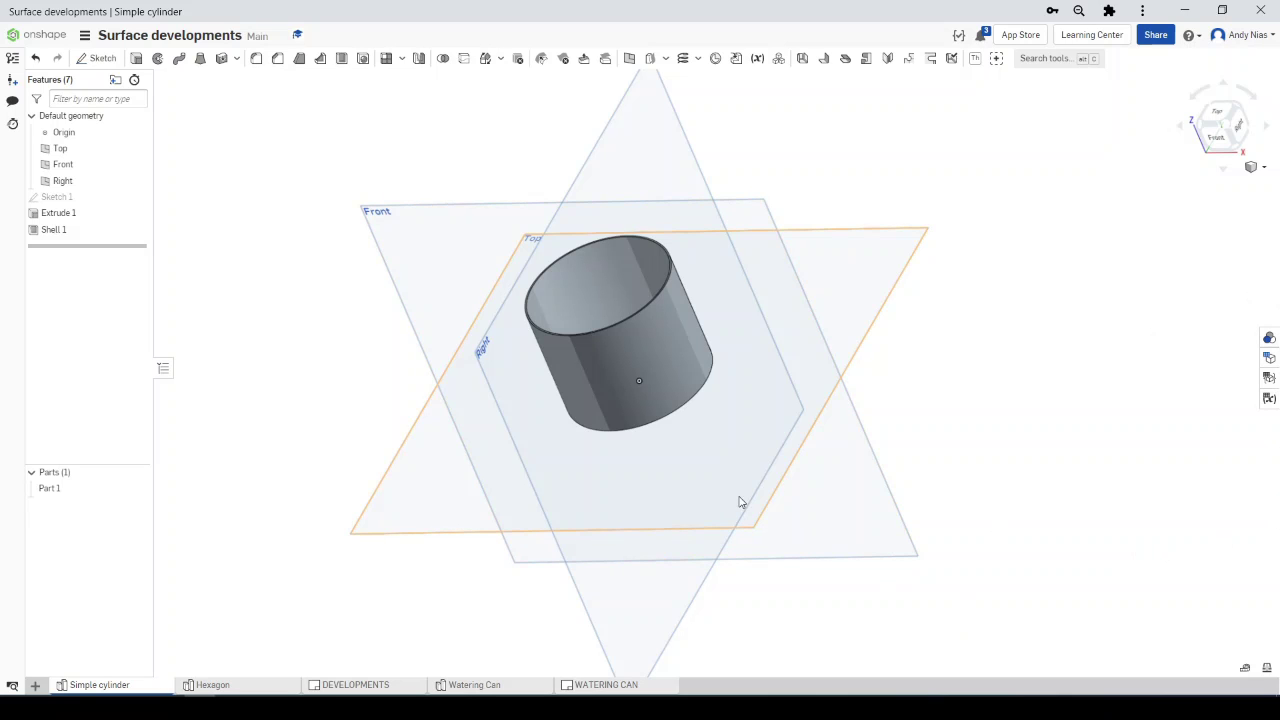
Sketch a thin rectangle on the Front plane across the cylinder's right wall
right_click_drag(741, 502, 711, 511)
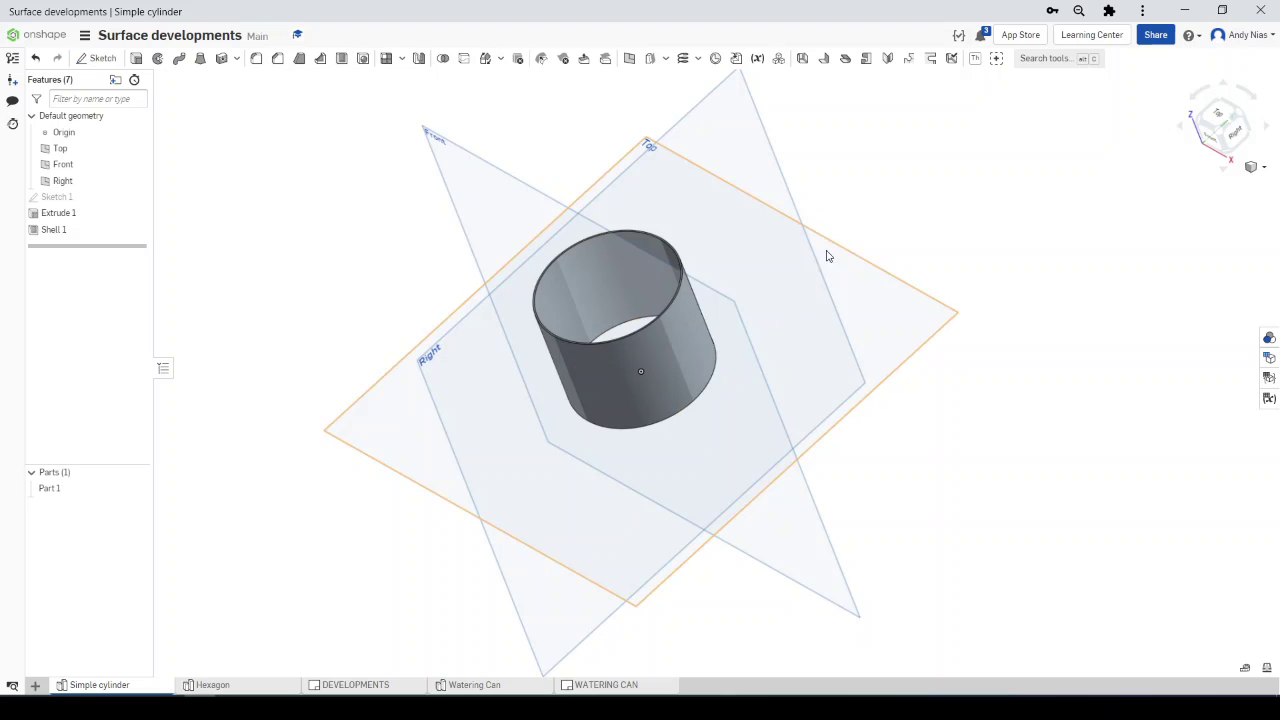
right_click_drag(871, 180, 654, 288)
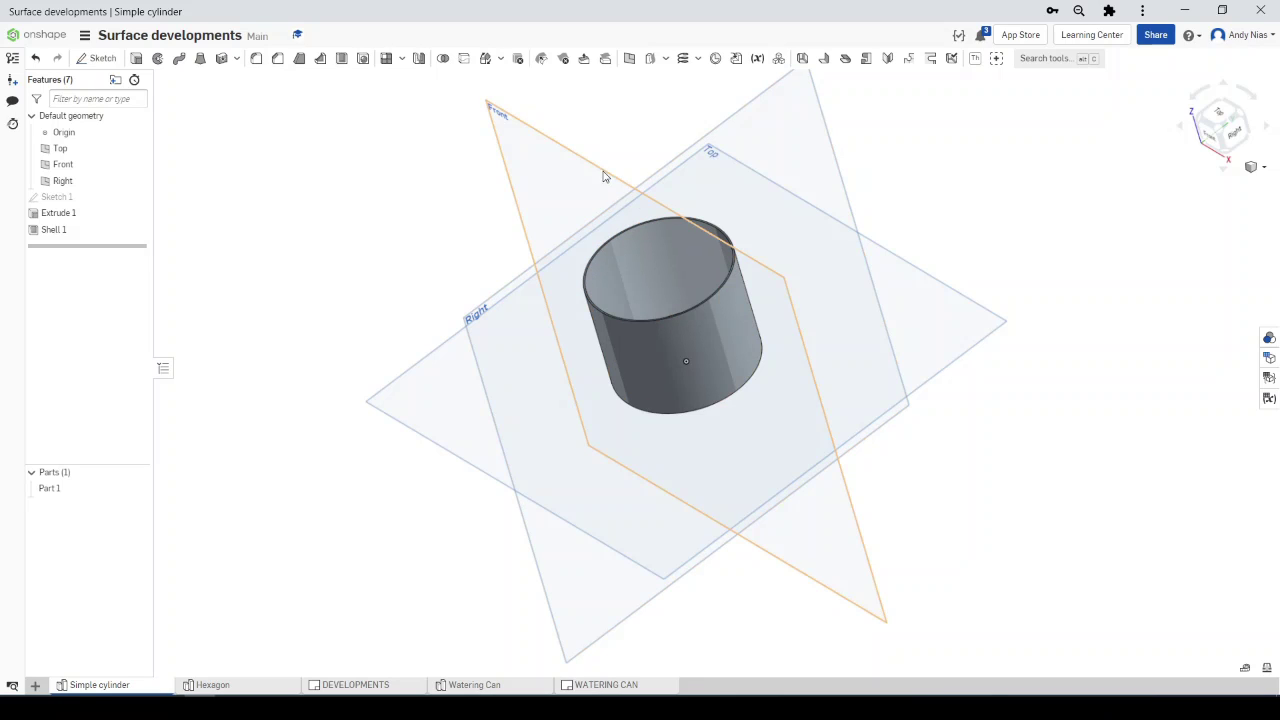
left_click(546, 171)
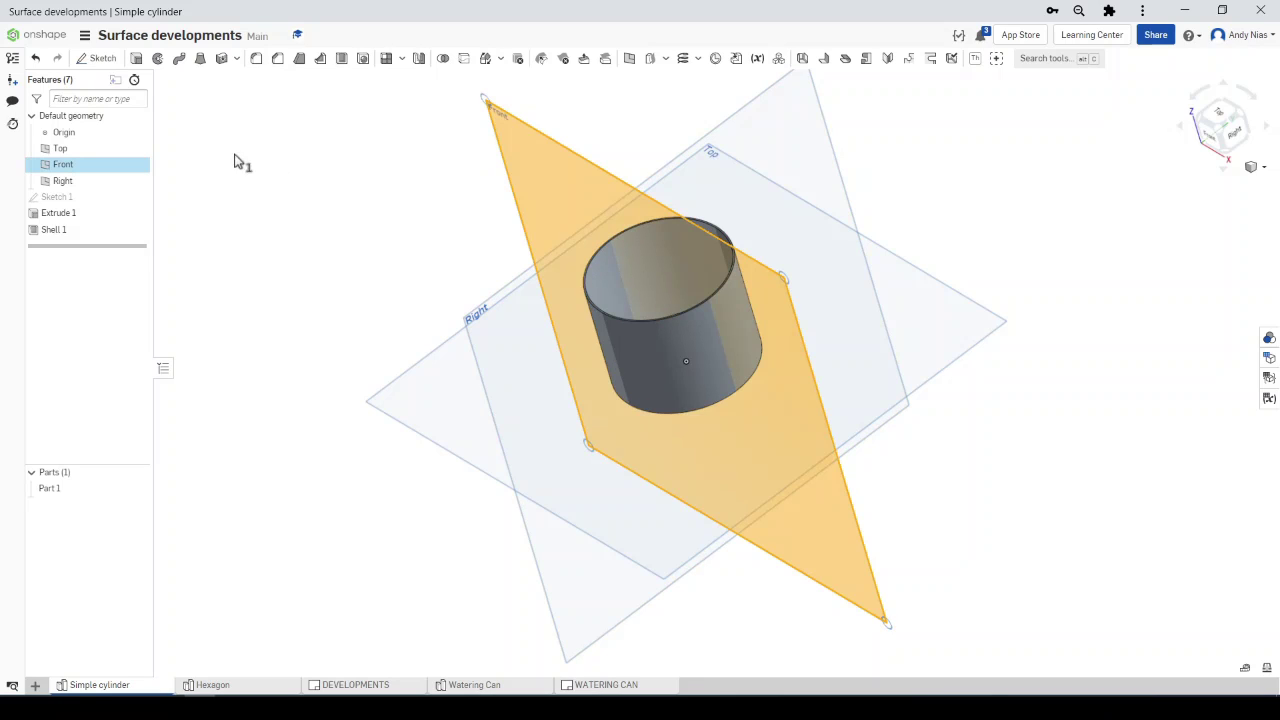
left_click(100, 58)
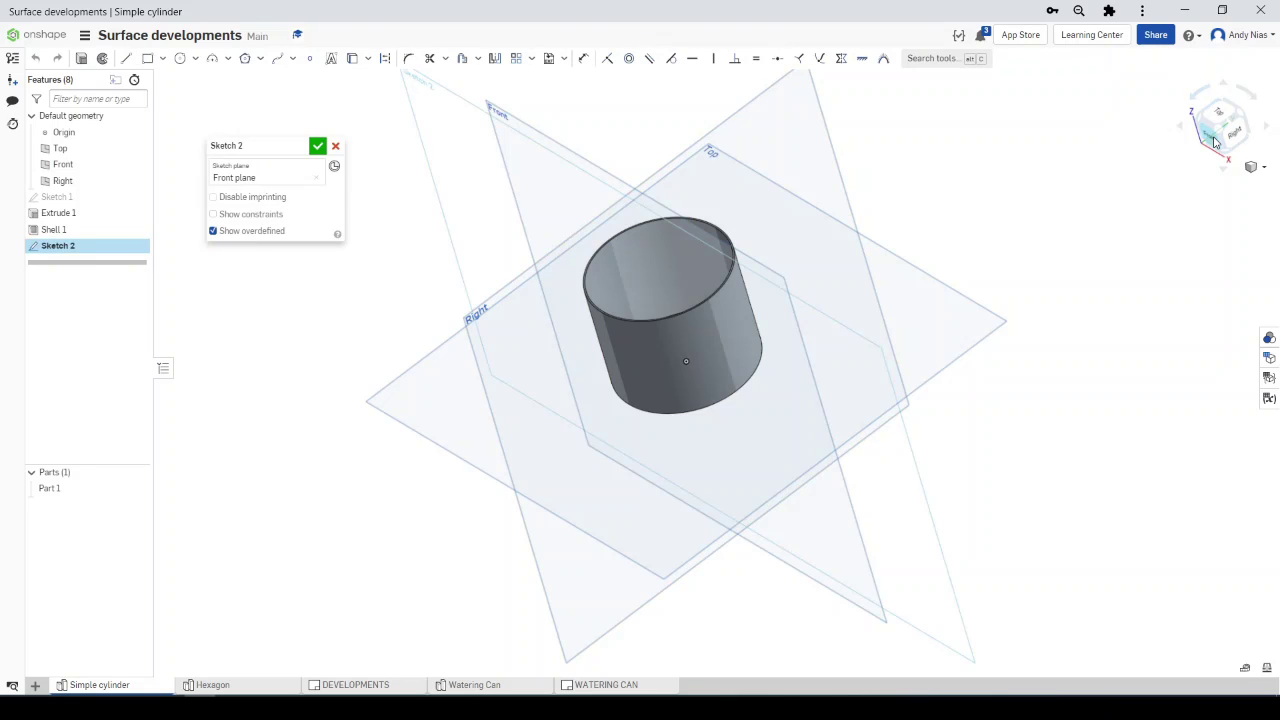
key("n")
left_click(147, 58)
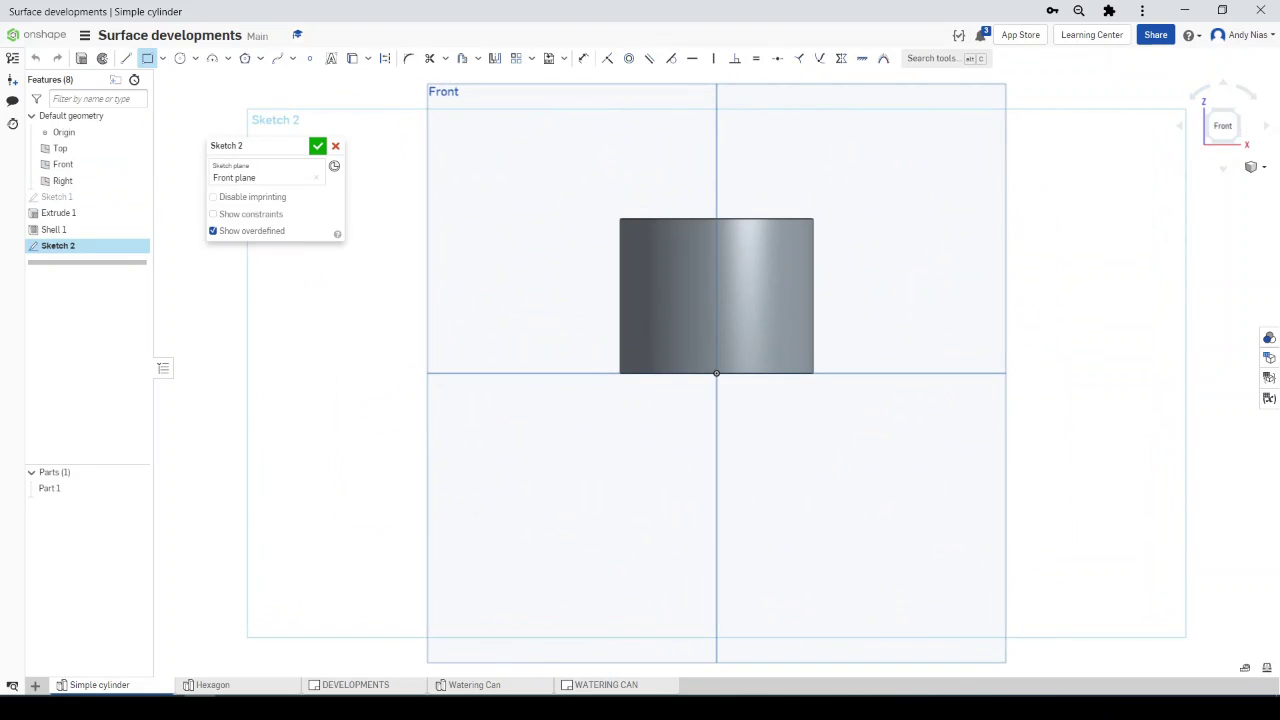
left_click(788, 188)
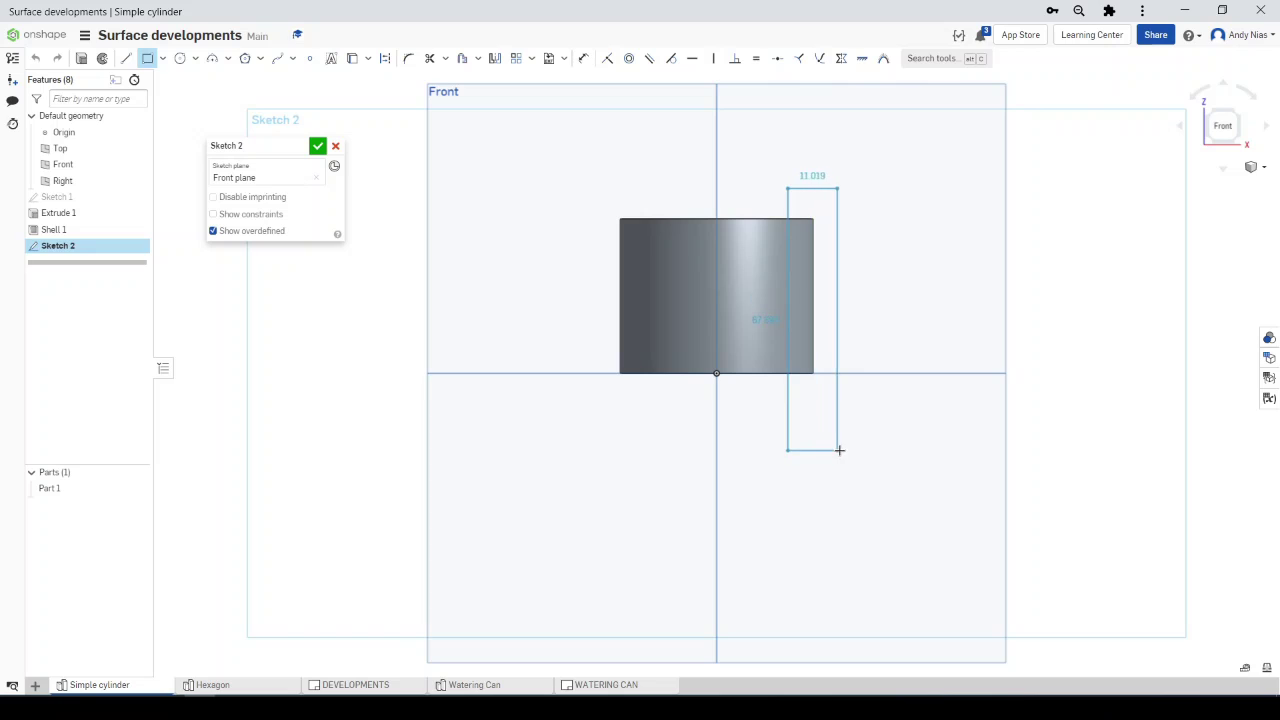
left_click(841, 450)
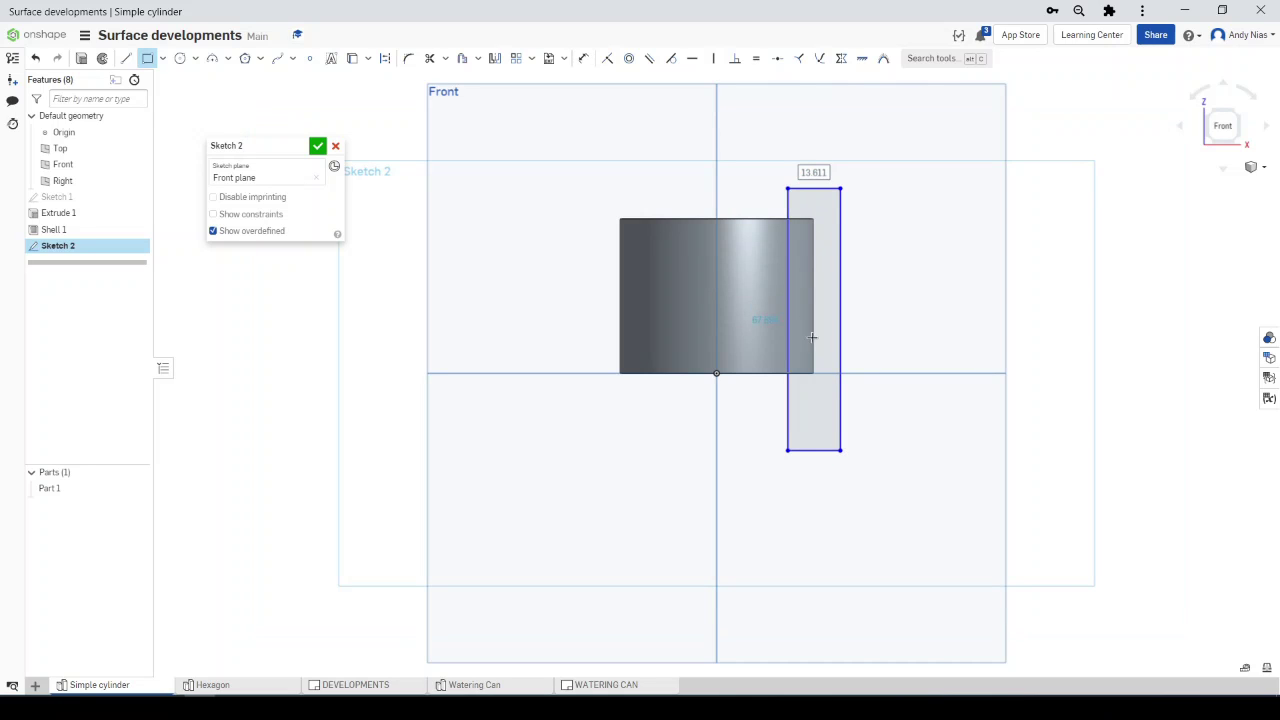
left_click(317, 147)
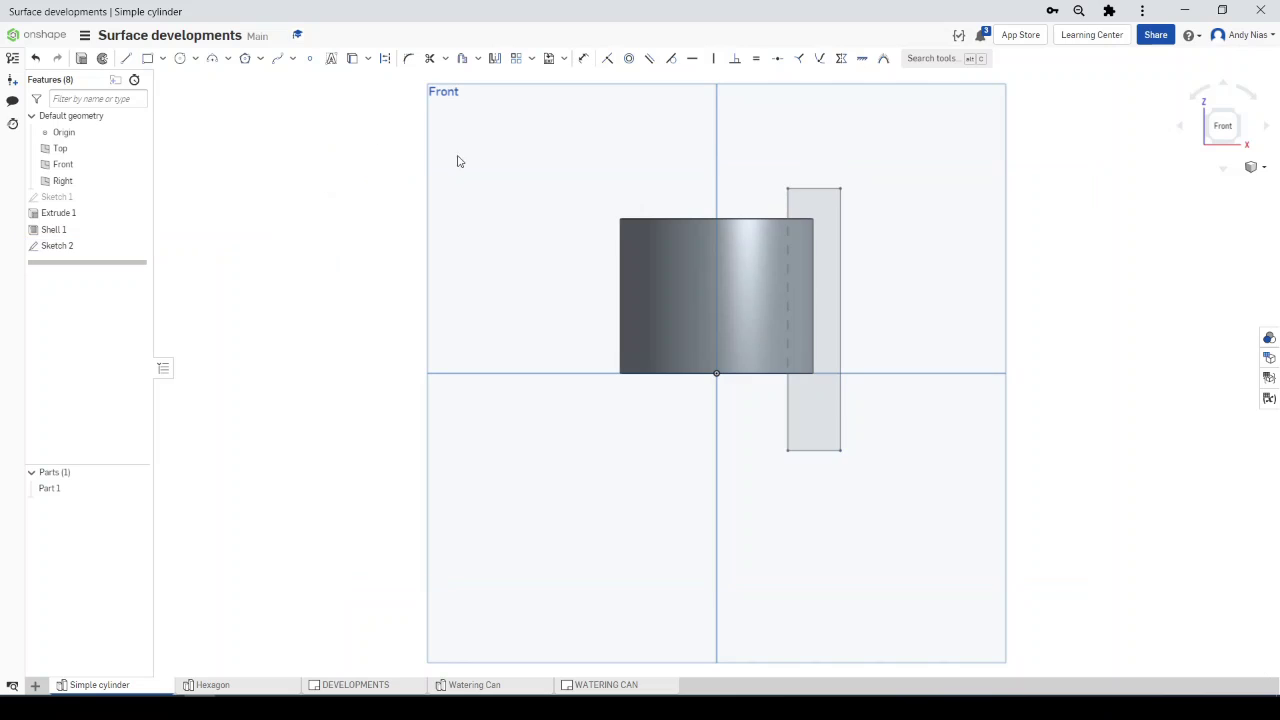
Extrude the rectangle as a symmetric 0.5 mm Remove cut through the wall
left_click(136, 58)
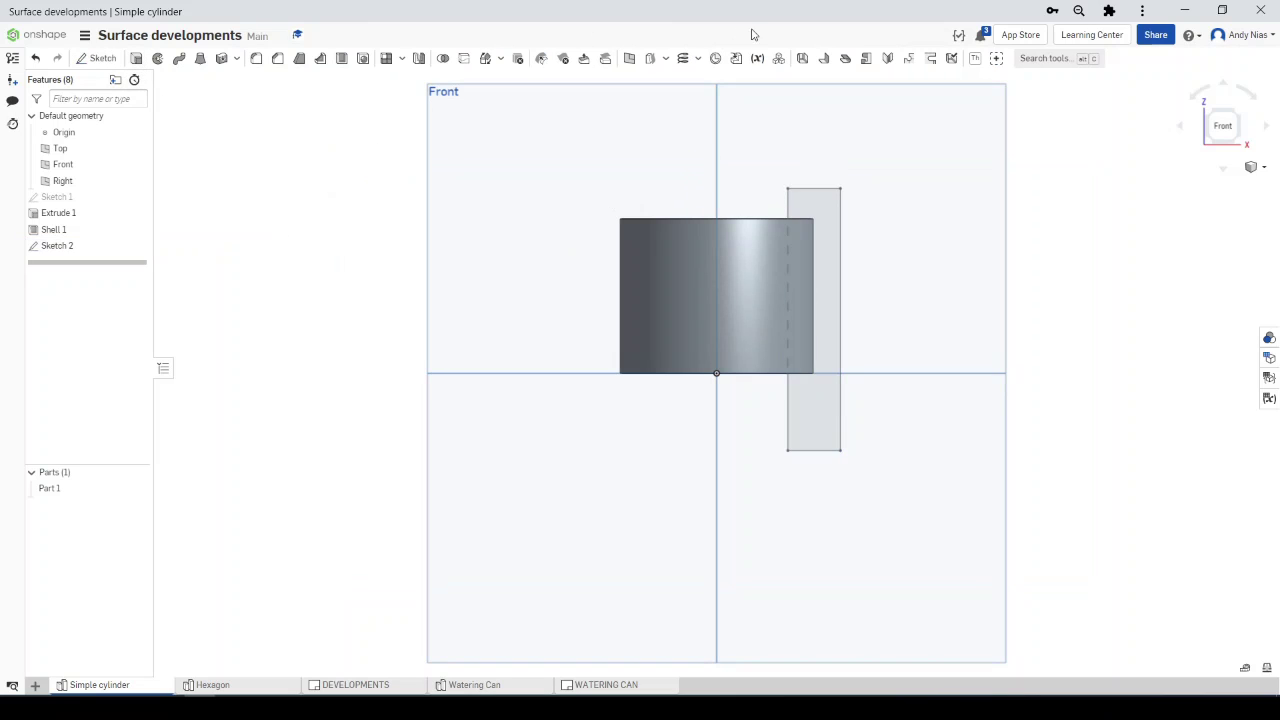
left_click(835, 200)
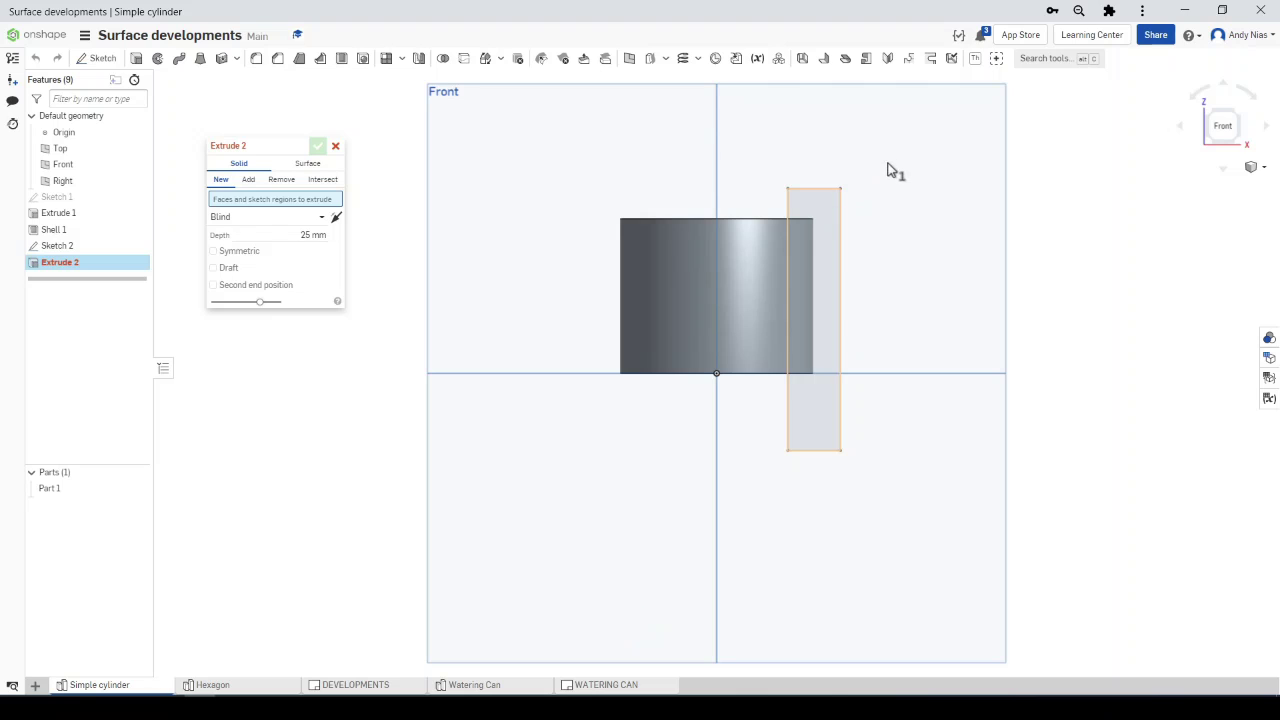
key("shift+7")
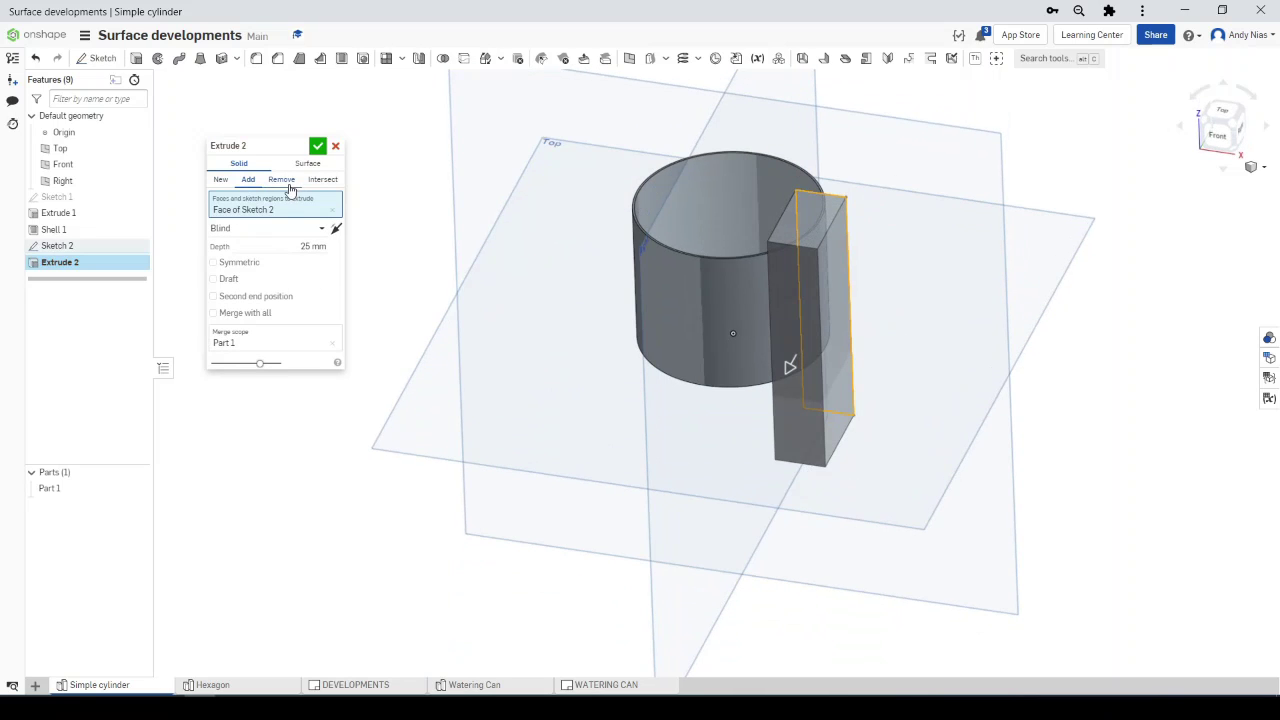
left_click(283, 180)
left_click(214, 263)
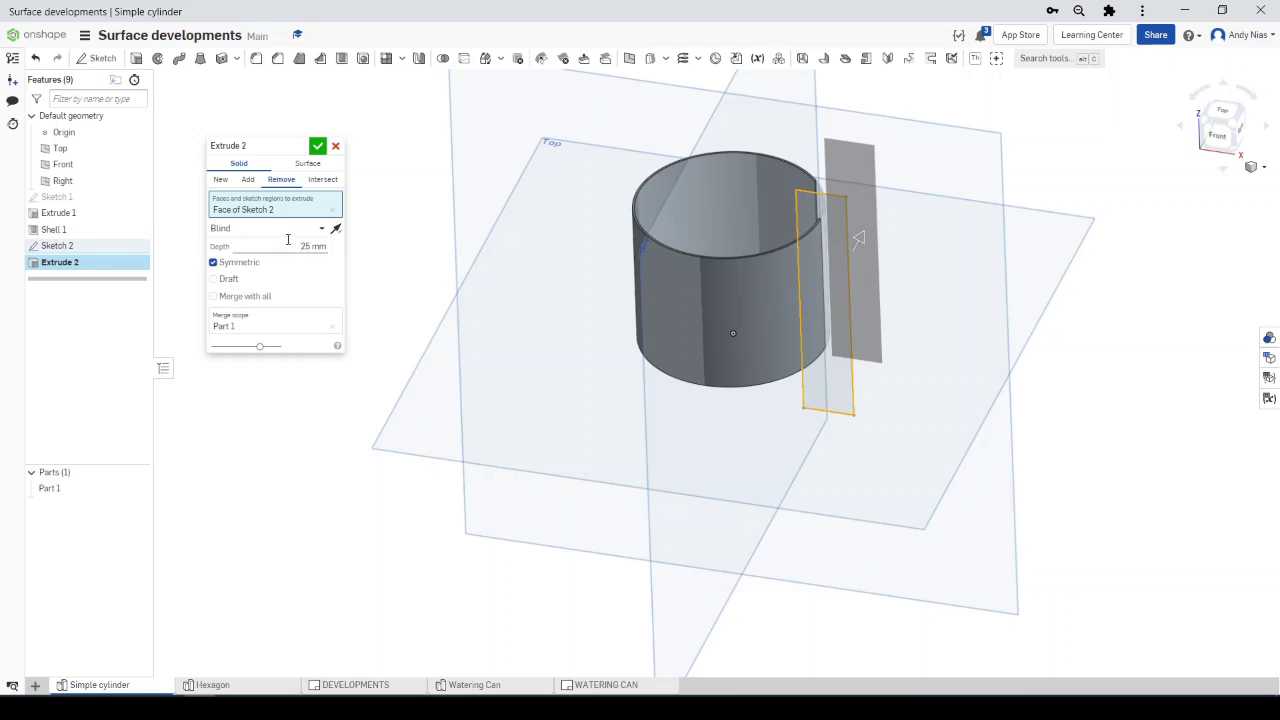
type("1")
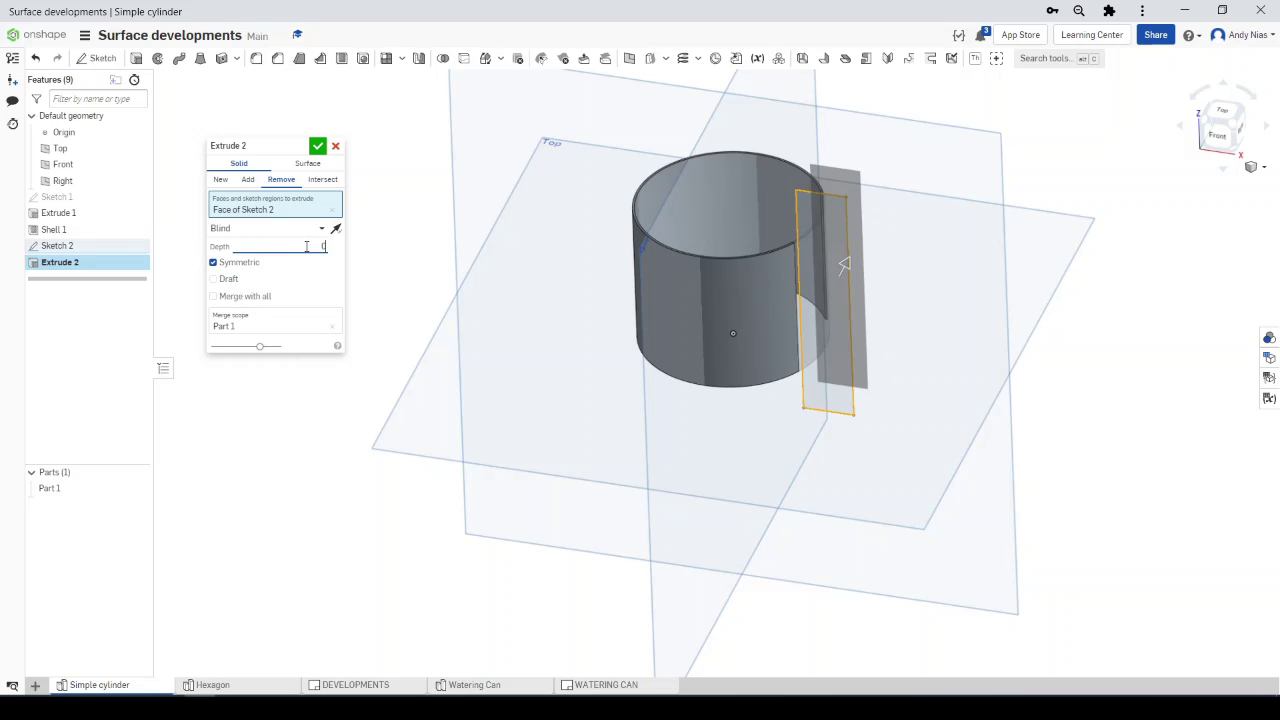
type(".5")
key("Return")
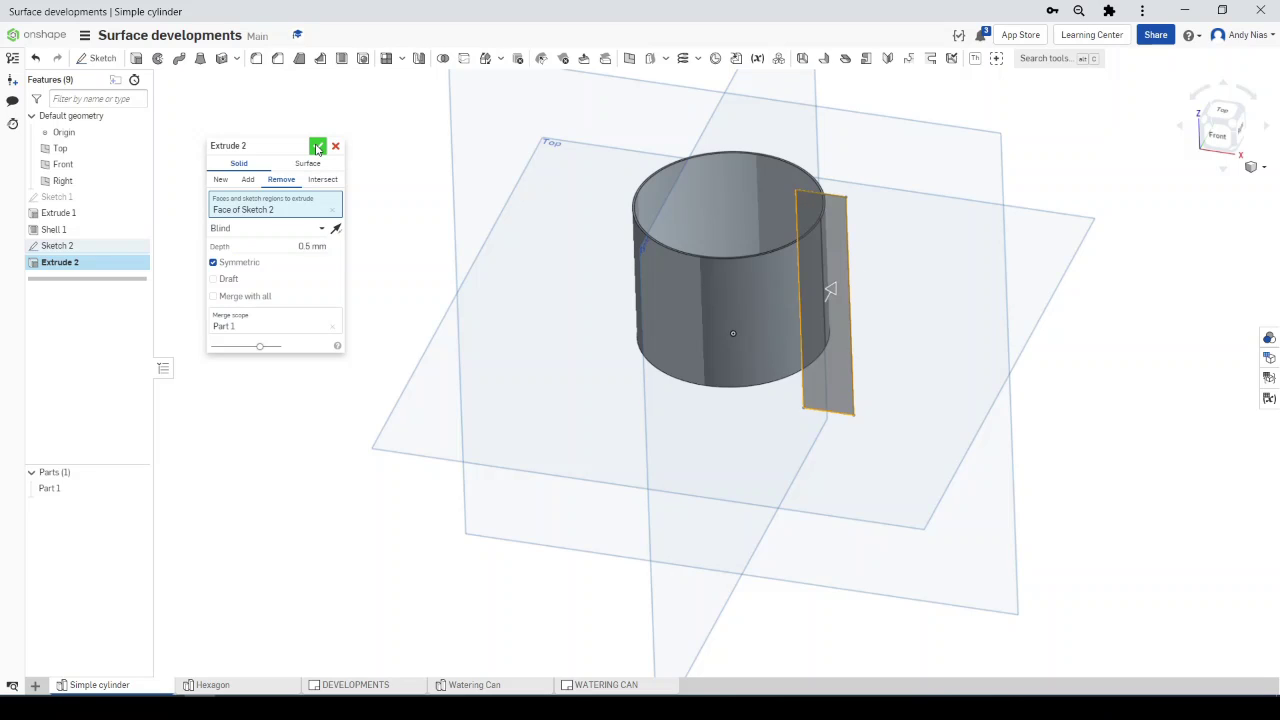
left_click(318, 148)
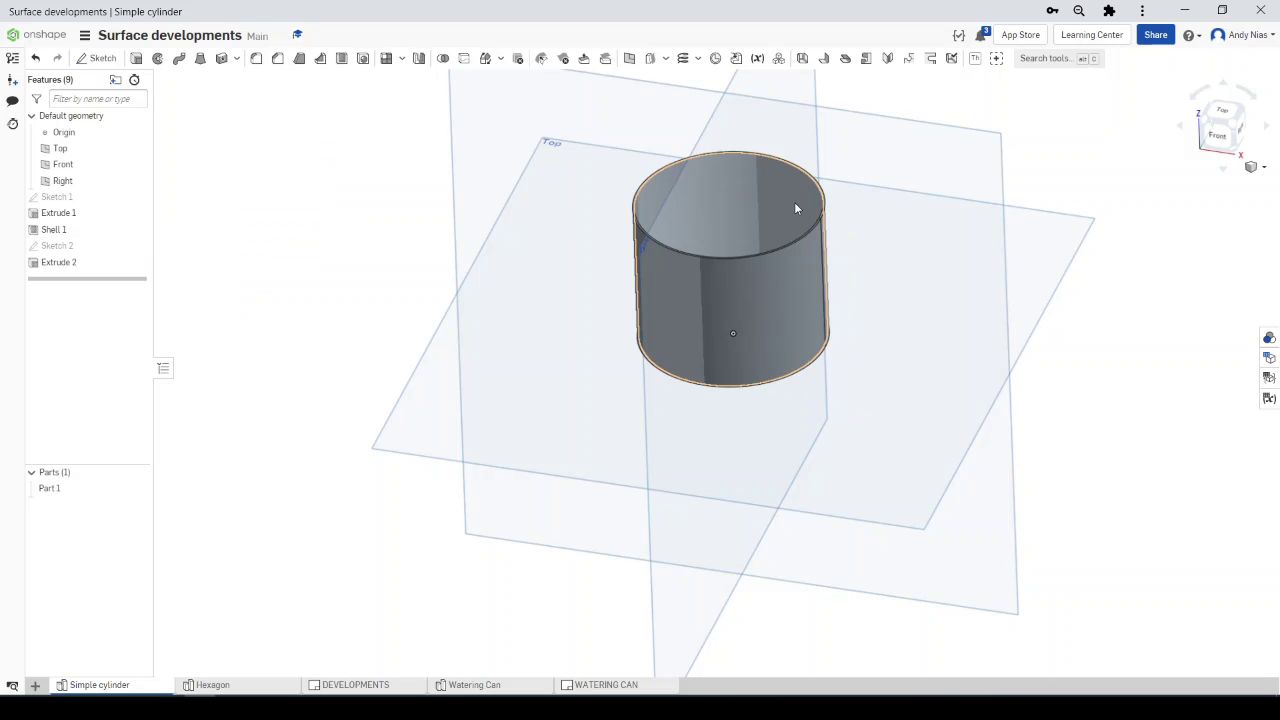
right_click_drag(794, 202, 797, 280)
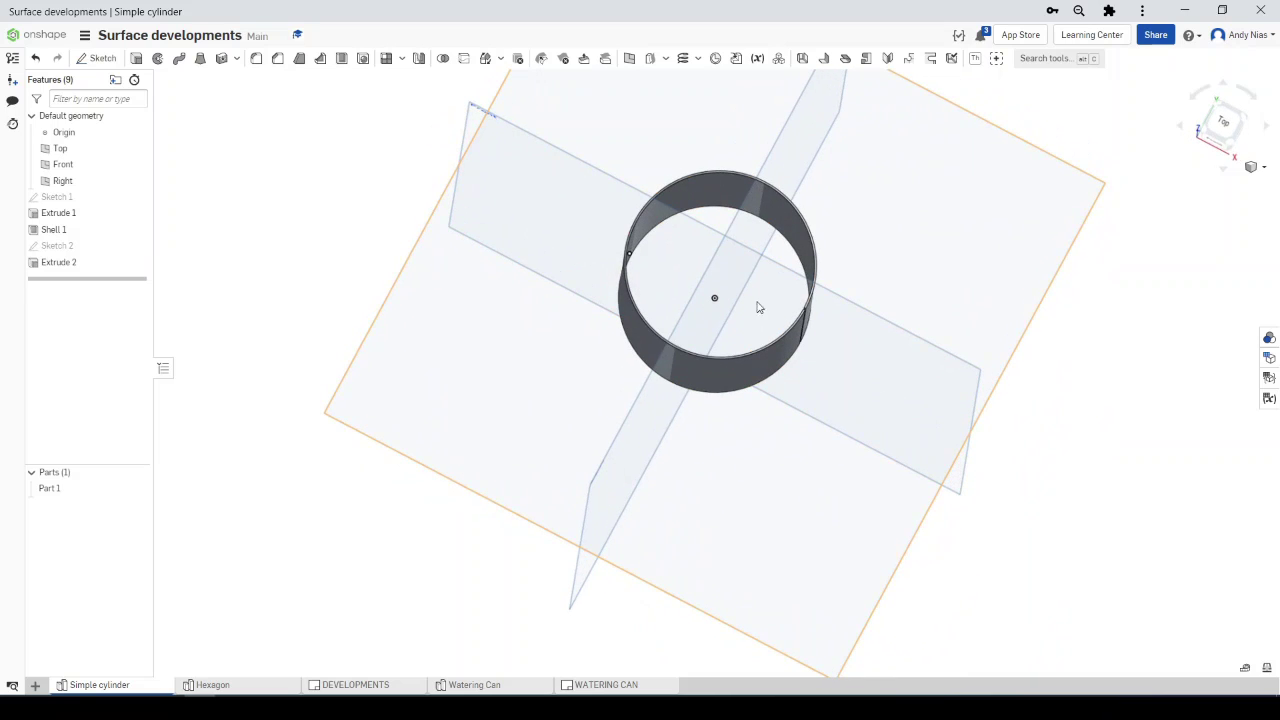
right_click_drag(706, 313, 710, 322)
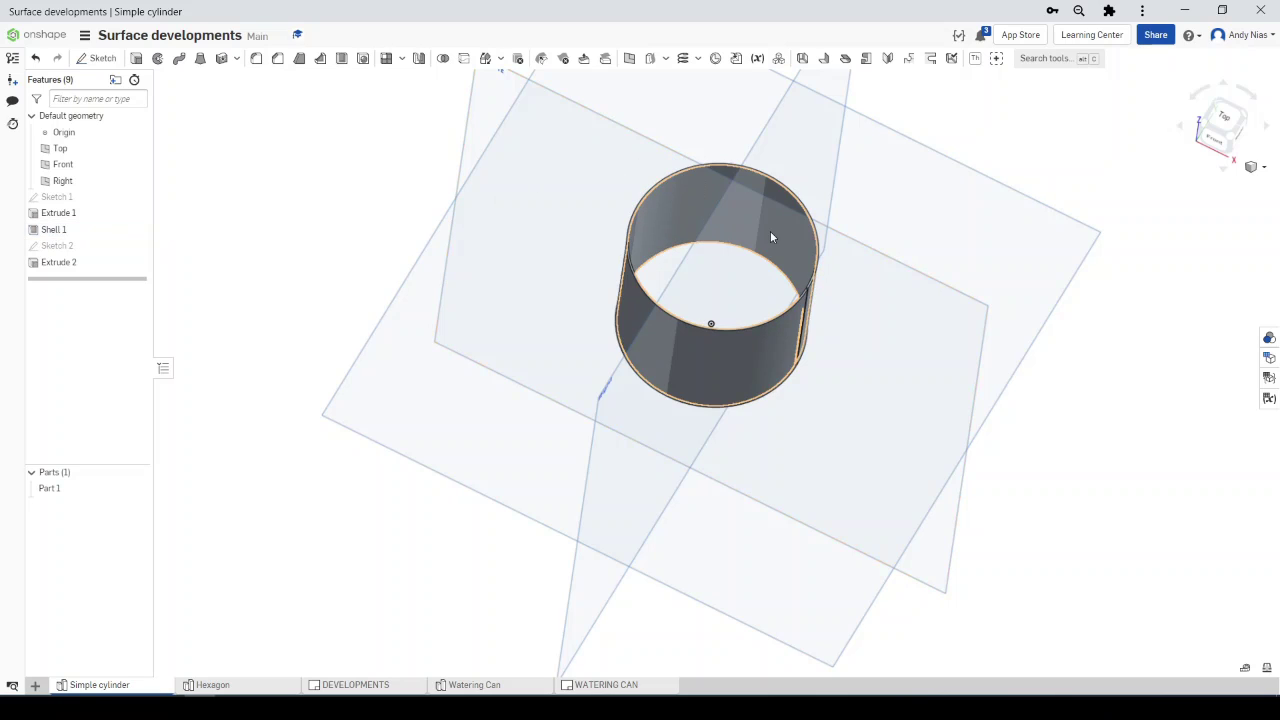
key("shift+7")
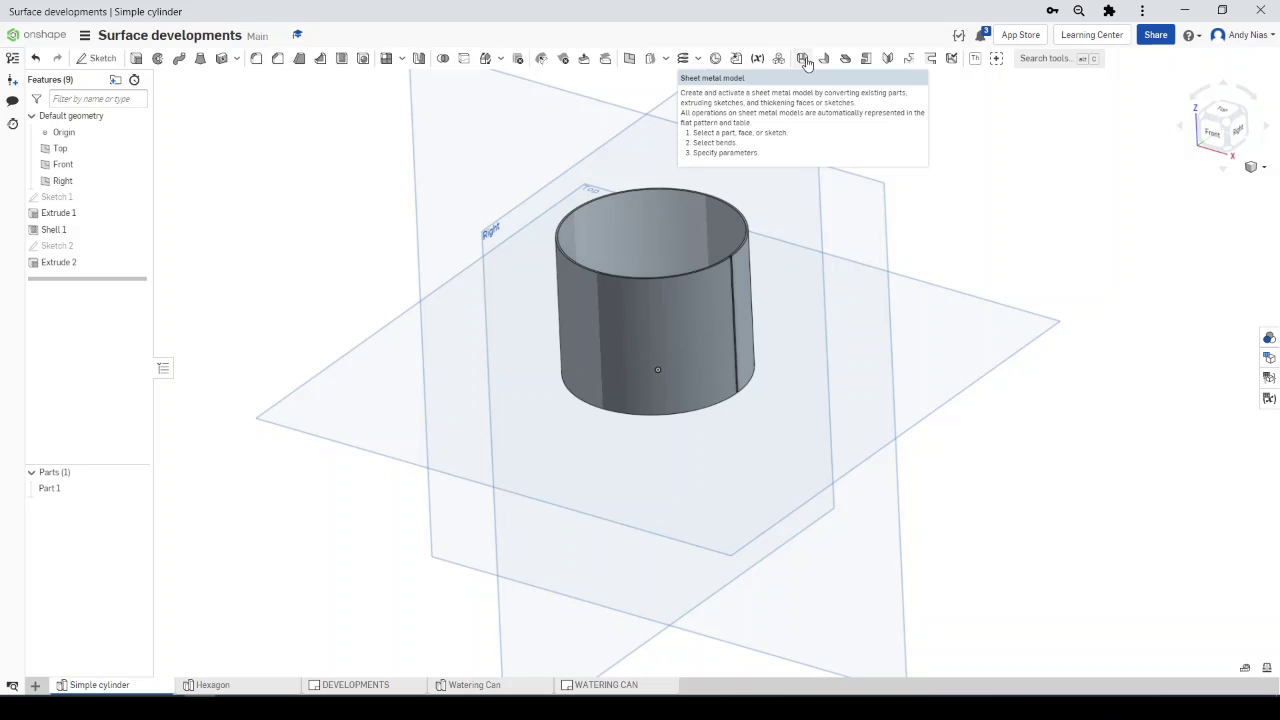
left_click(679, 196)
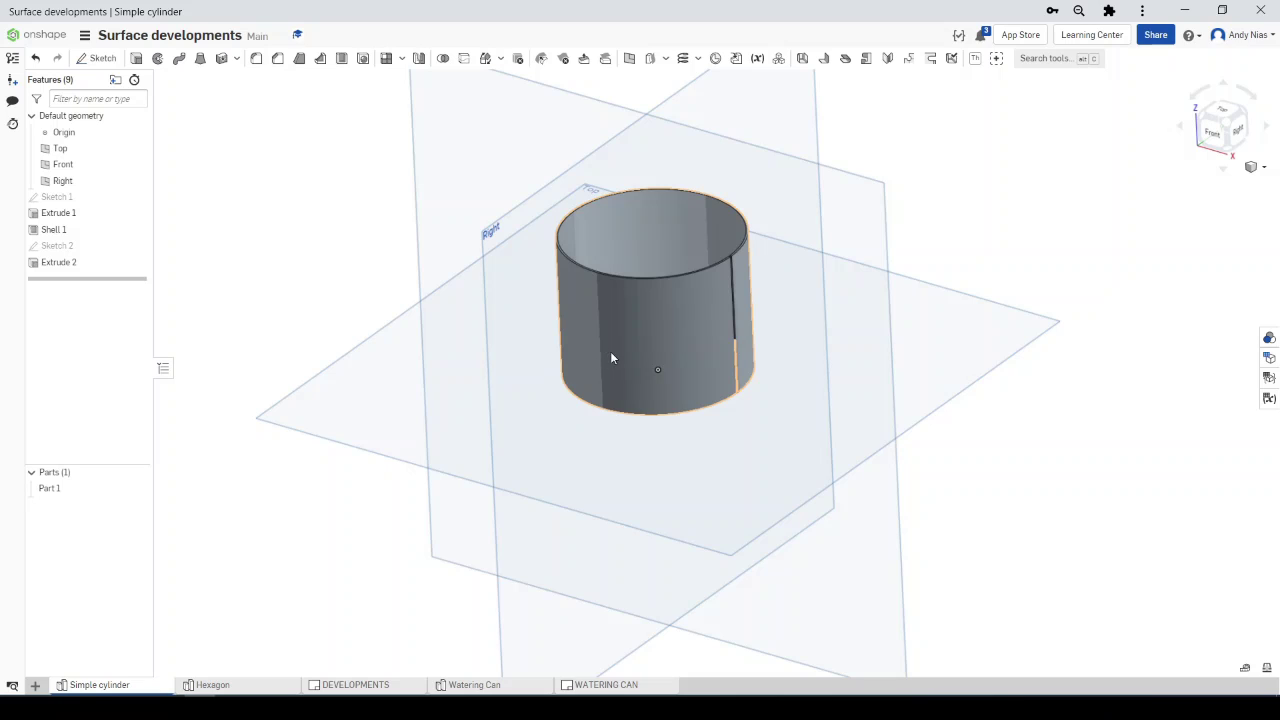
Start a Sheet metal model converting Part 1 with 0.5 mm thickness and 0.5 mm bend radius
left_click(802, 60)
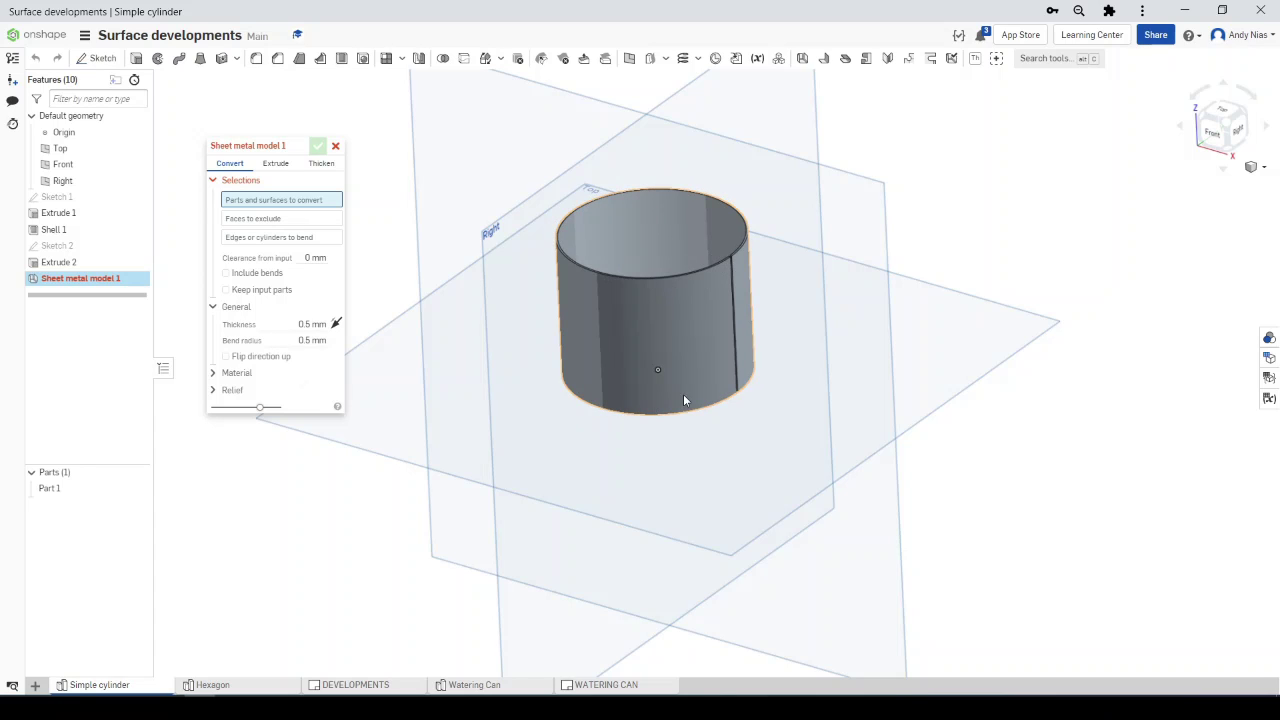
scroll(728, 290, "up", 6)
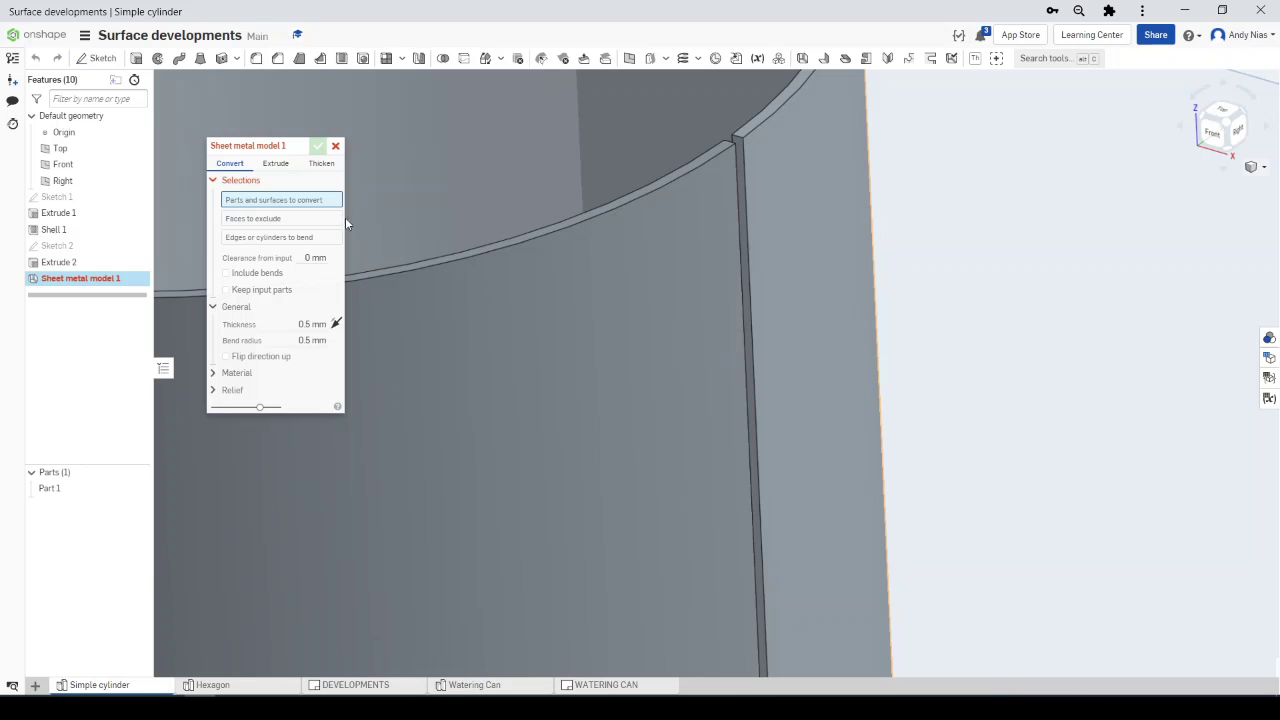
left_click(478, 324)
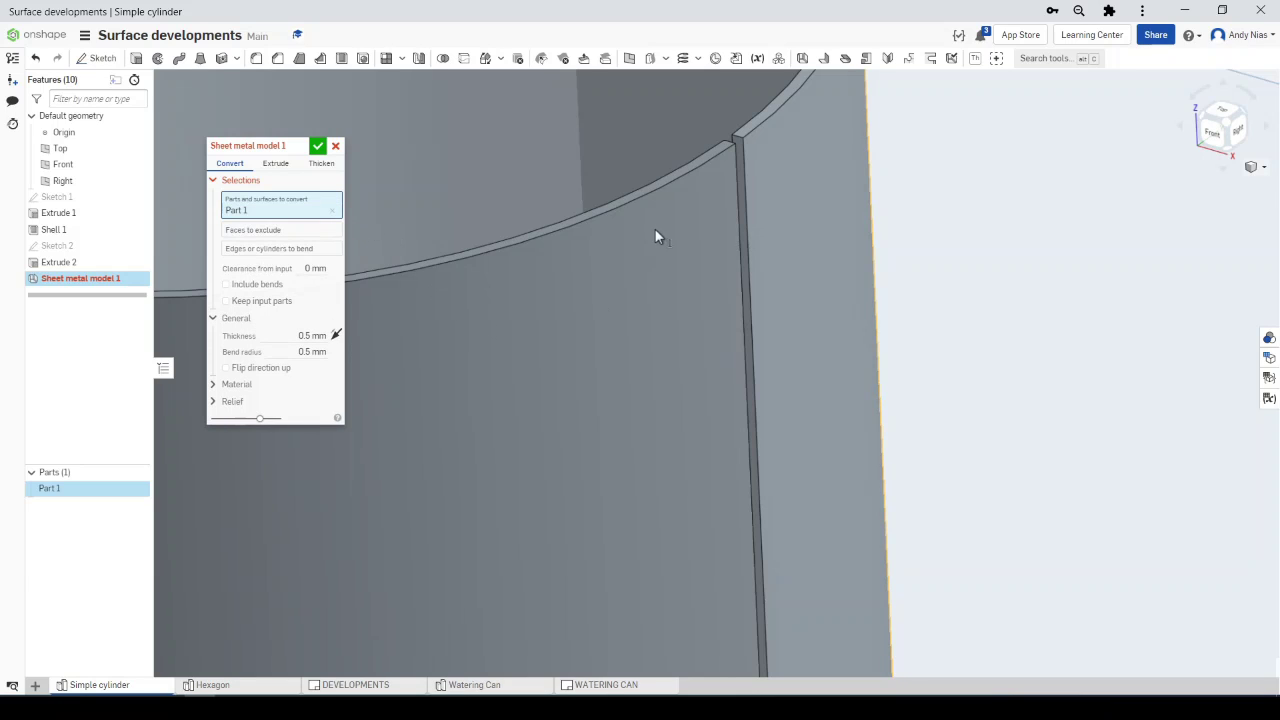
scroll(752, 145, "up", 2)
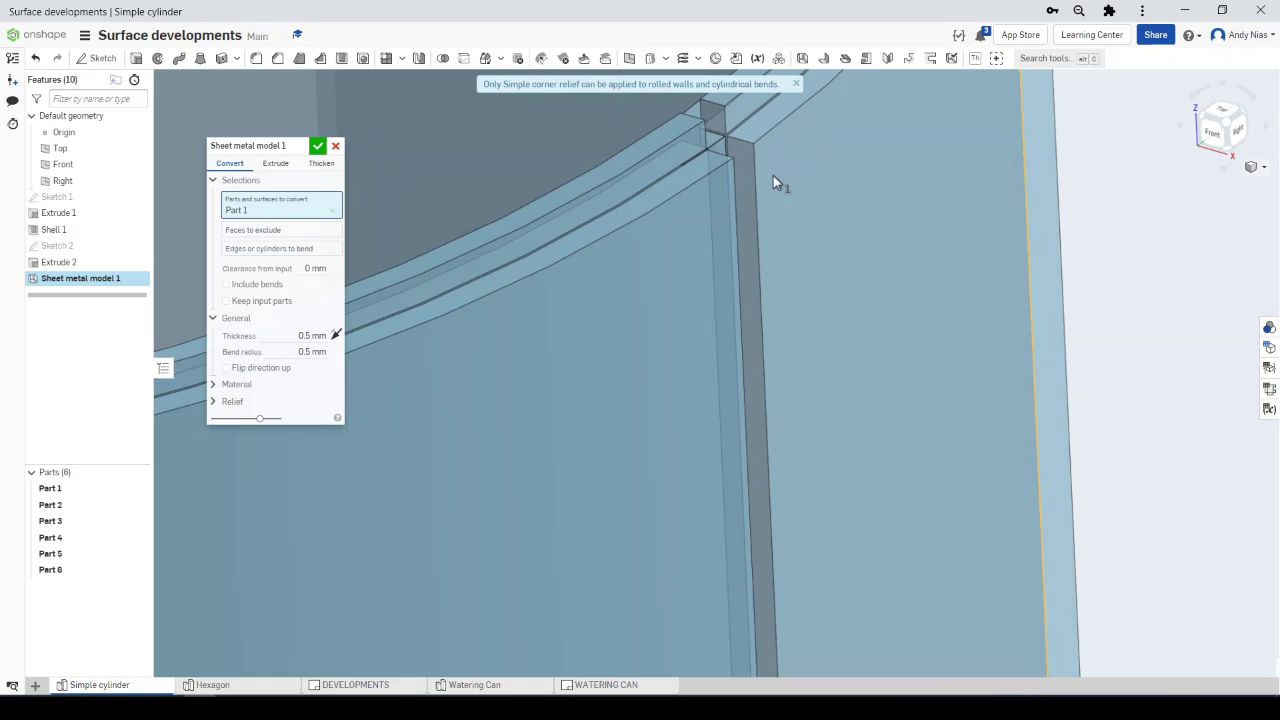
scroll(779, 177, "down", 5)
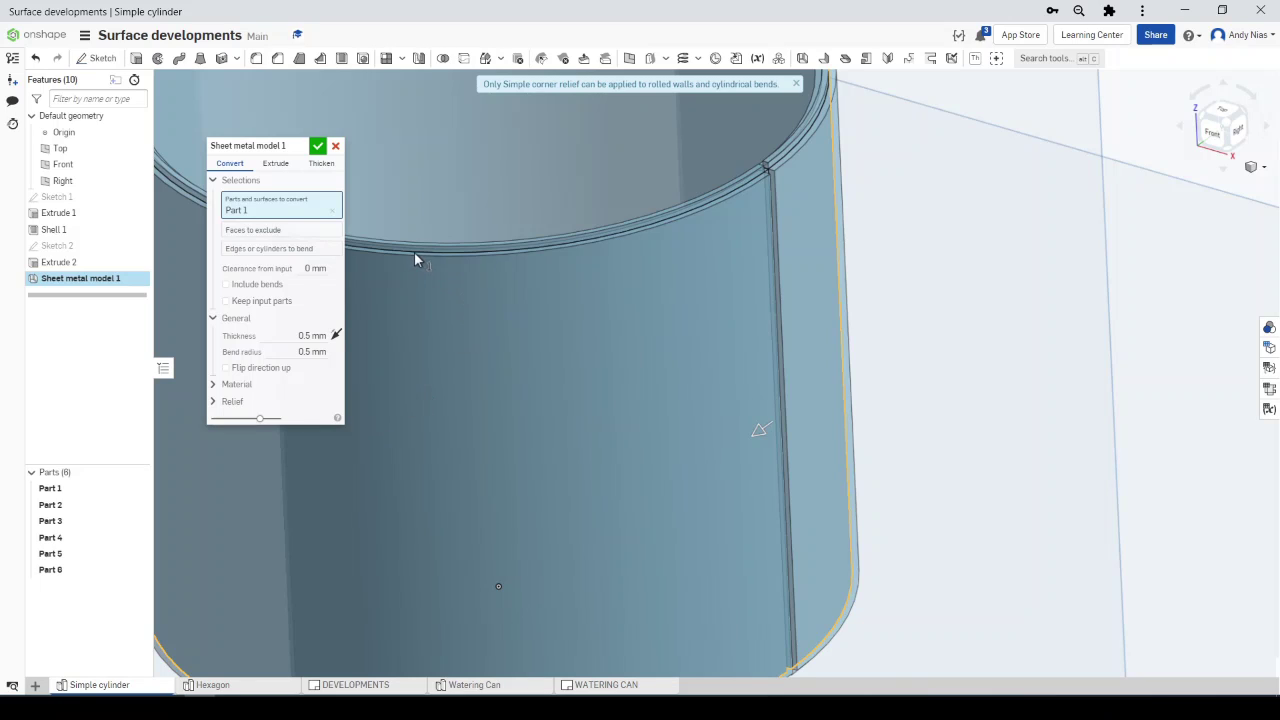
Commit the sheet metal conversion and hide Part 2 and Part 3
left_click(319, 148)
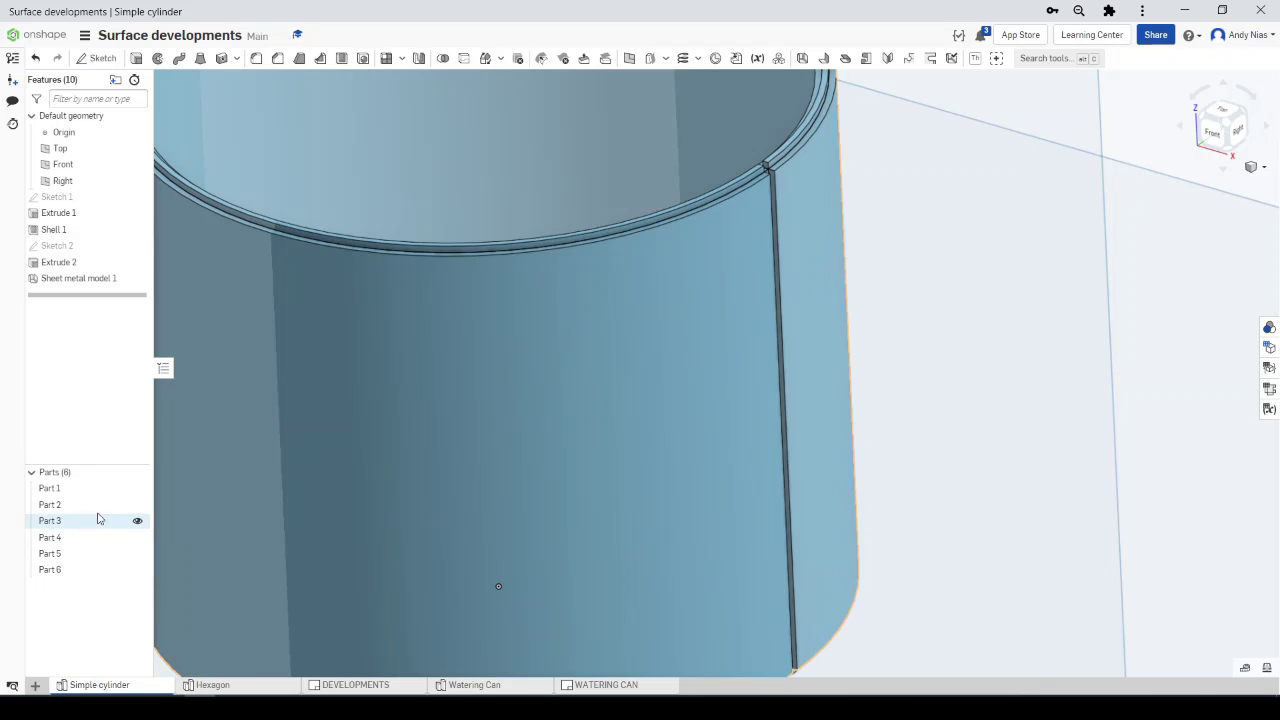
left_click(138, 505)
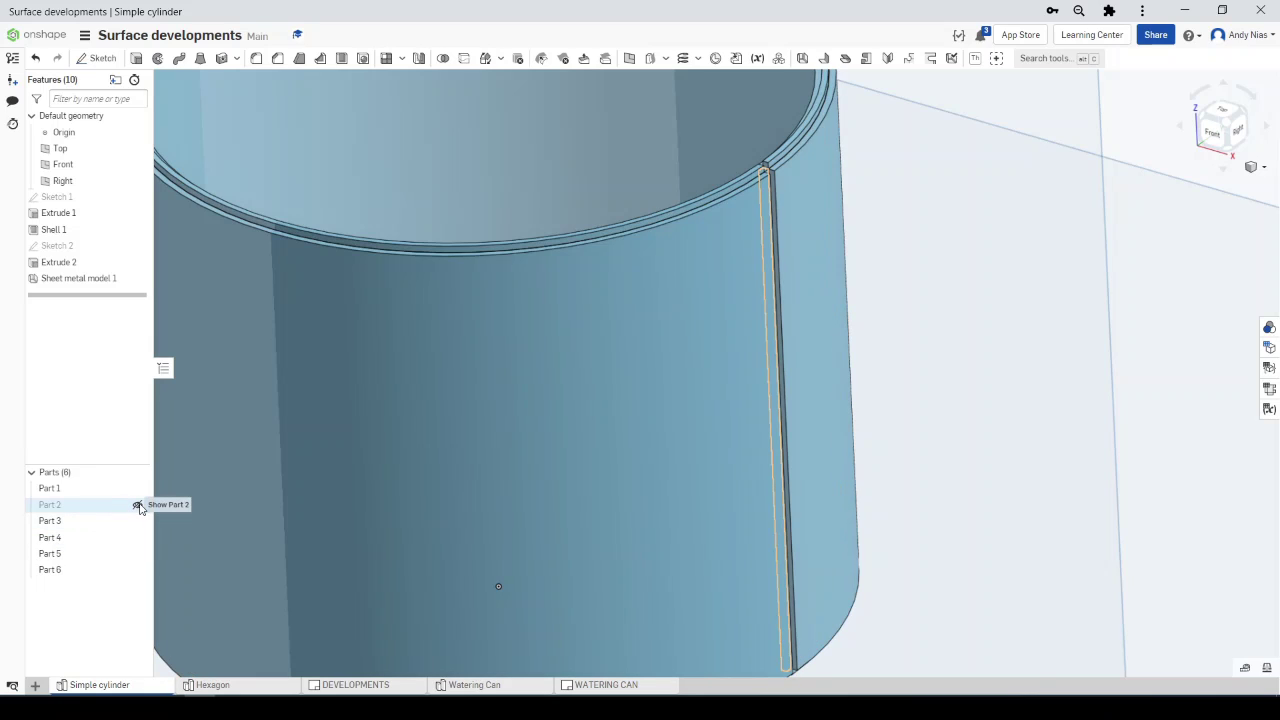
left_click(138, 521)
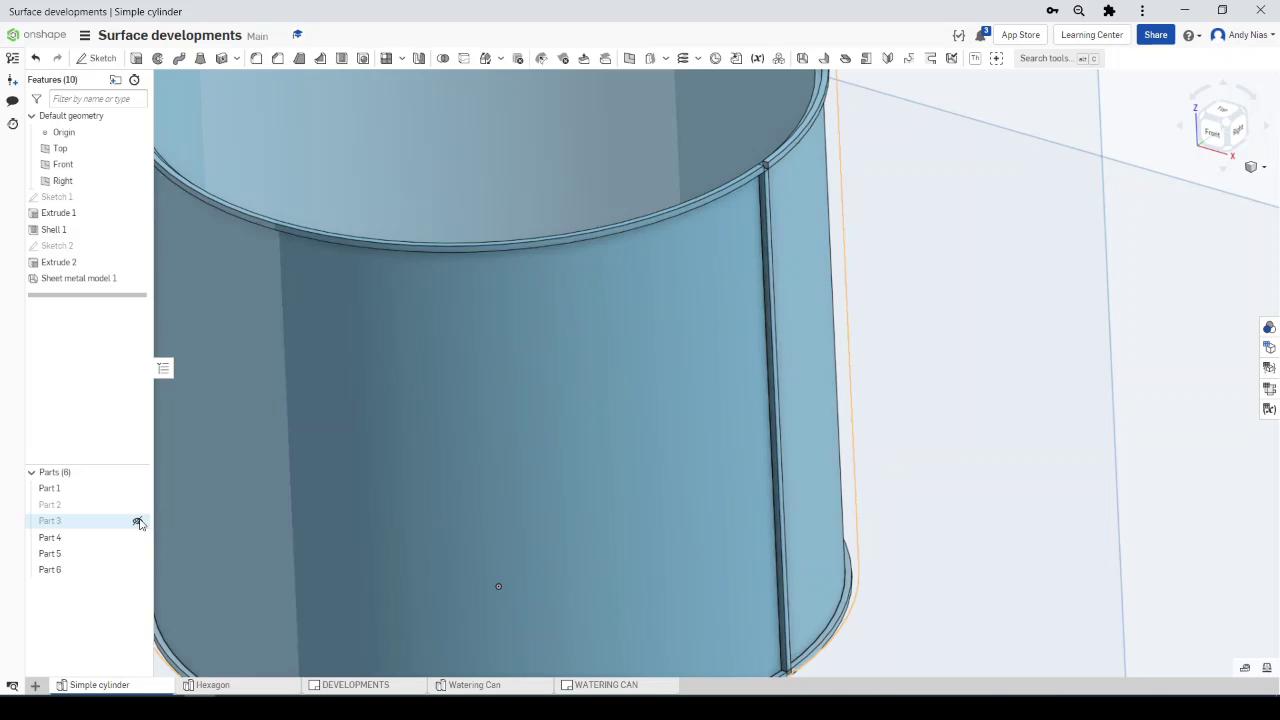
Show Part 2 and Part 3 again so all six parts are visible
right_click(74, 507)
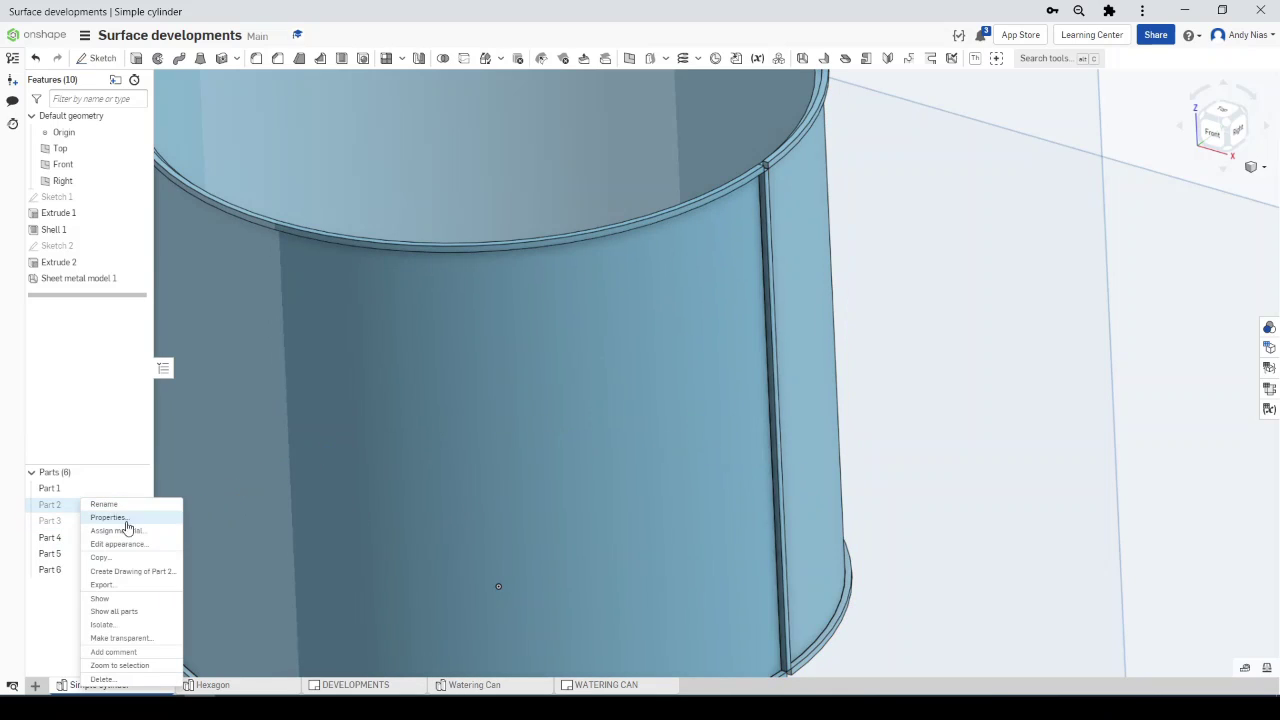
left_click(99, 598)
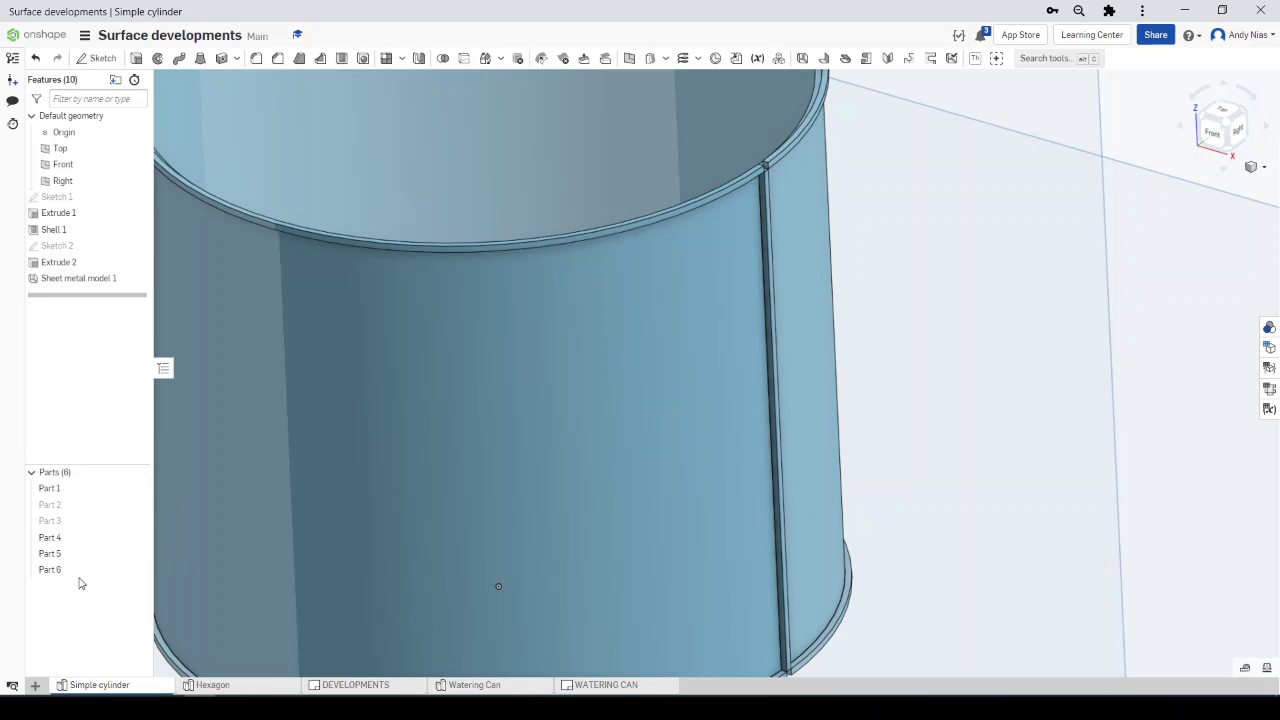
left_click(137, 522)
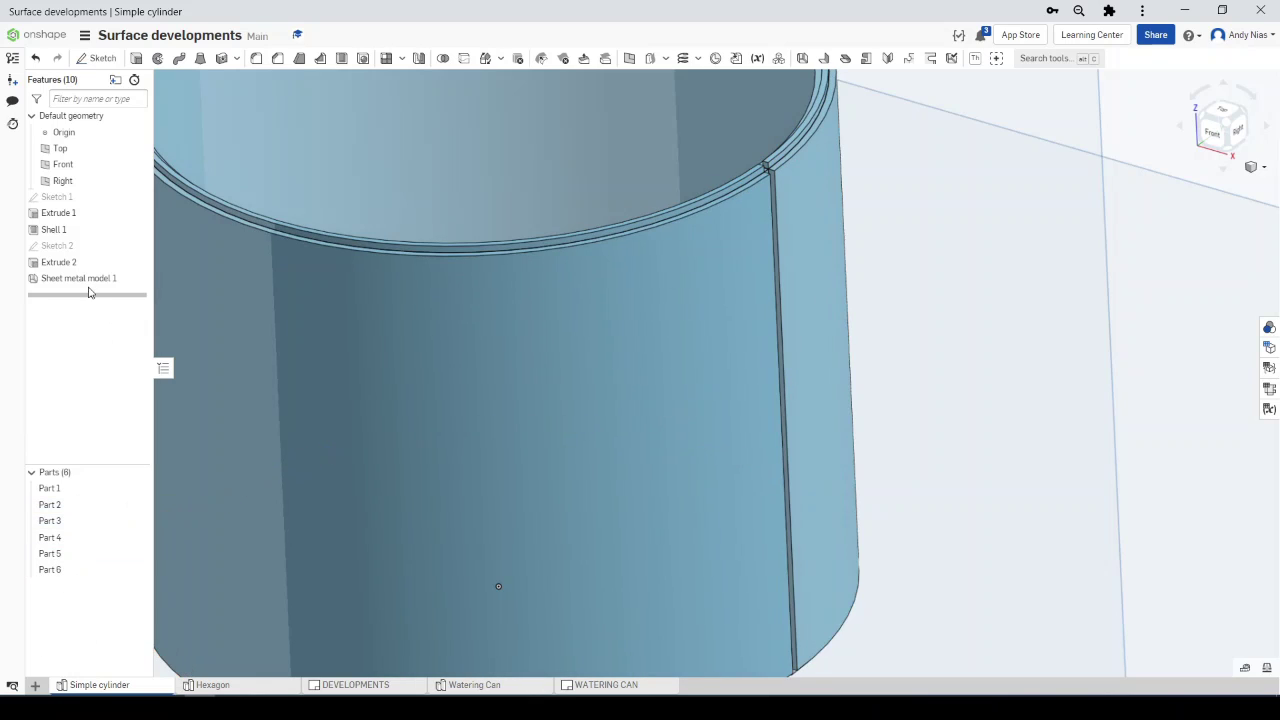
Reopen Sheet metal model 1 and exclude a top rim face and a seam face
double_click(87, 281)
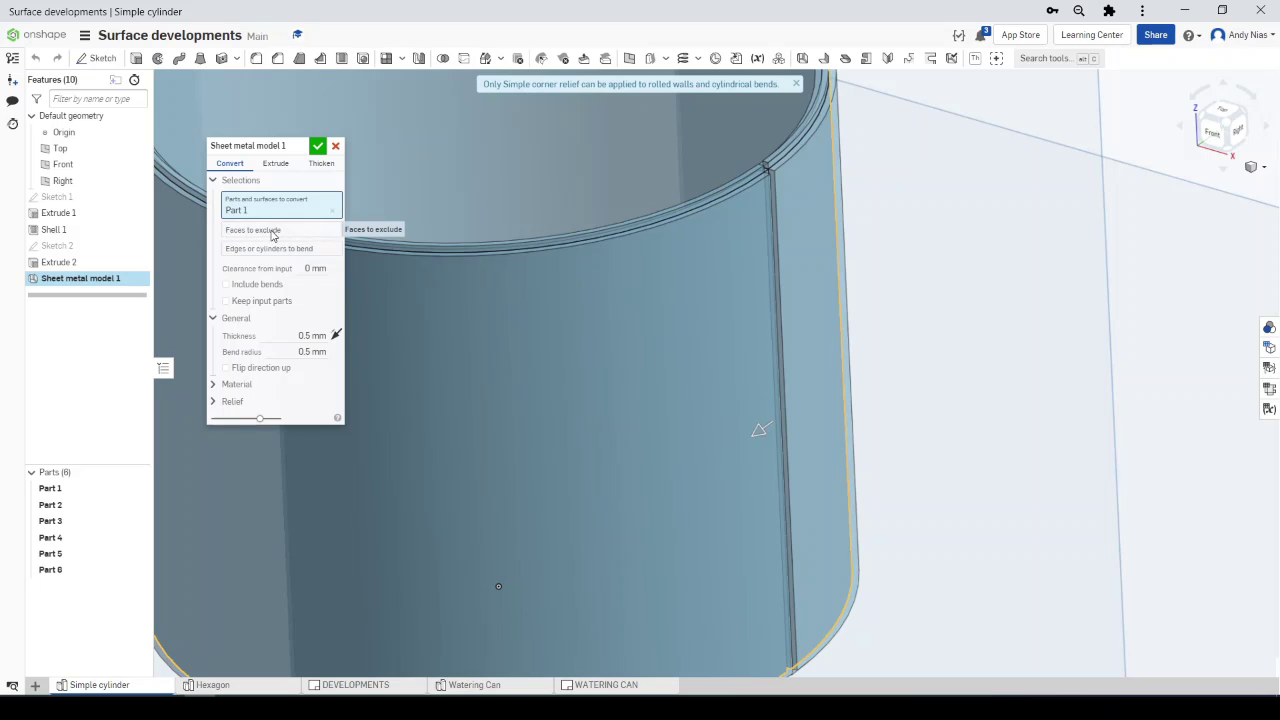
left_click(272, 233)
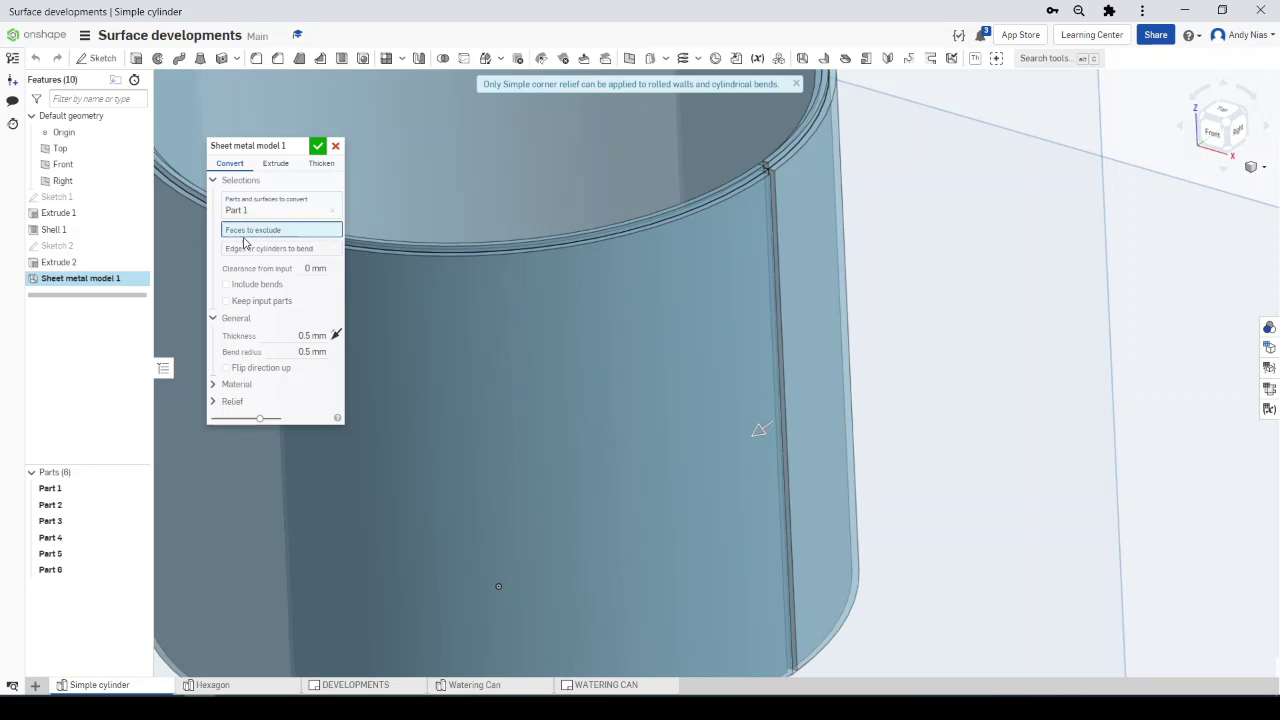
scroll(790, 130, "up", 4)
scroll(796, 150, "up", 3)
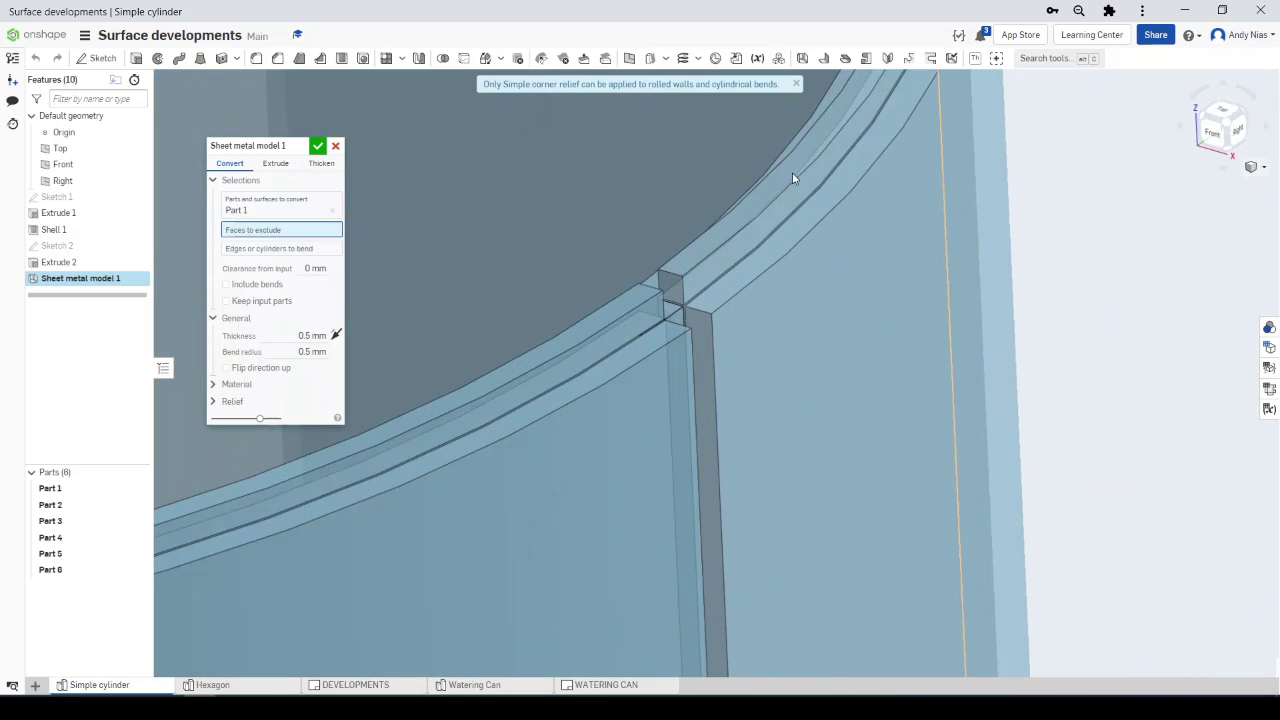
left_click(740, 256)
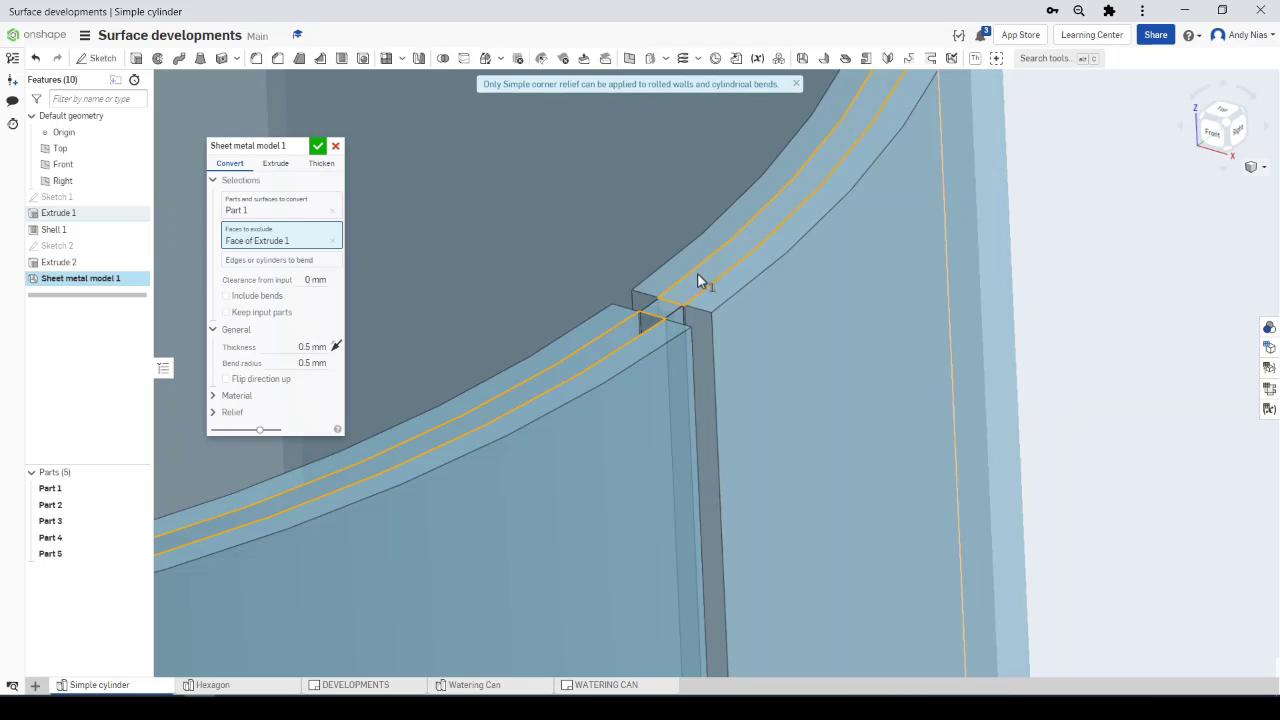
left_click(675, 329)
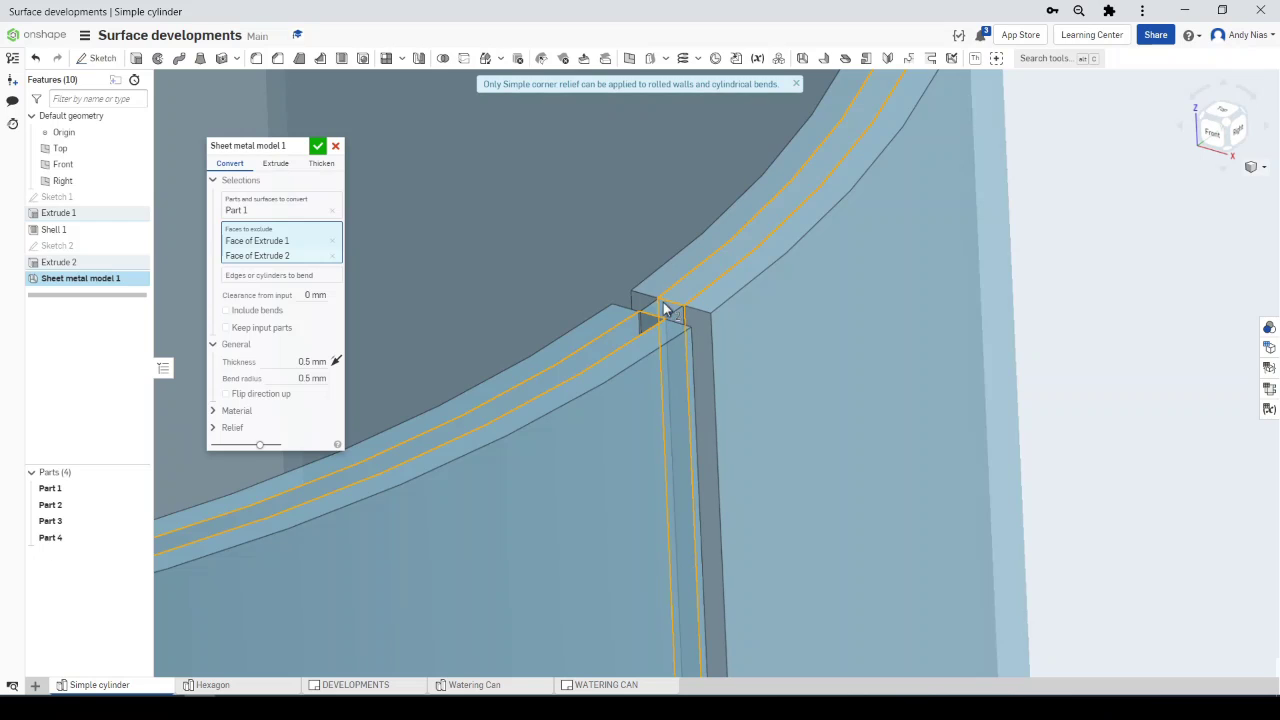
Exclude the corner seam, shell and bottom rim faces, leaving one part, and confirm
right_click_drag(663, 397, 591, 420)
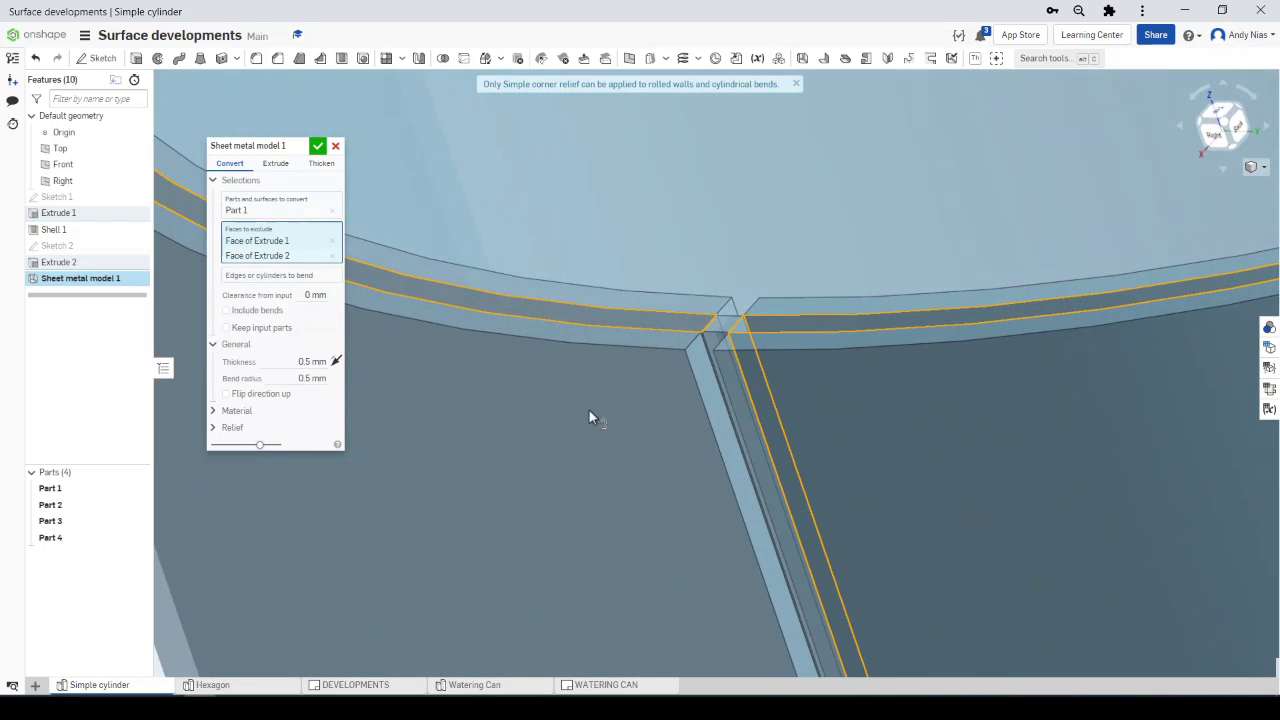
left_click(714, 328)
mouse_move(608, 471)
right_mouse_down()
mouse_move(647, 472)
mouse_move(628, 458)
right_mouse_up()
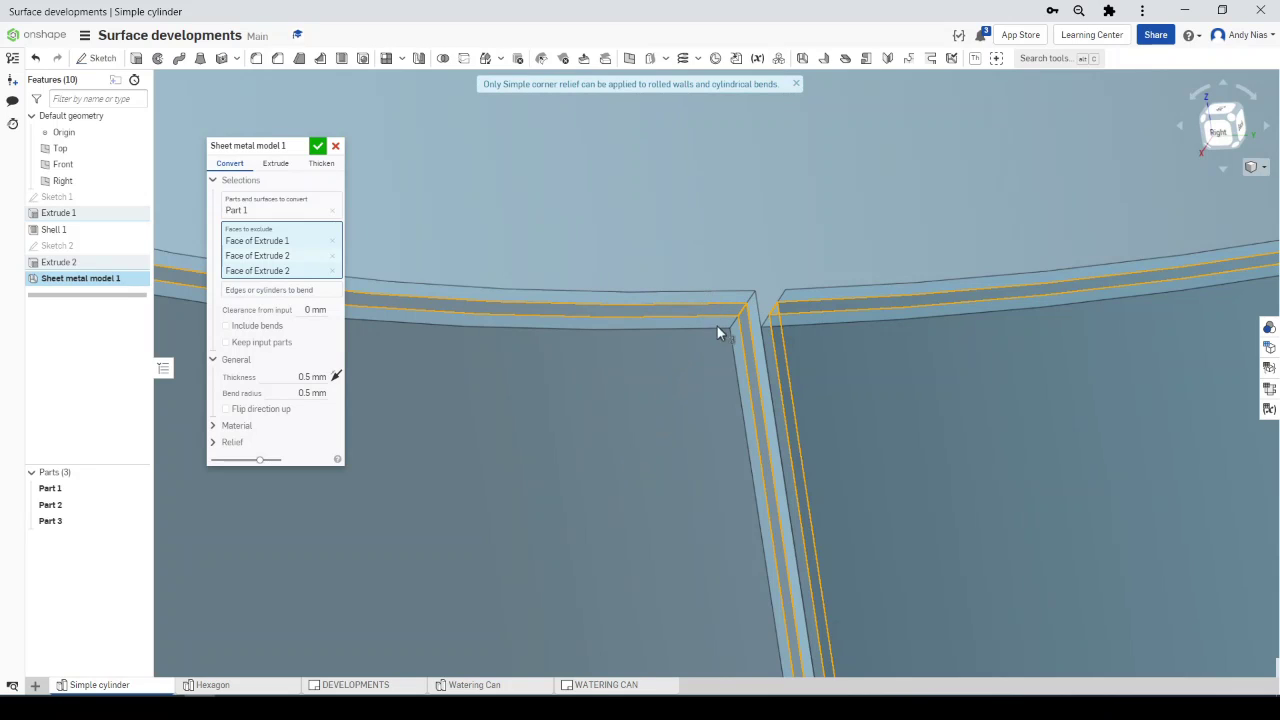
scroll(647, 309, "down", 3)
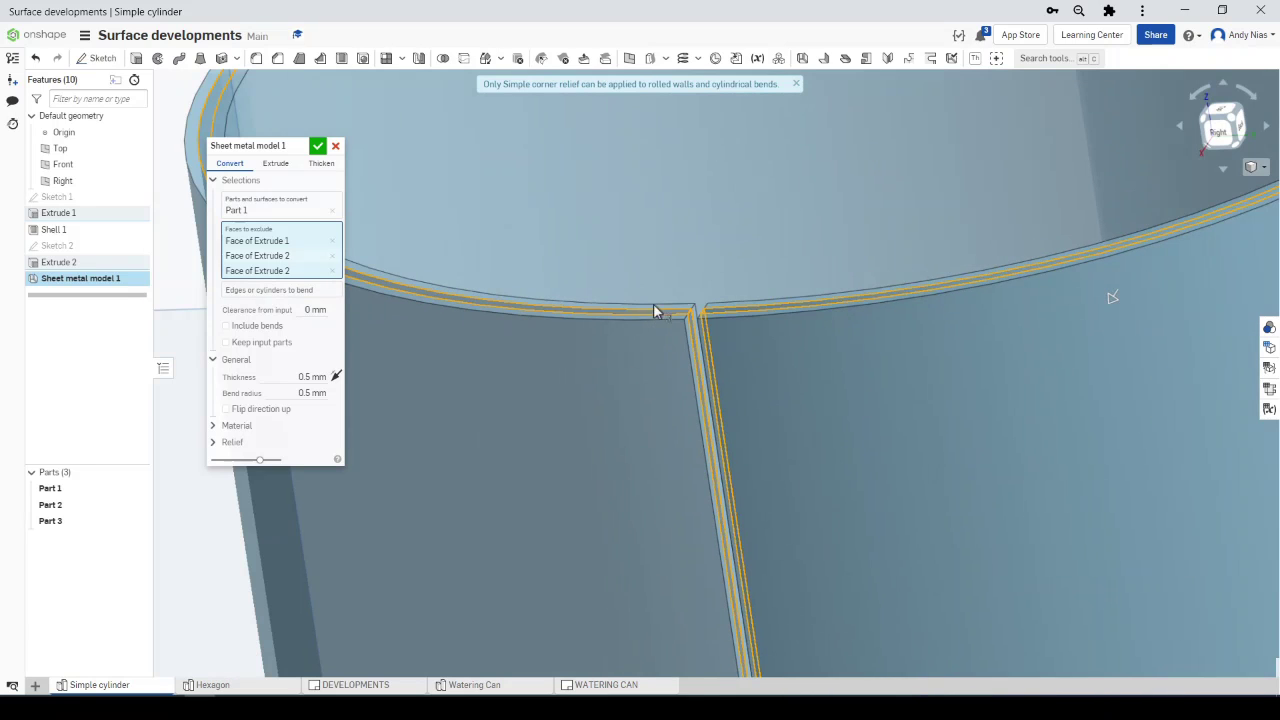
left_click(687, 342)
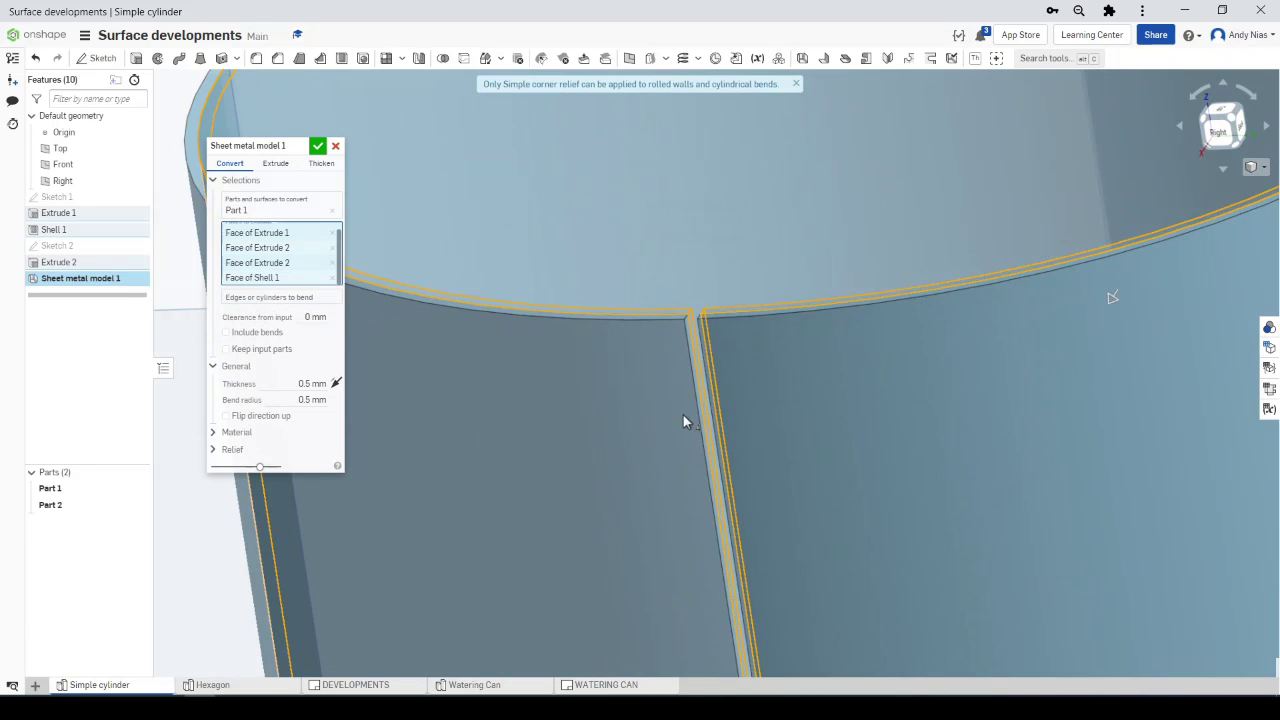
right_click_drag(683, 415, 660, 355)
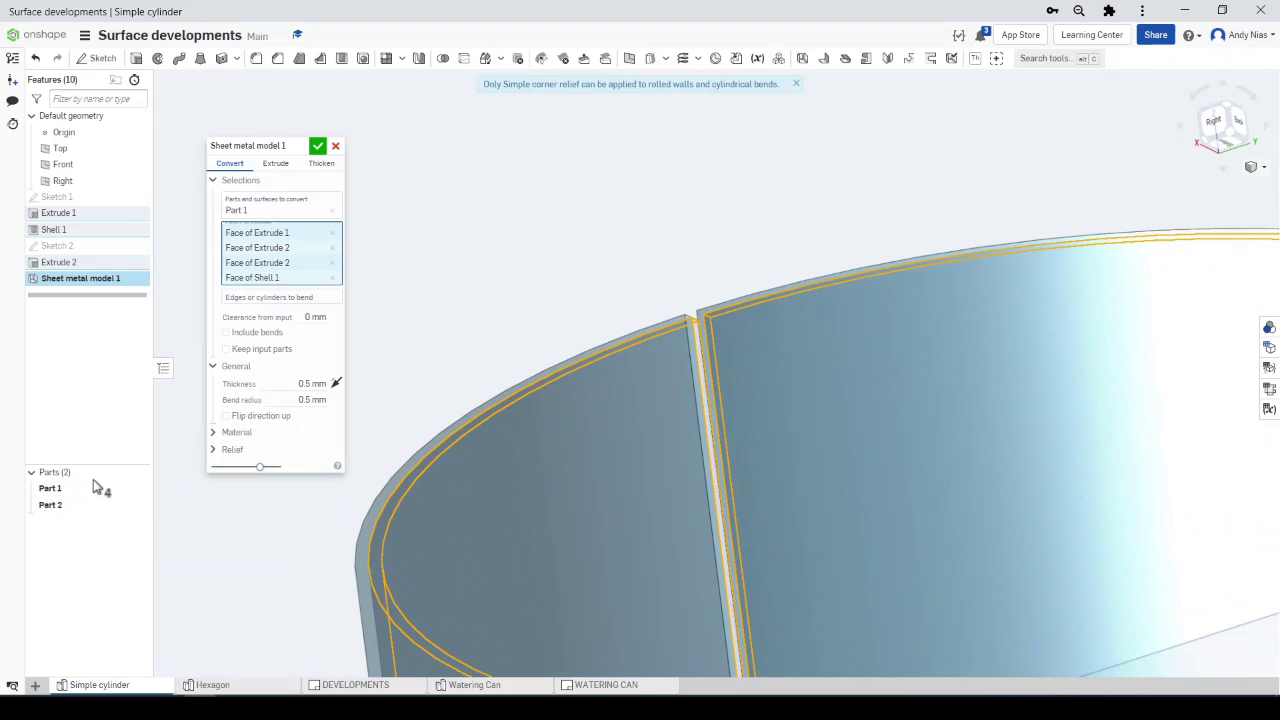
right_click_drag(718, 470, 712, 322)
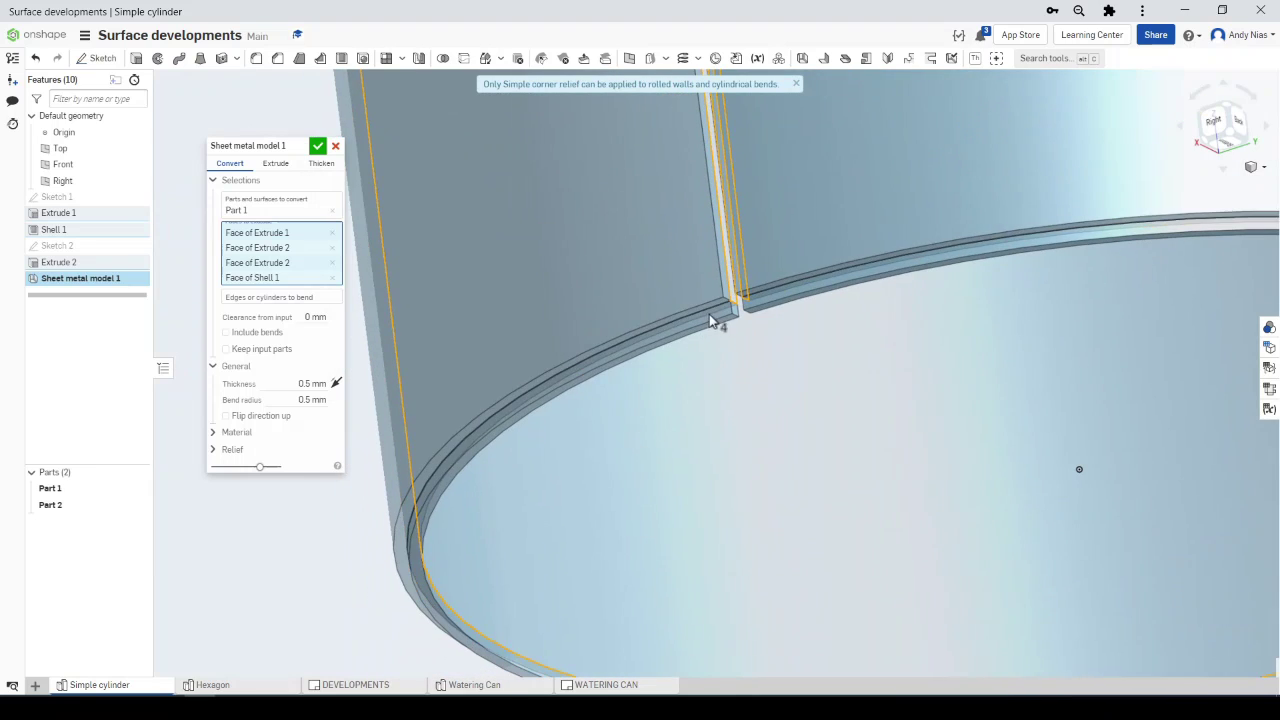
left_click(687, 374)
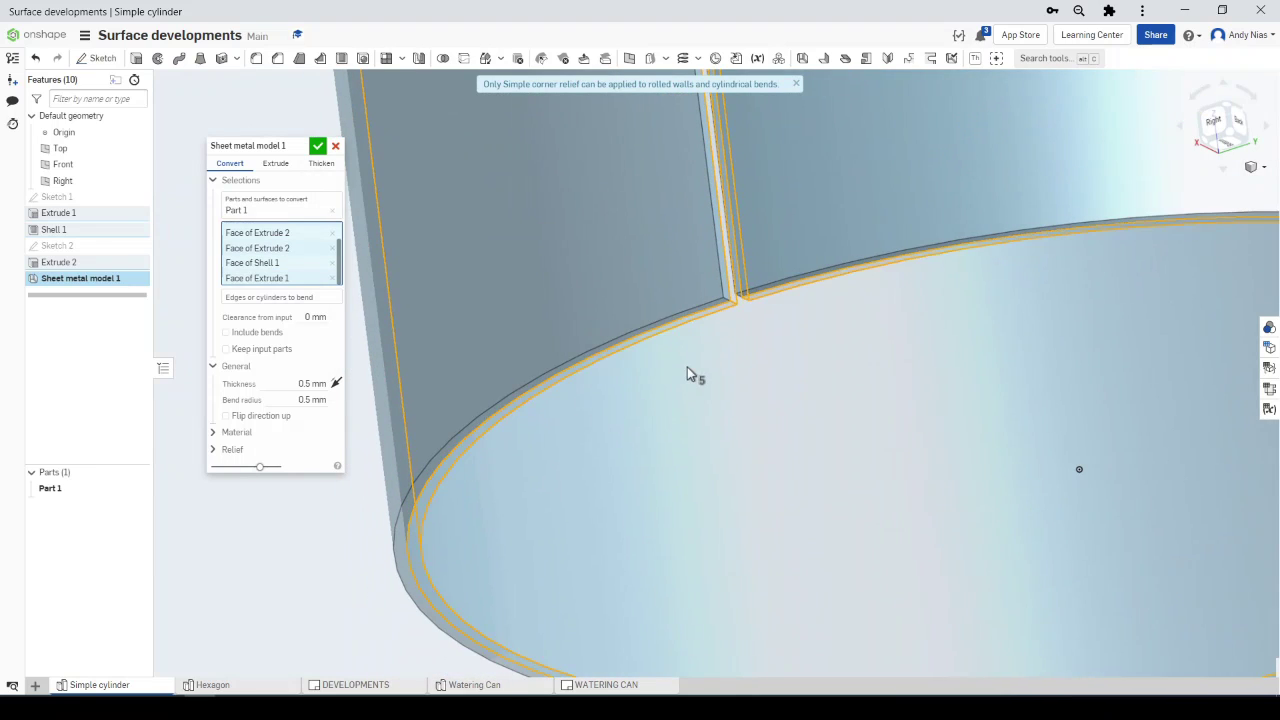
scroll(694, 354, "up", 3)
right_click_drag(726, 309, 674, 390)
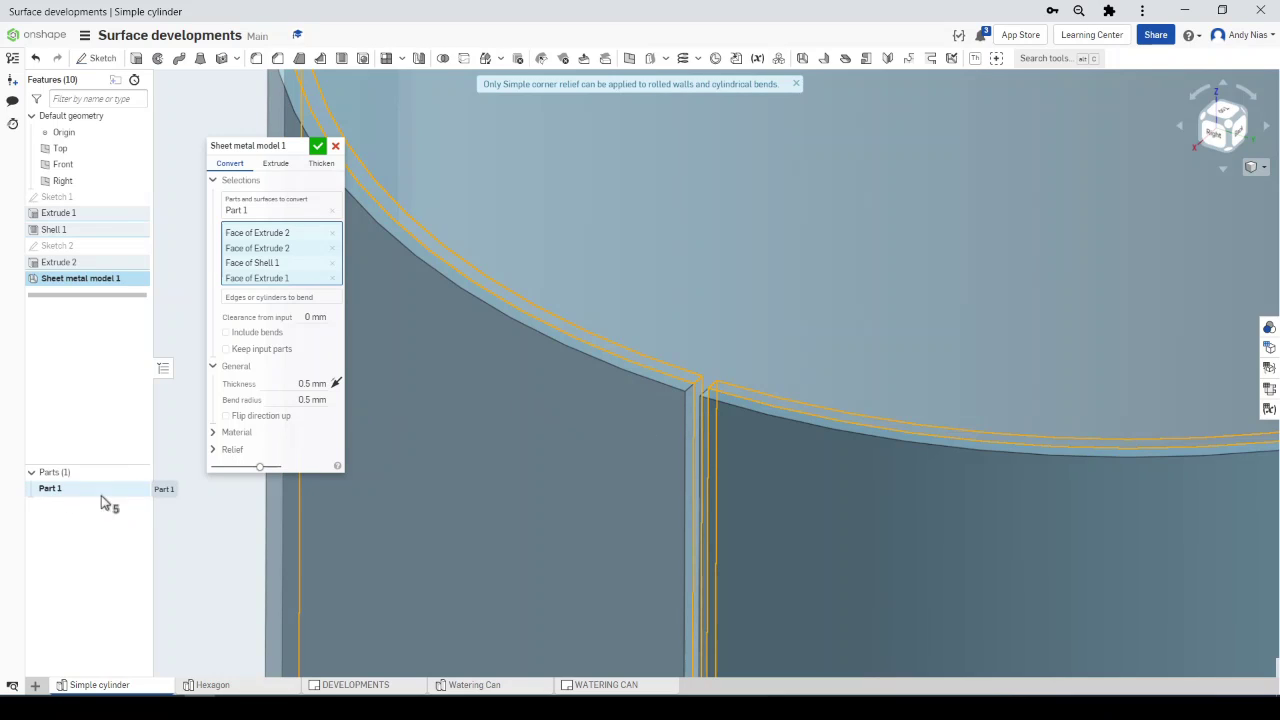
left_click(318, 148)
Check the cylinder's flat pattern is a plain rectangle, then open the DEVELOPMENTS drawing
scroll(436, 246, "up", 5)
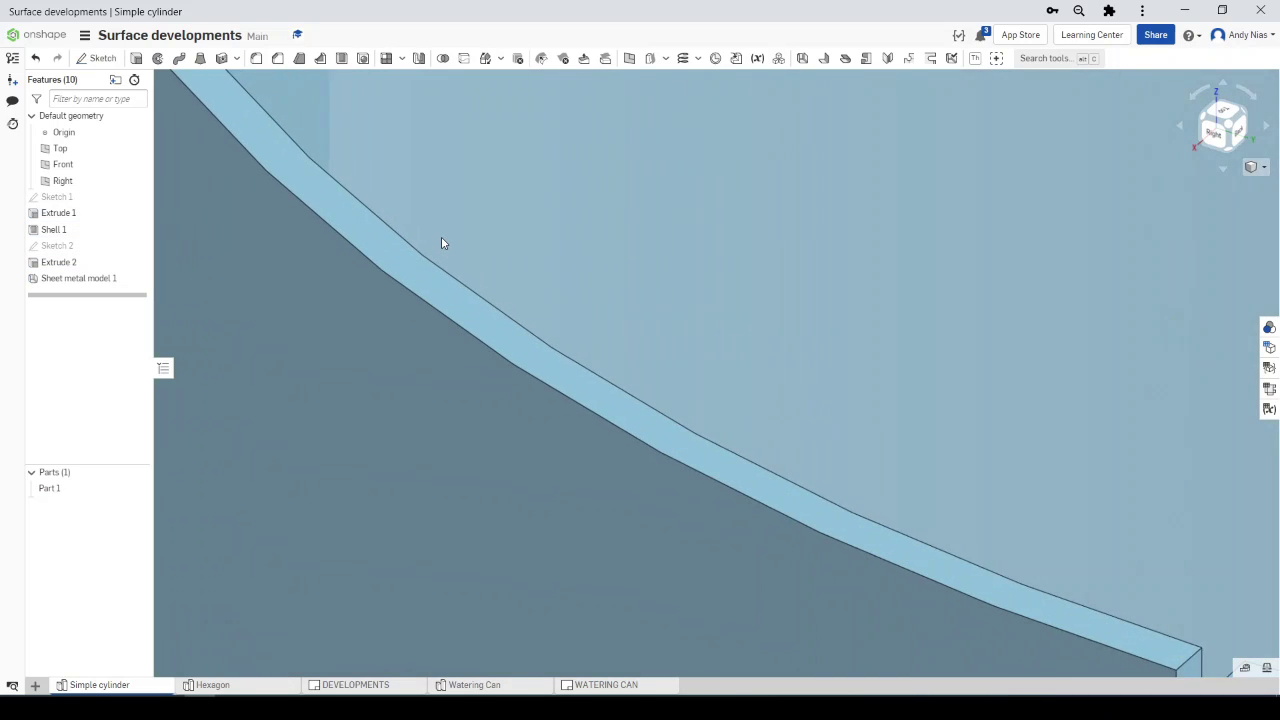
scroll(441, 243, "down", 10)
right_click_drag(443, 243, 400, 370)
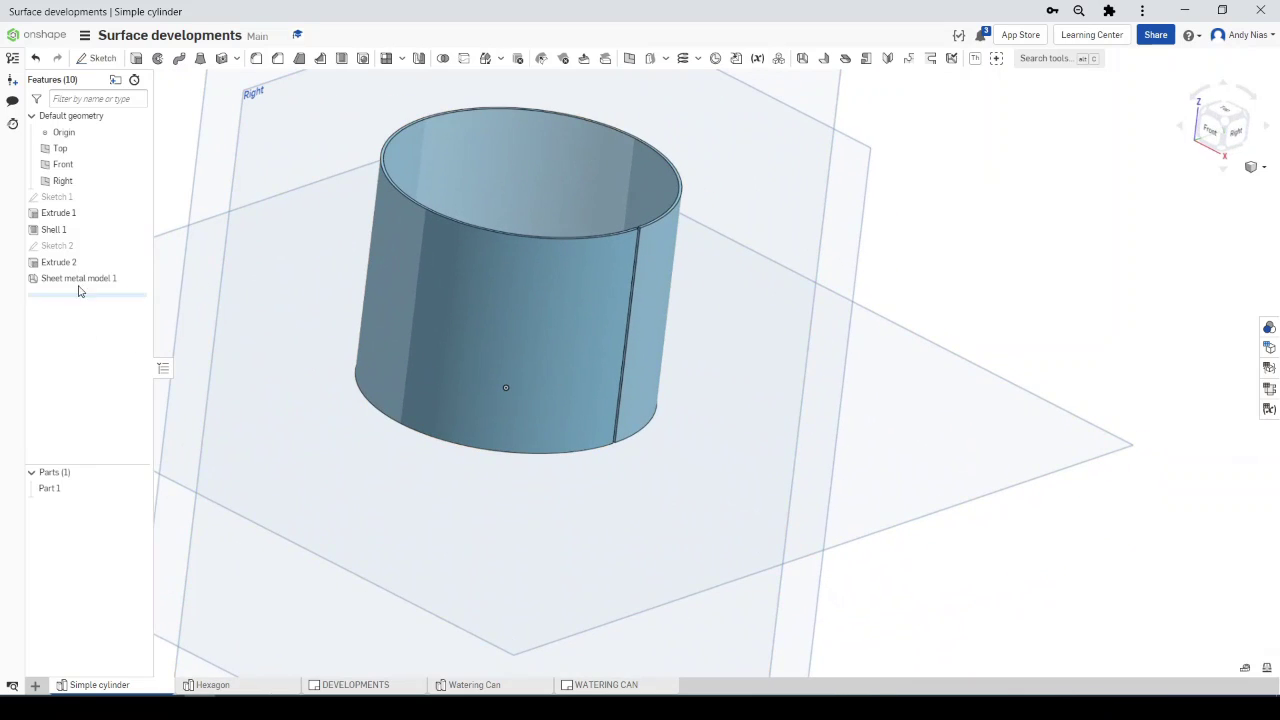
left_click(1269, 389)
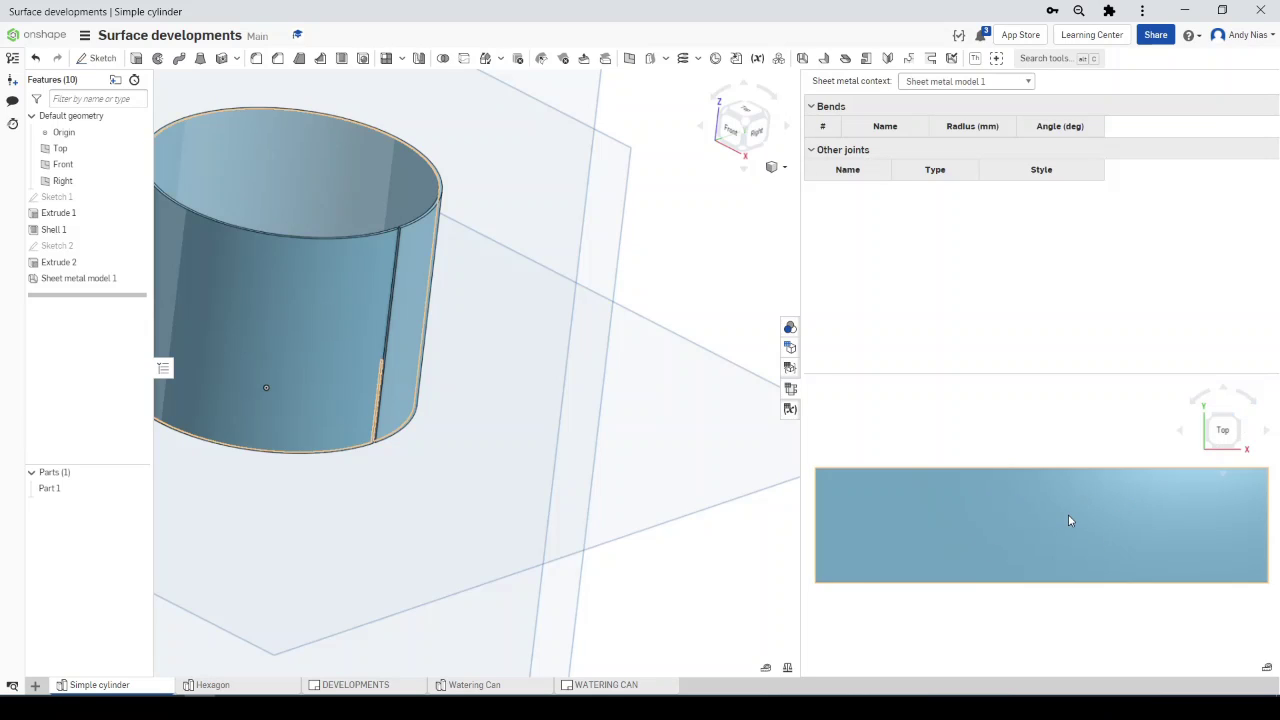
scroll(1068, 520, "down", 2)
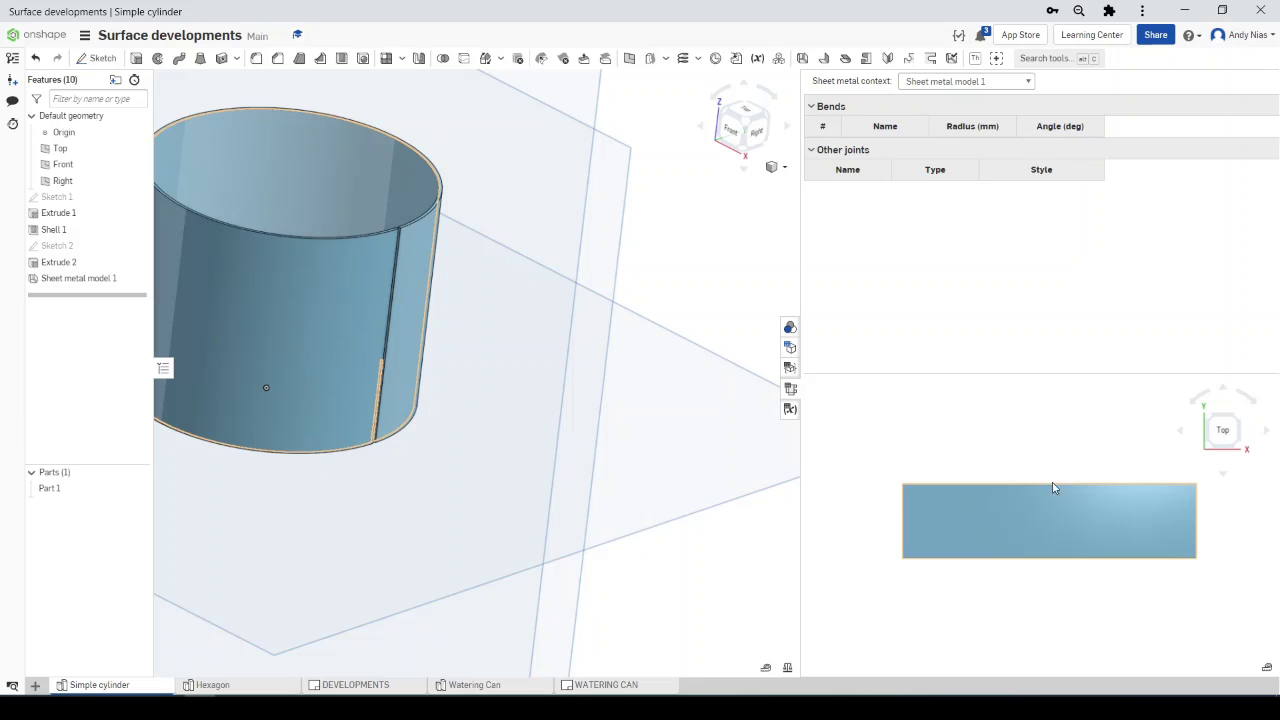
left_click(790, 408)
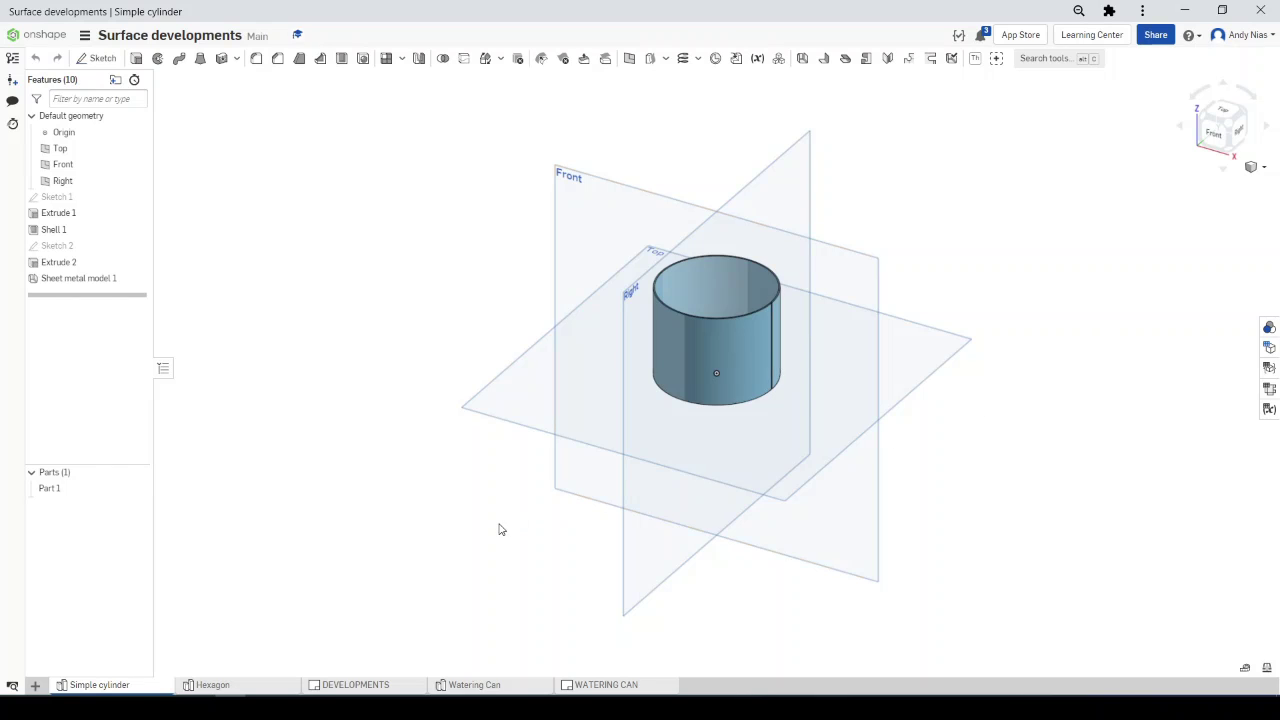
left_click(368, 690)
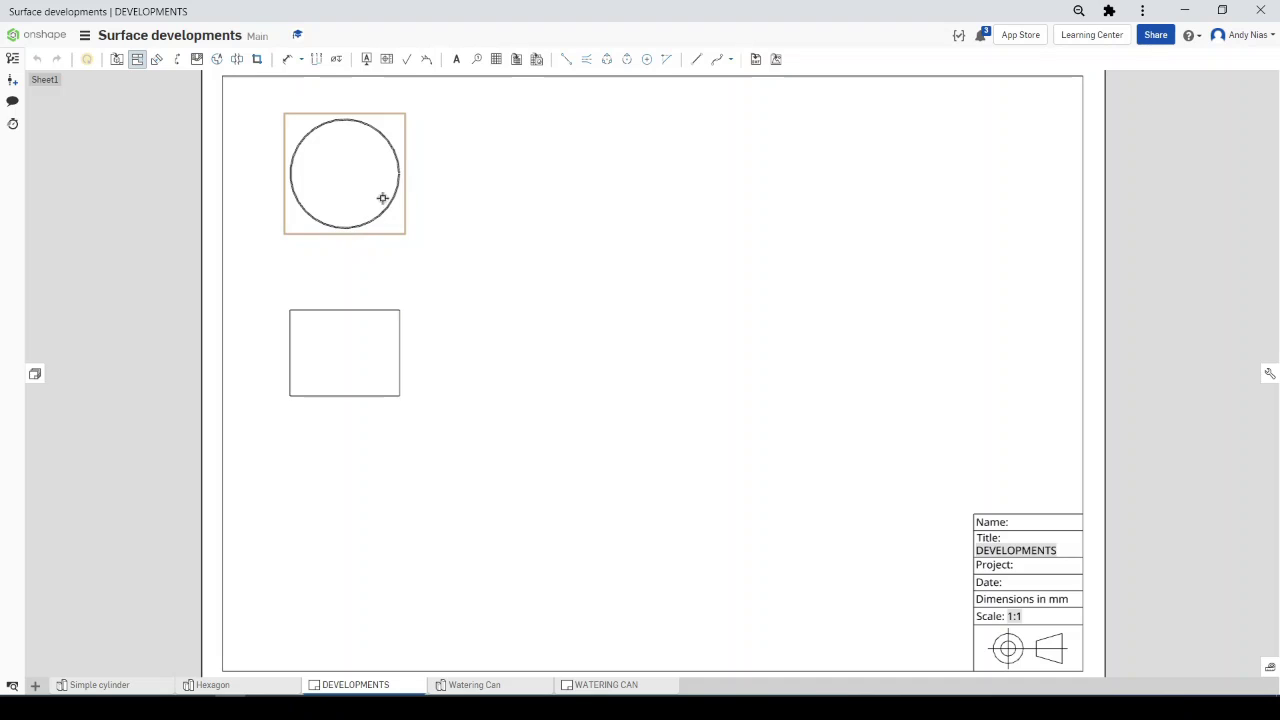
Insert the Simple cylinder Part 1 flat pattern view onto the DEVELOPMENTS sheet
scroll(394, 180, "up", 5)
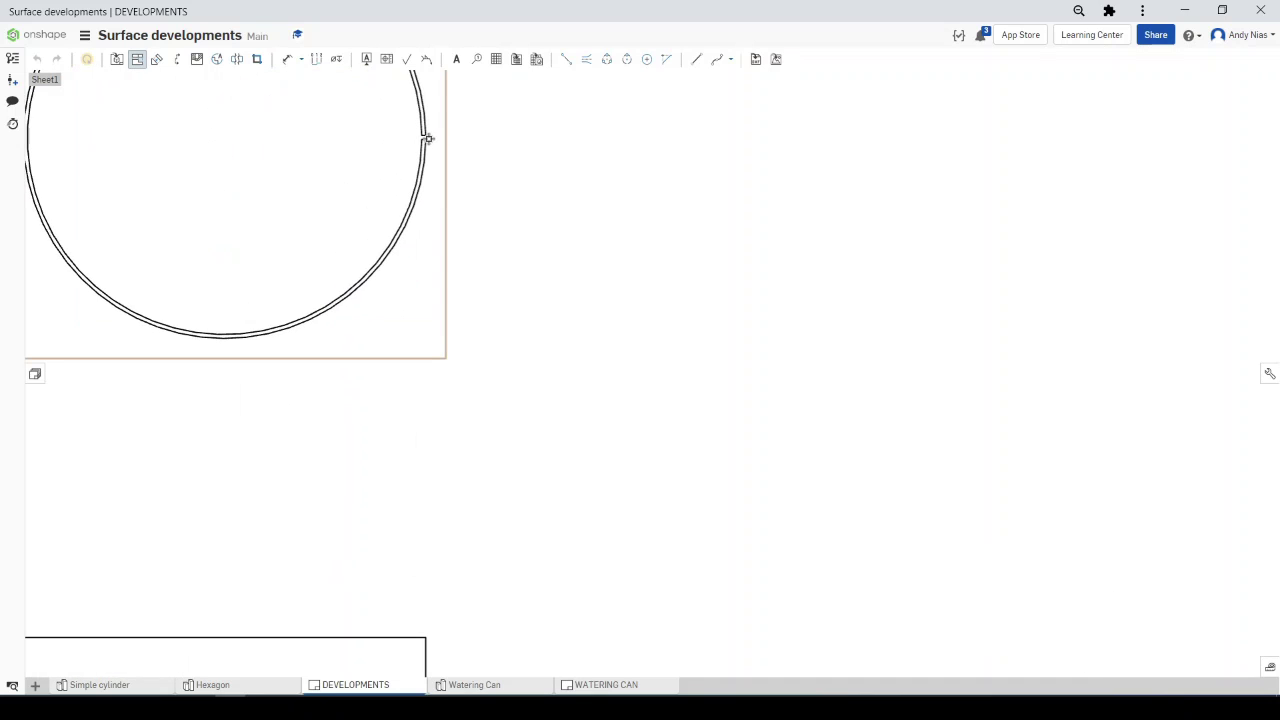
scroll(428, 138, "down", 4)
scroll(430, 133, "down", 4)
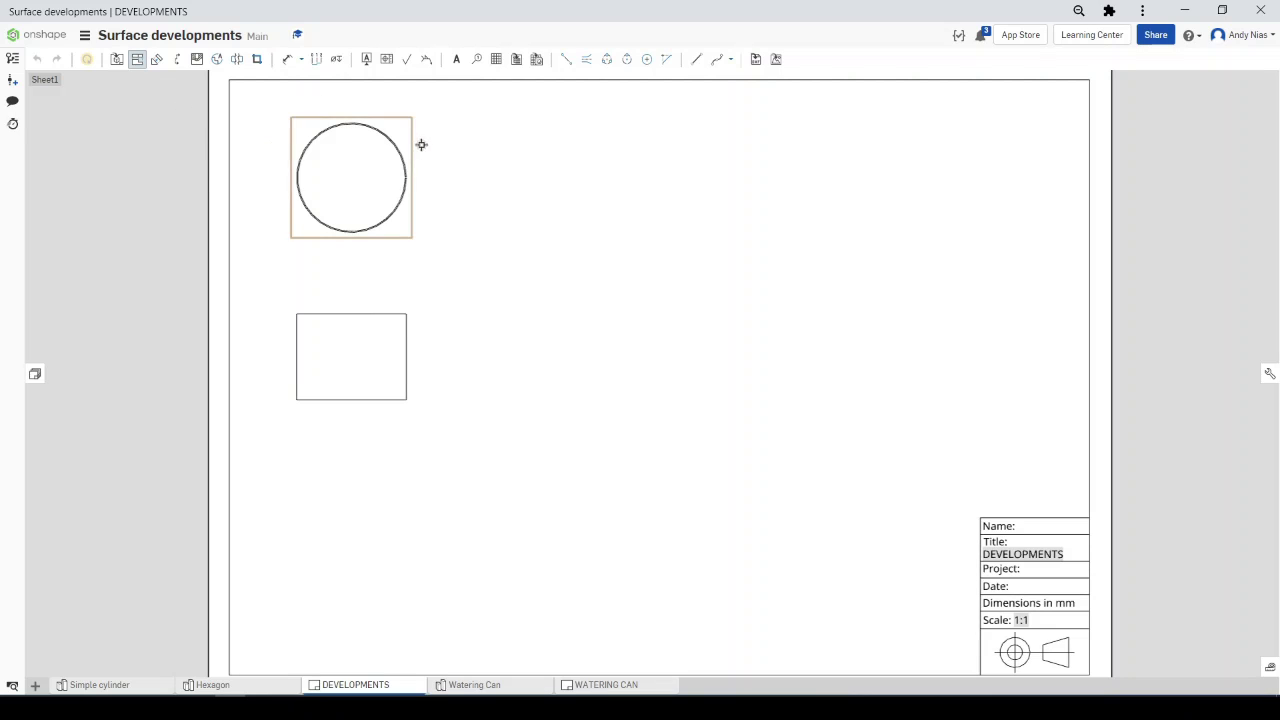
left_click(116, 60)
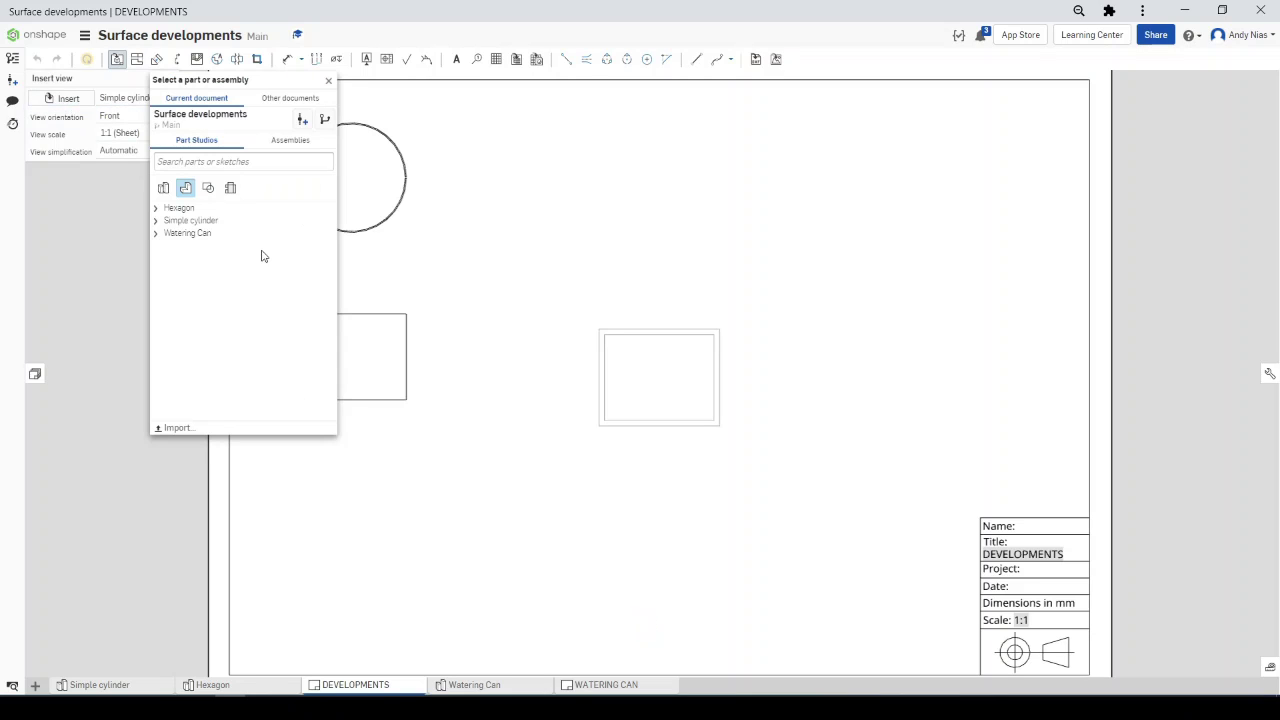
left_click(227, 191)
left_click(155, 220)
left_click(234, 240)
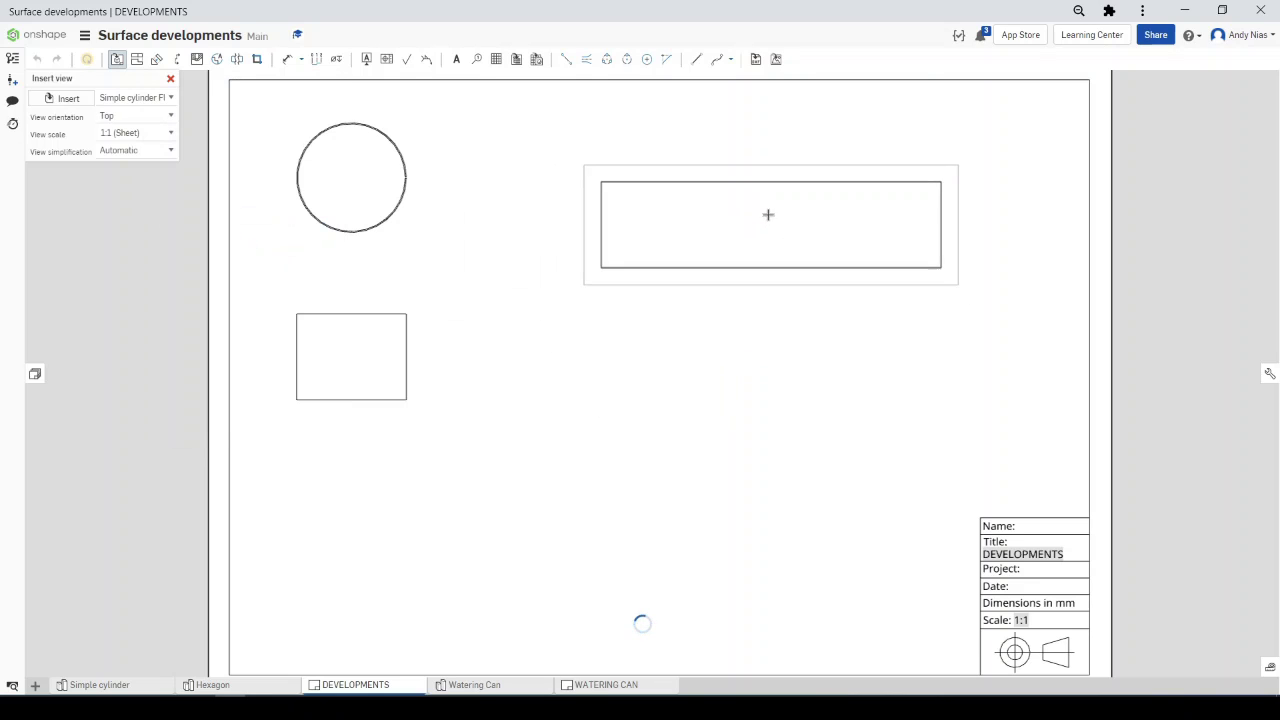
left_click(758, 206)
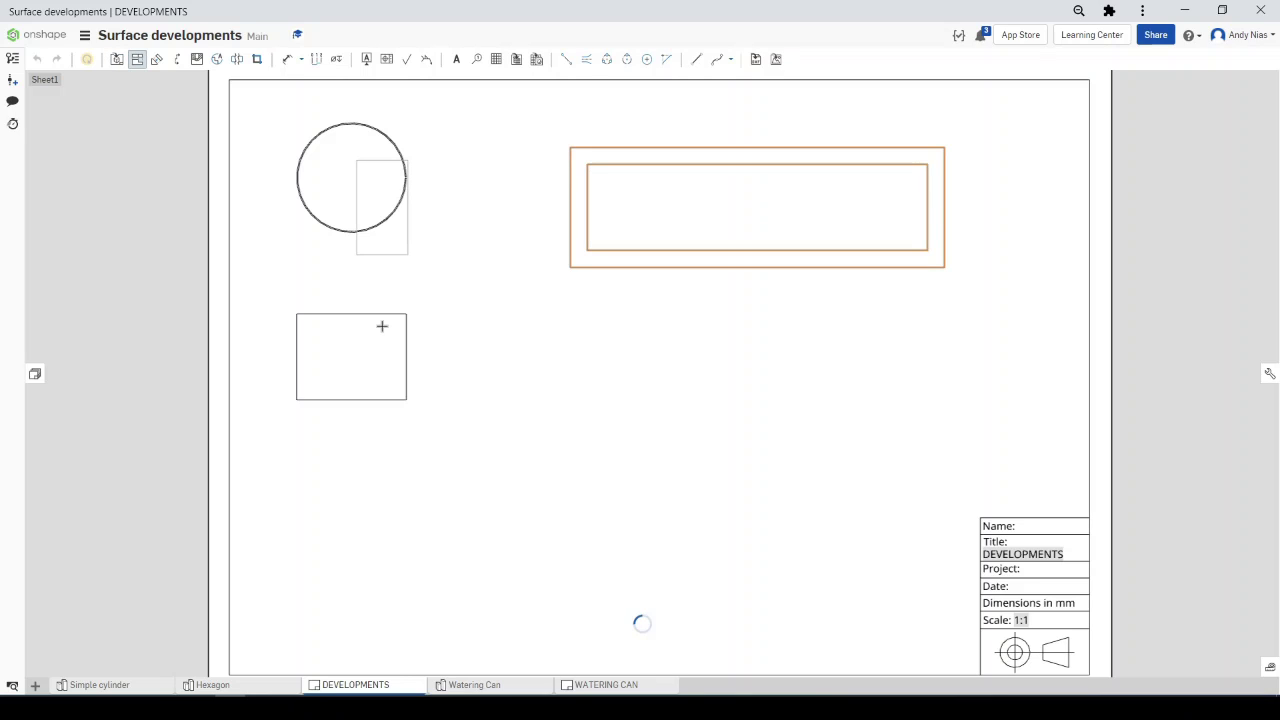
key("Escape")
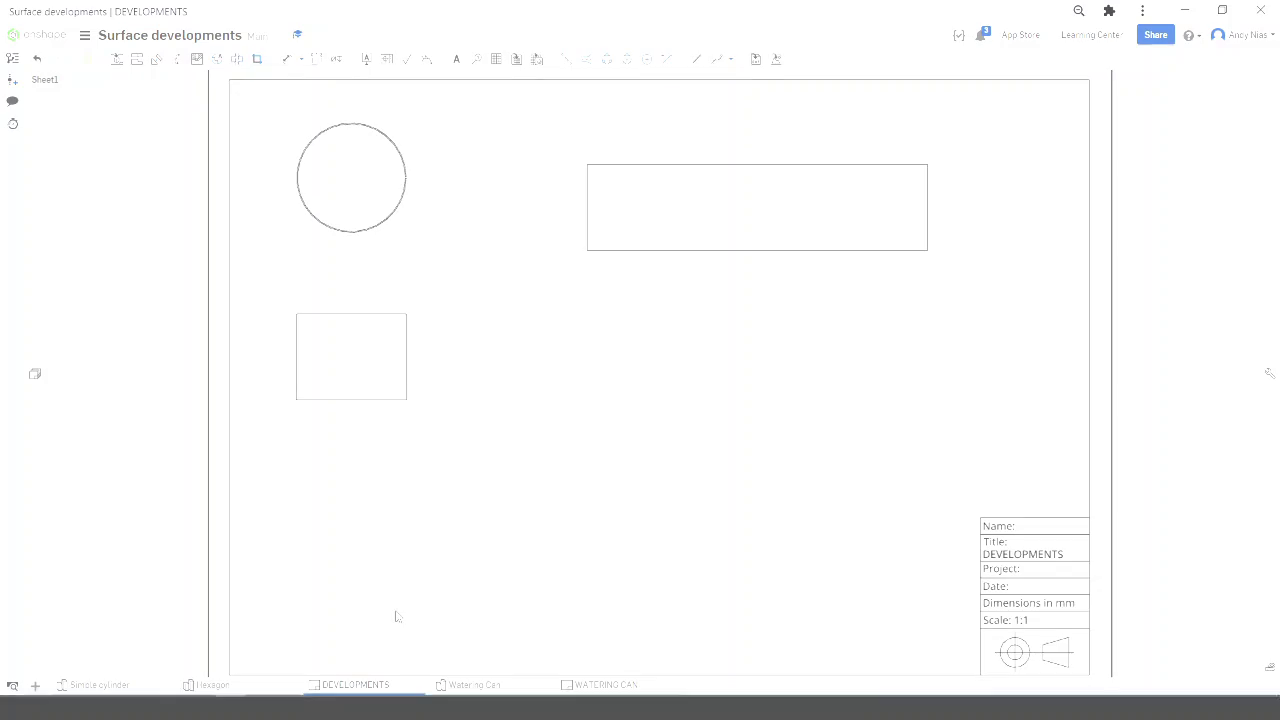
Switch to the Pentagon part studio
scroll(840, 470, "up", 2)
scroll(808, 491, "down", 3)
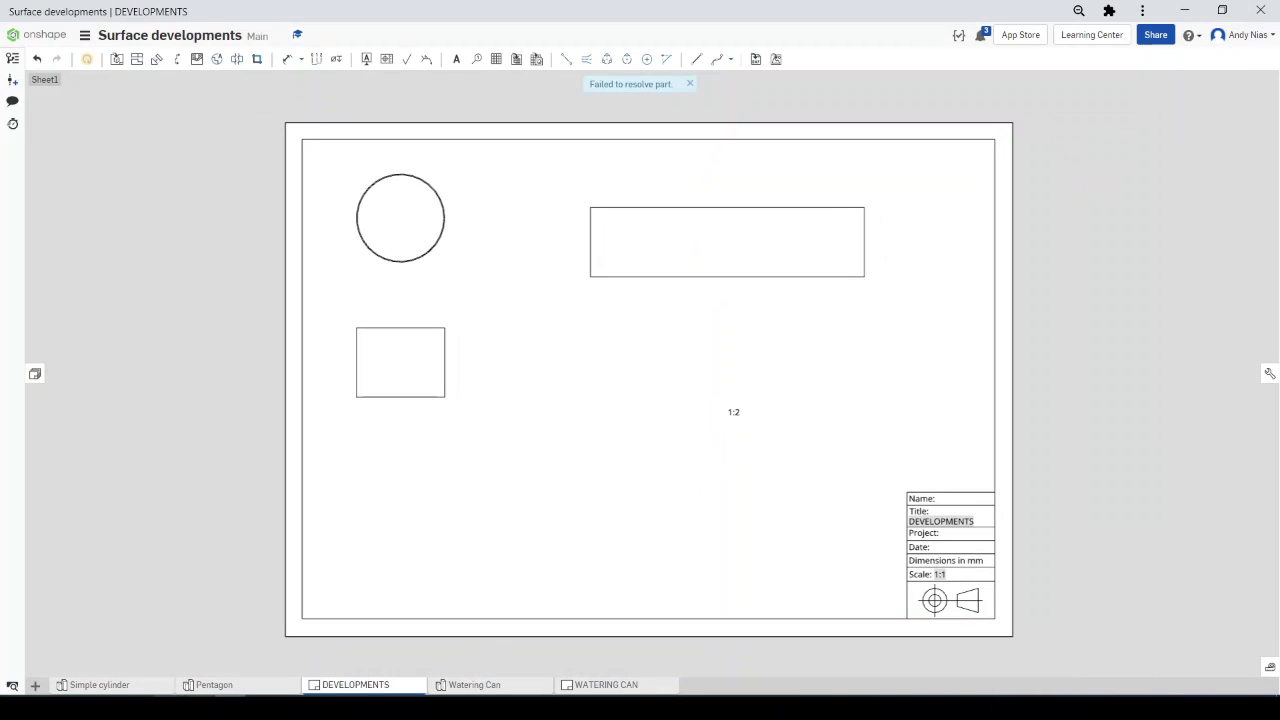
left_click(213, 685)
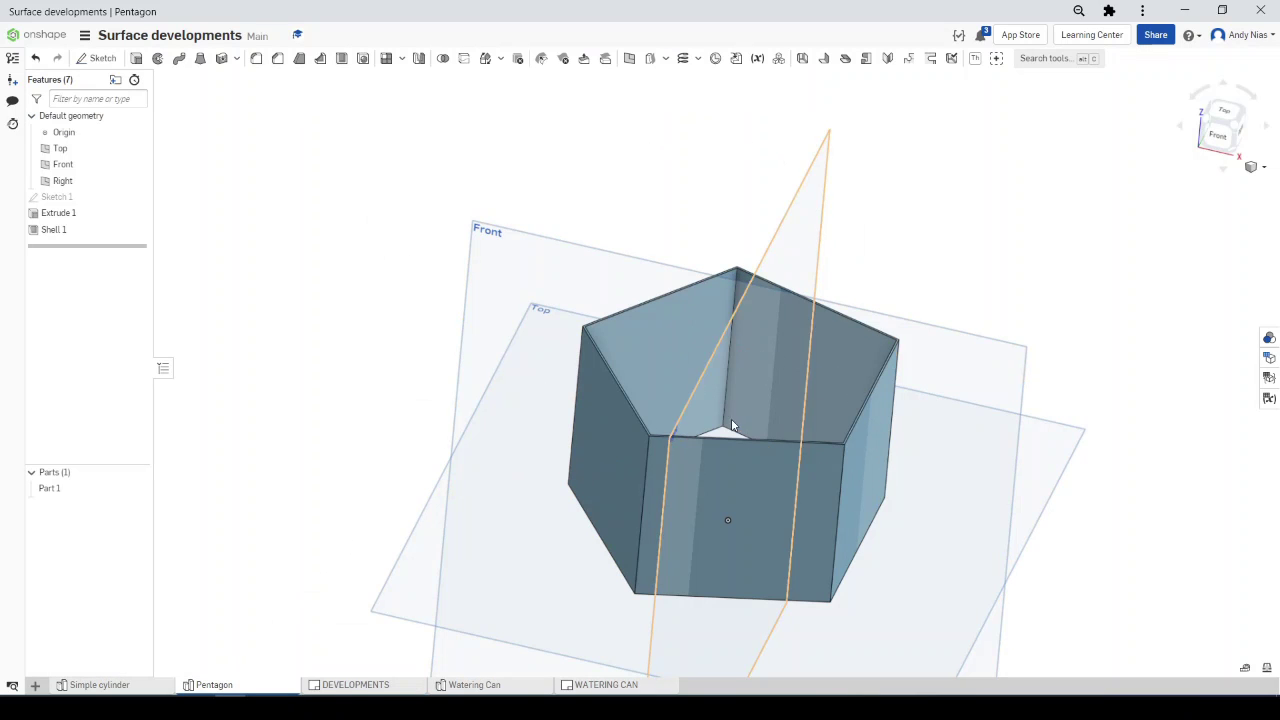
right_click_drag(822, 332, 768, 372)
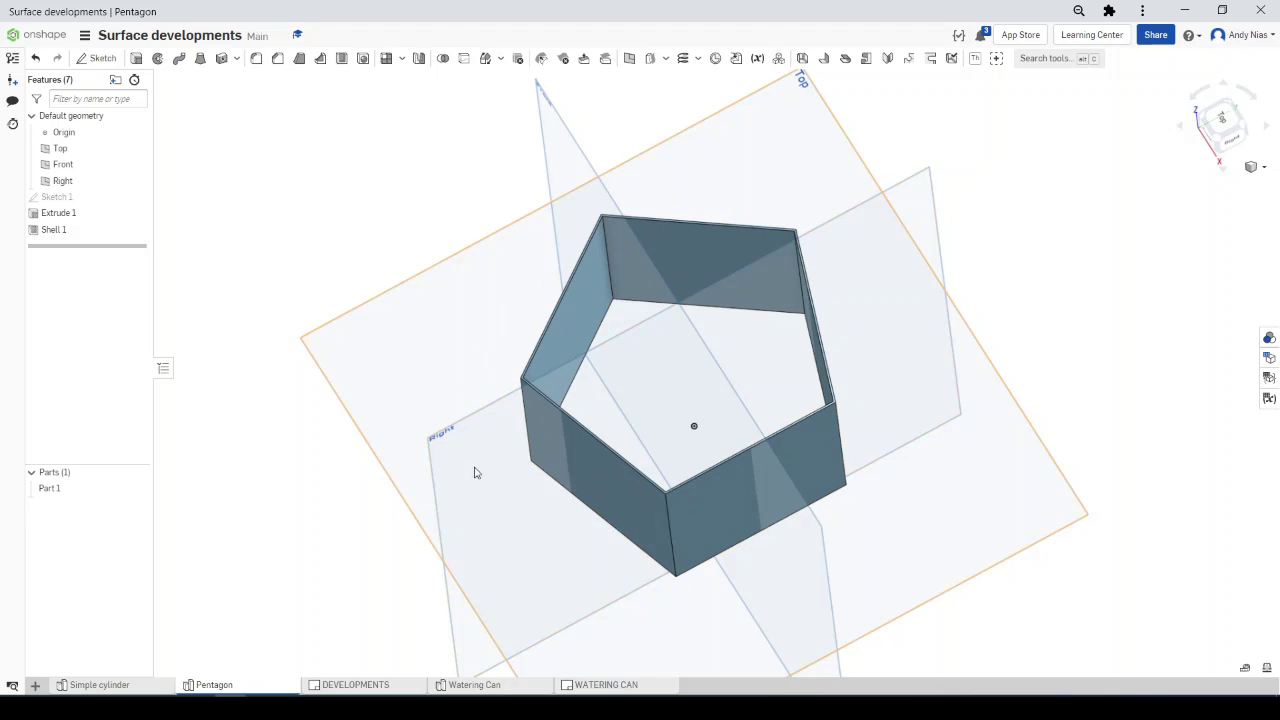
right_click_drag(783, 488, 630, 170)
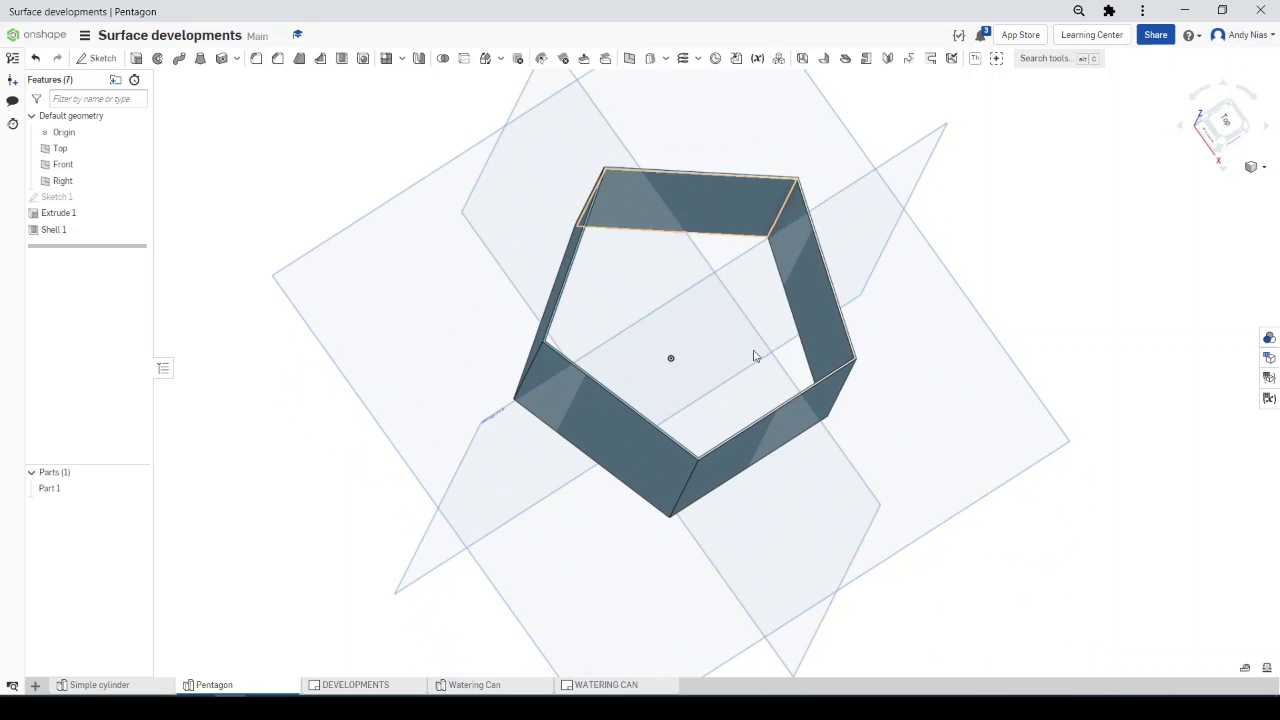
right_click_drag(829, 486, 766, 333)
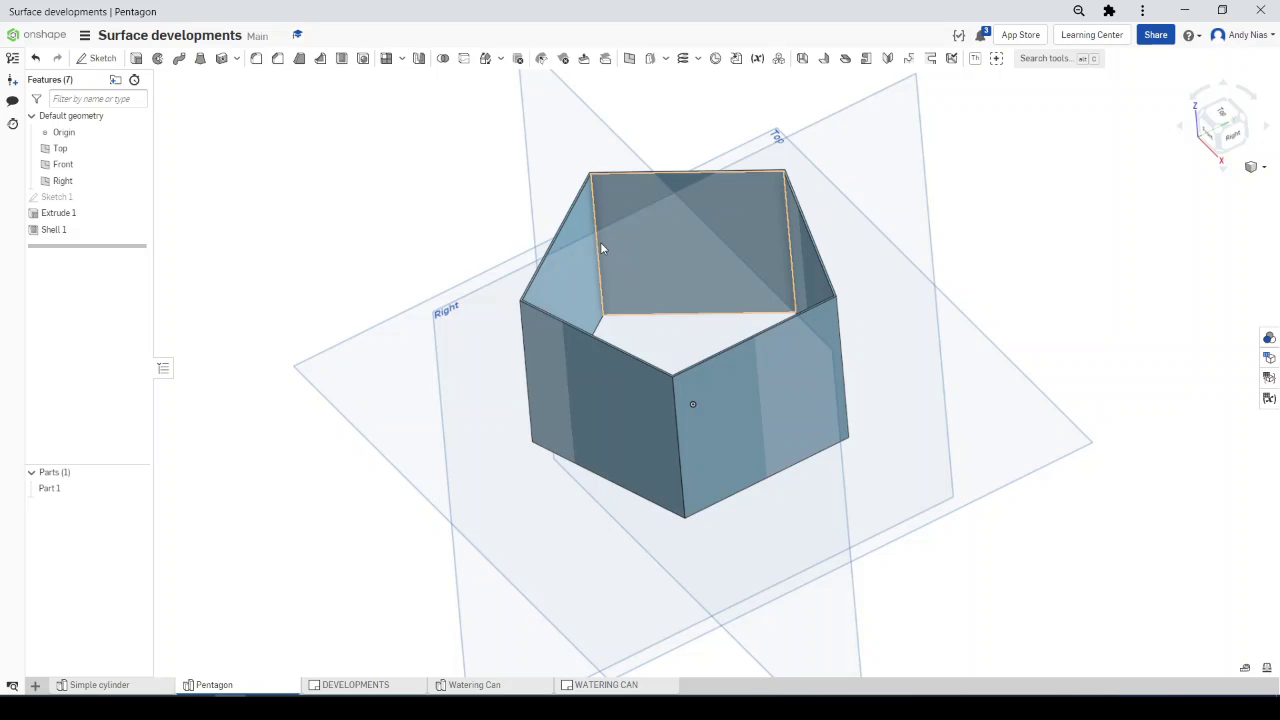
right_click_drag(685, 328, 708, 271)
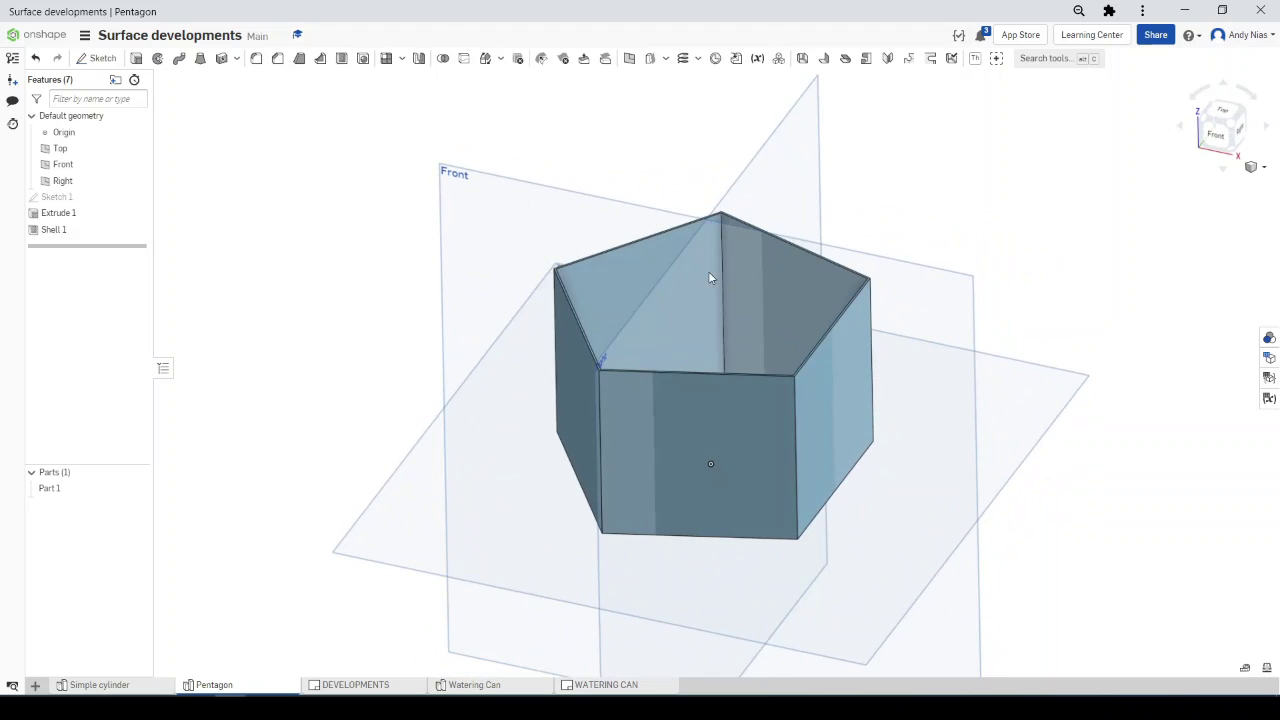
Start a sheet metal model on the pentagon Part 1 and exclude three of its faces
left_click(802, 62)
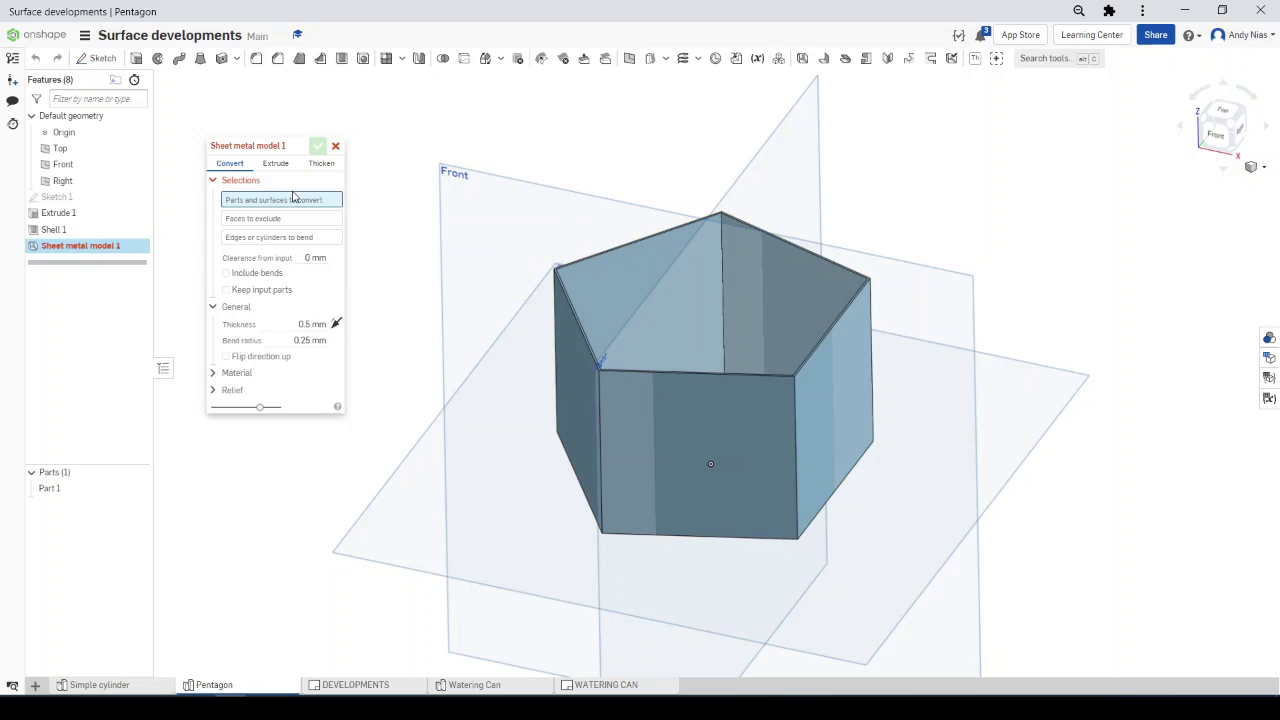
left_click(576, 280)
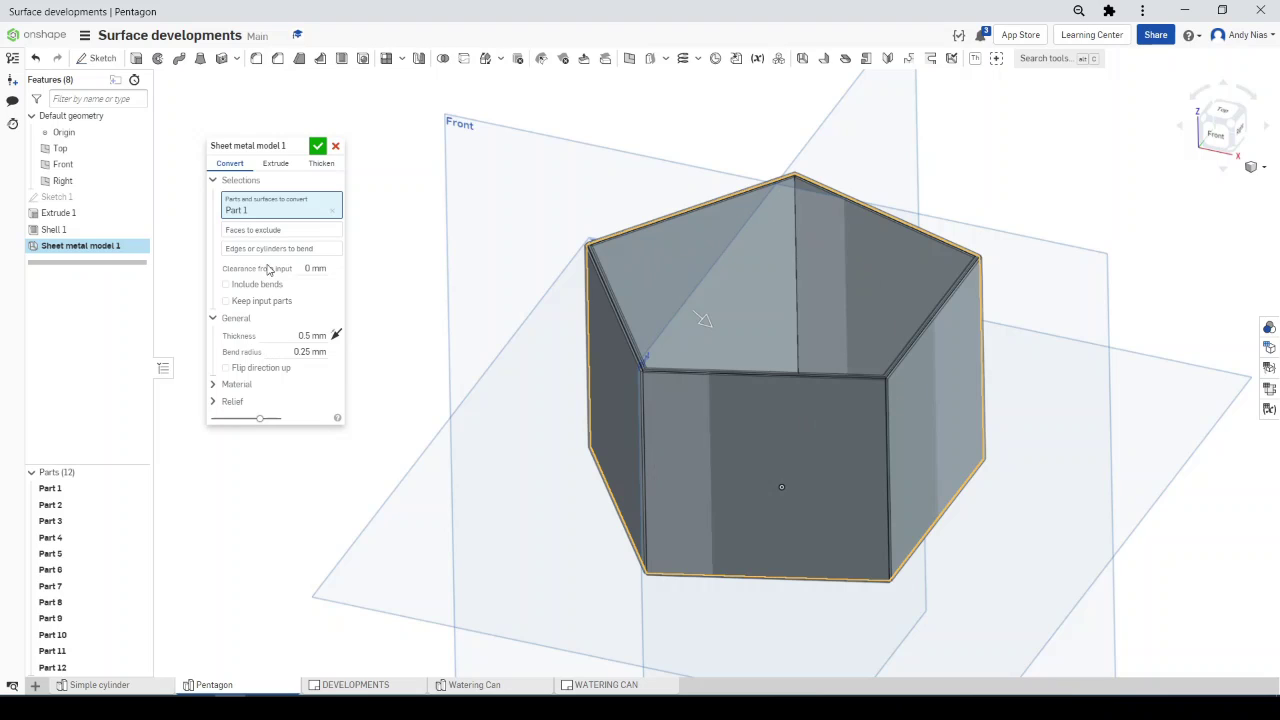
left_click(247, 236)
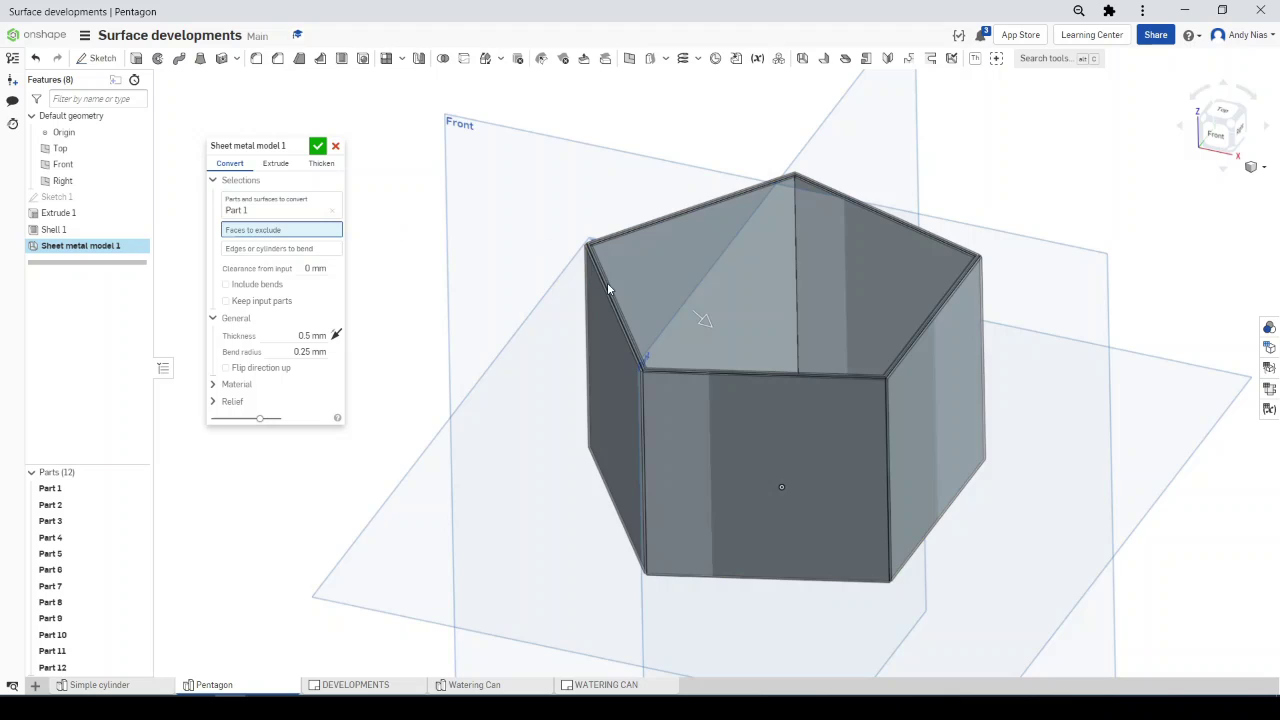
scroll(603, 265, "up", 10)
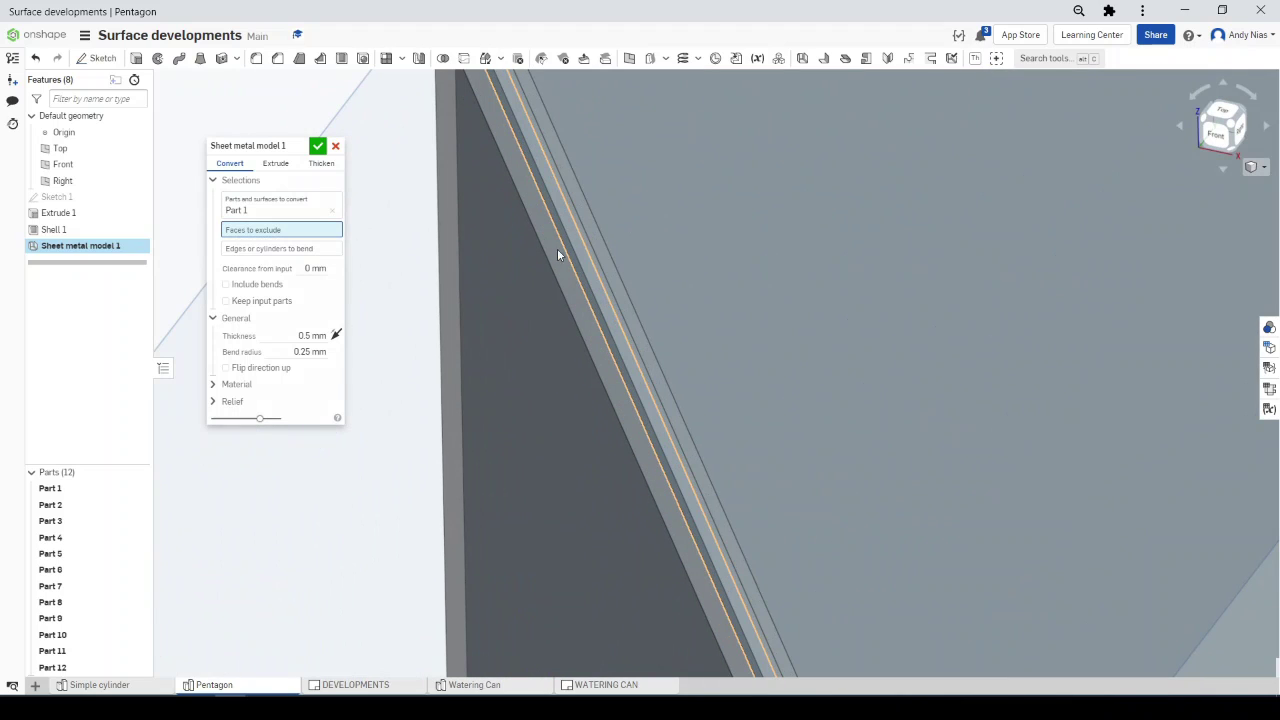
left_click(552, 252)
scroll(542, 260, "down", 5)
scroll(545, 267, "down", 6)
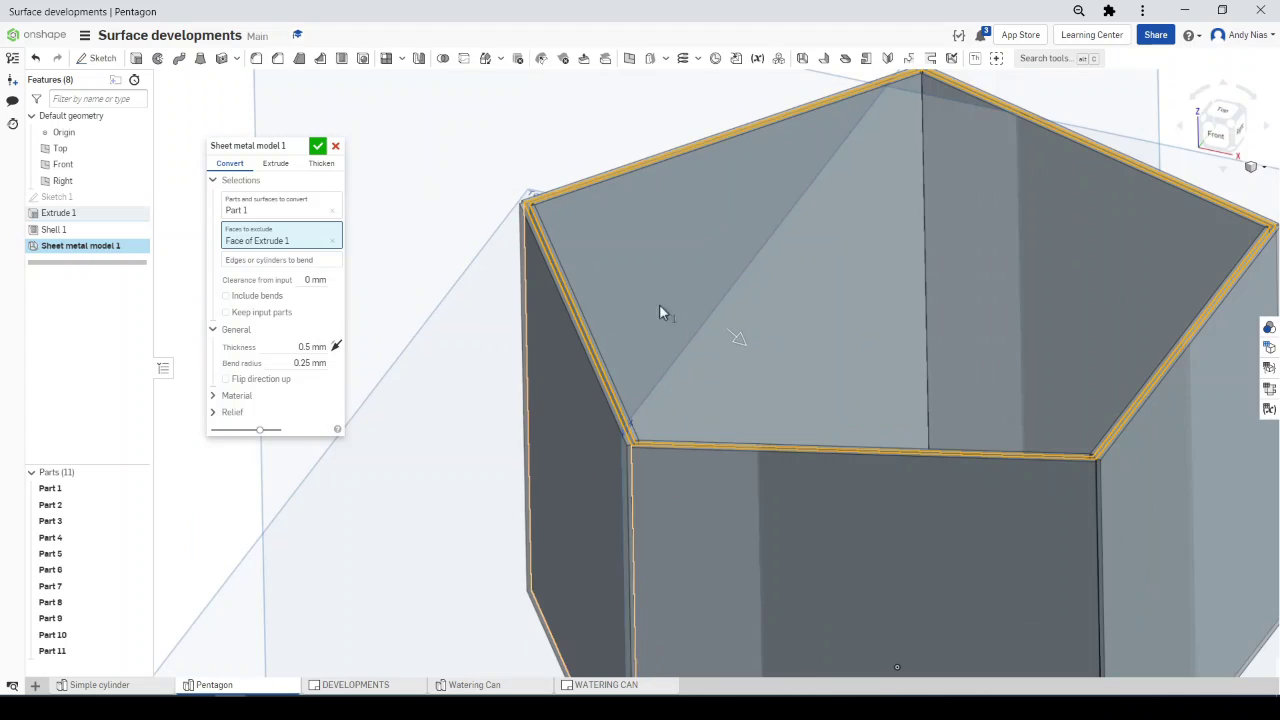
left_click(667, 255)
left_click(803, 331)
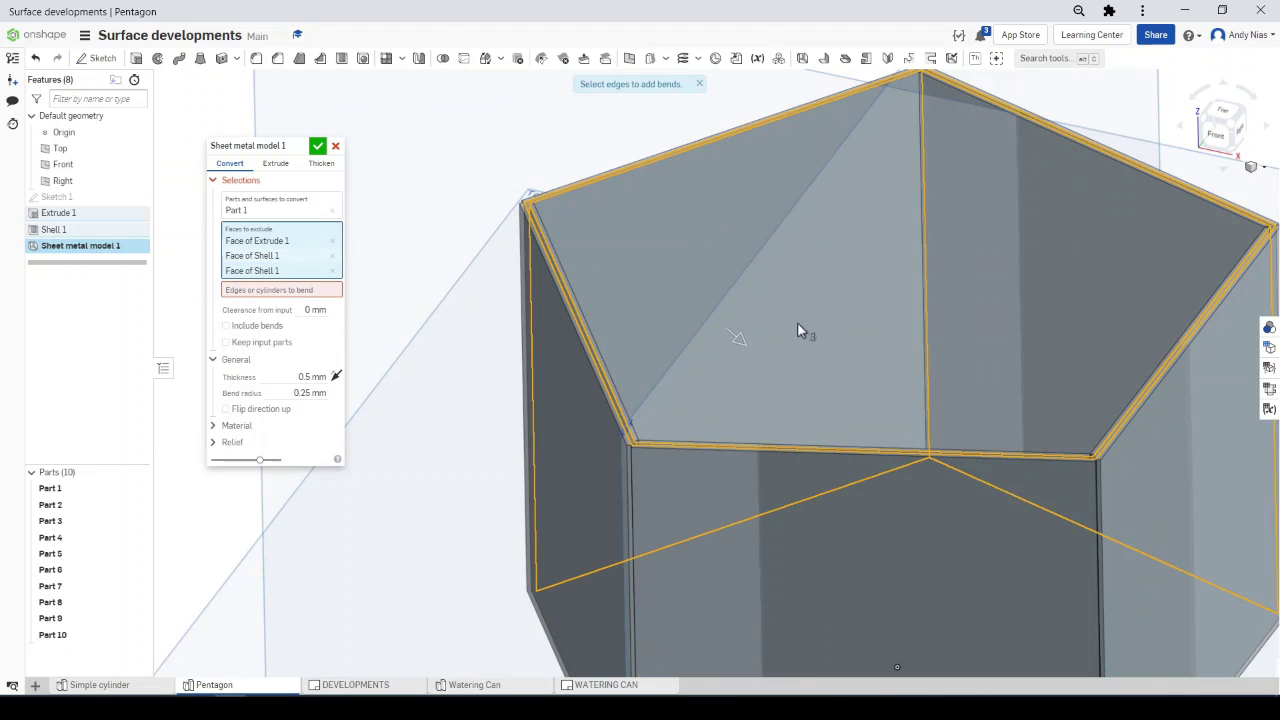
Exclude the remaining side, bottom and end faces and commit the 0.5 mm five-wall conversion
right_click_drag(803, 331, 910, 319)
scroll(923, 278, "down", 5)
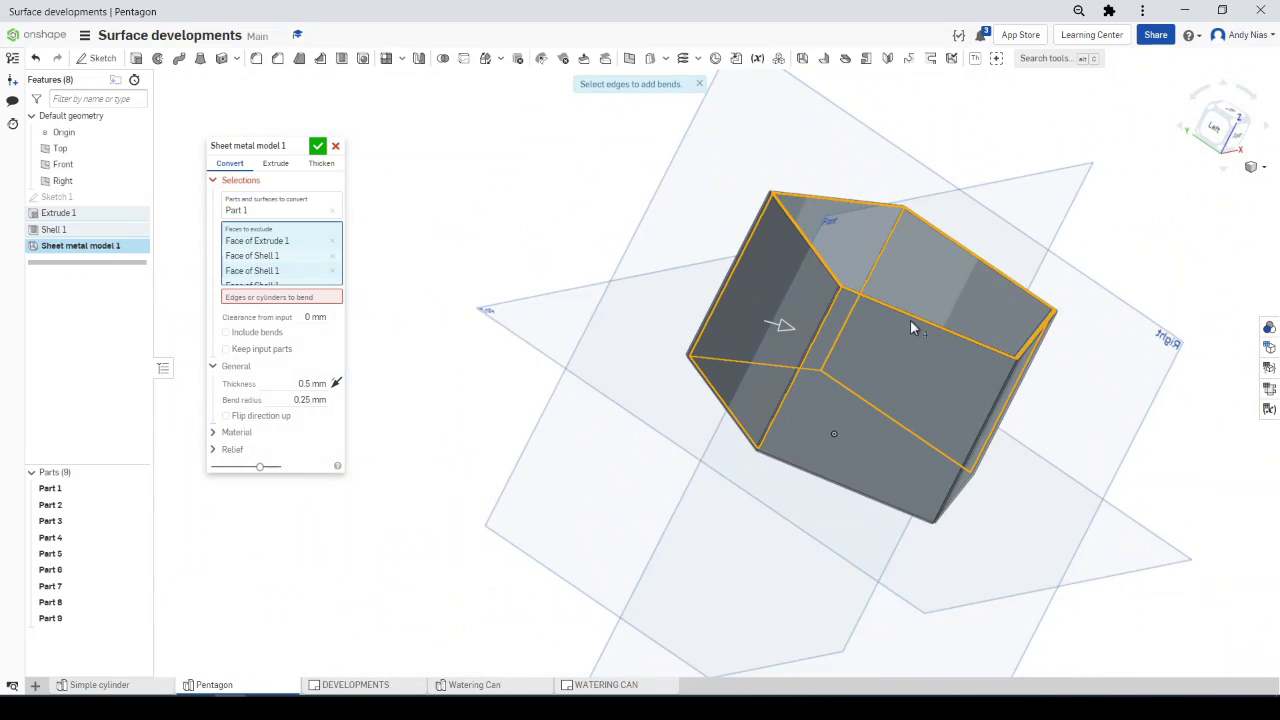
left_click(910, 319)
right_click_drag(950, 357, 866, 237)
left_click(777, 323)
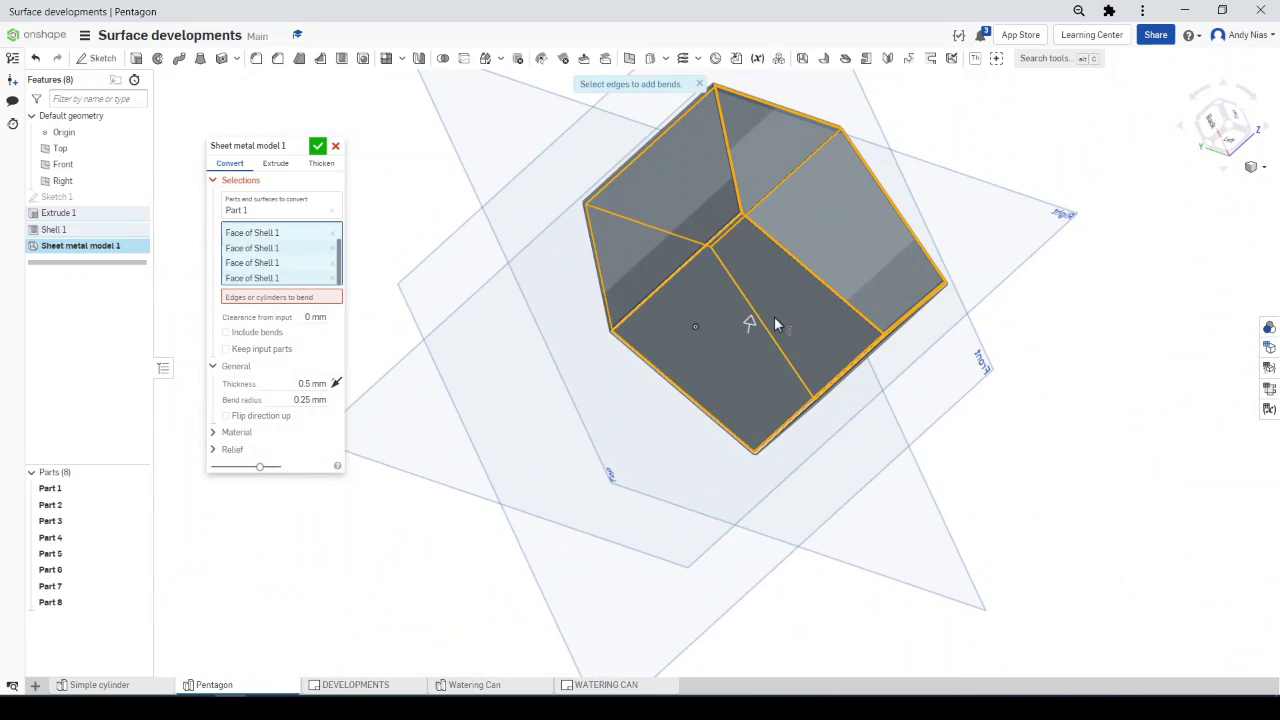
right_click_drag(777, 323, 852, 260)
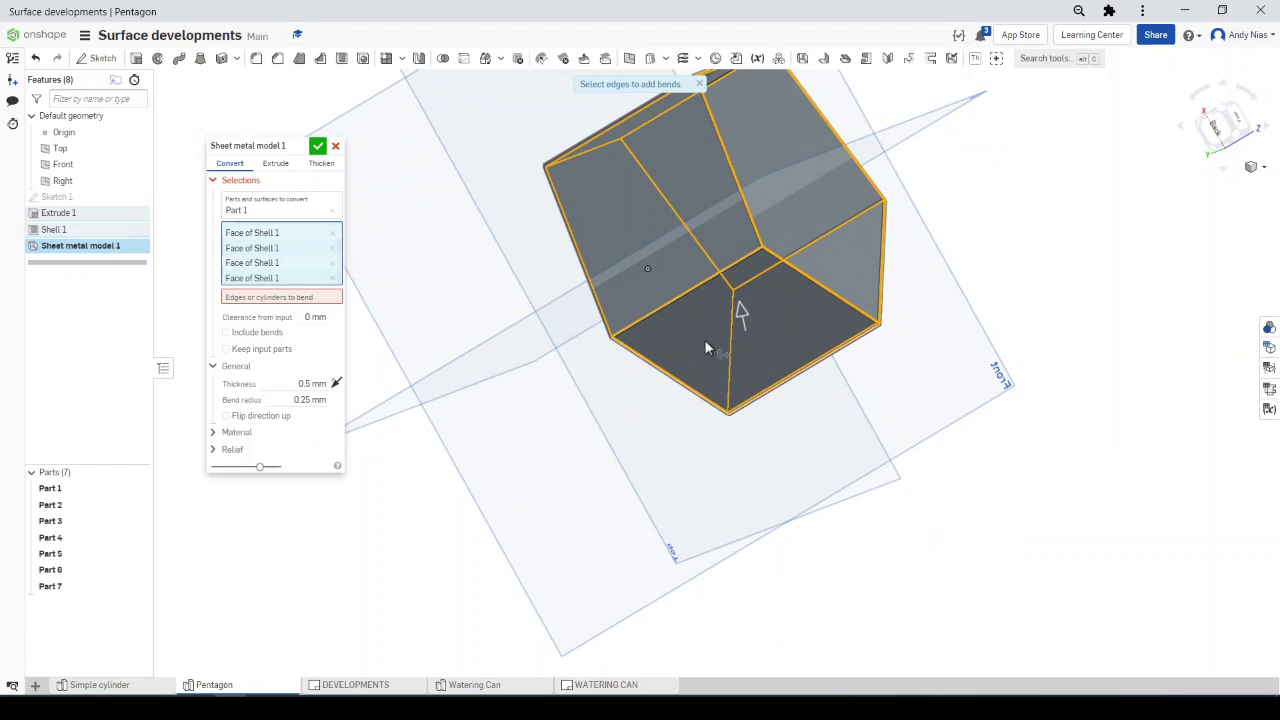
left_click(628, 348)
right_click_drag(628, 348, 535, 313)
scroll(514, 275, "up", 10)
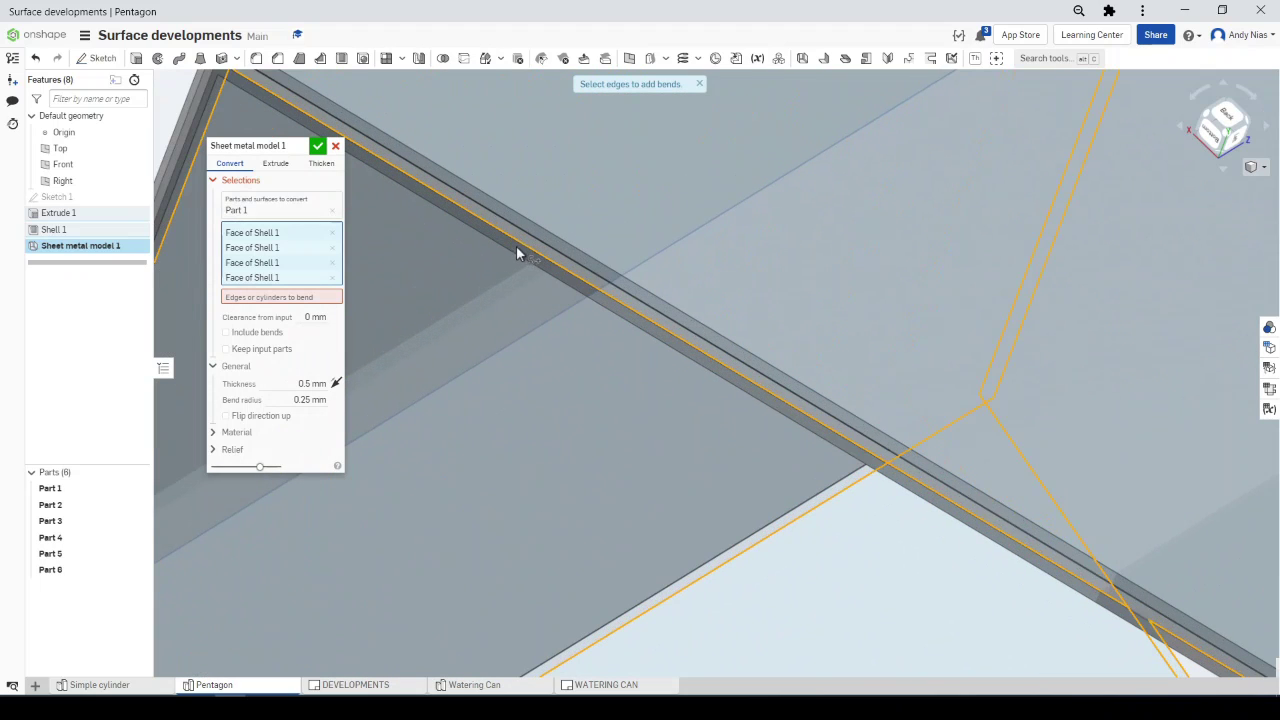
left_click(497, 291)
scroll(499, 290, "down", 8)
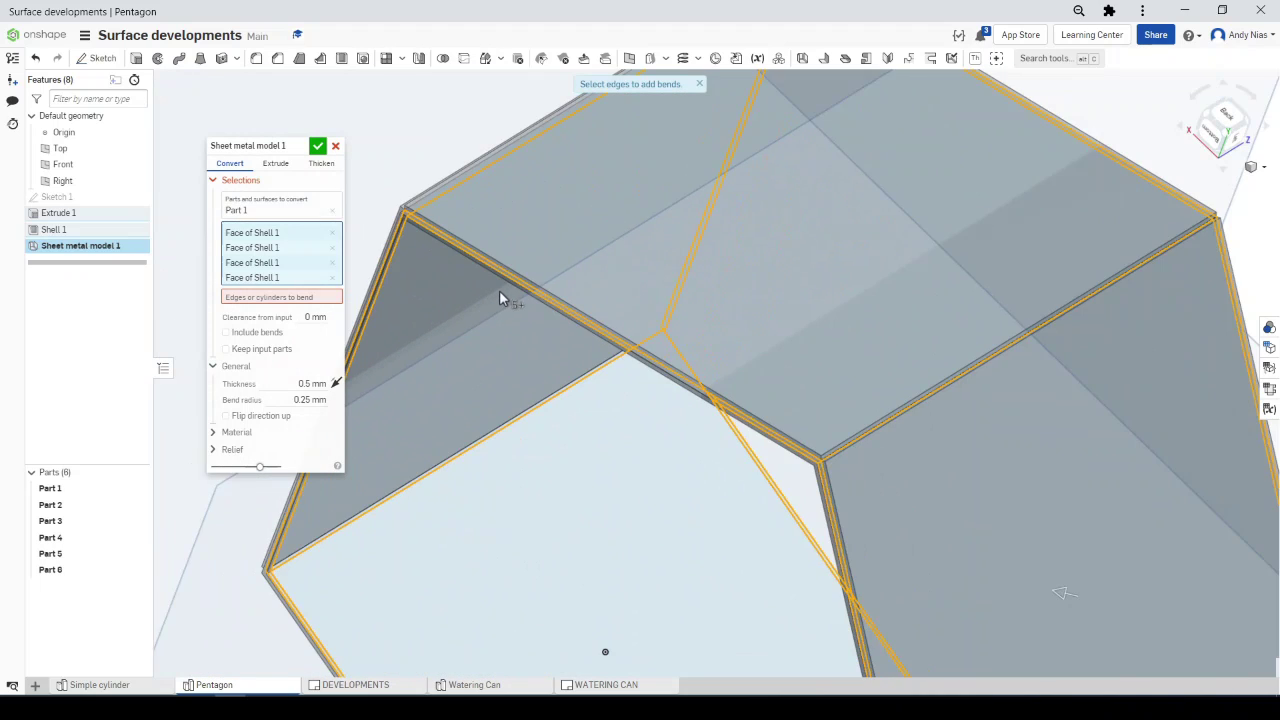
scroll(623, 240, "down", 5)
right_click_drag(670, 330, 560, 300)
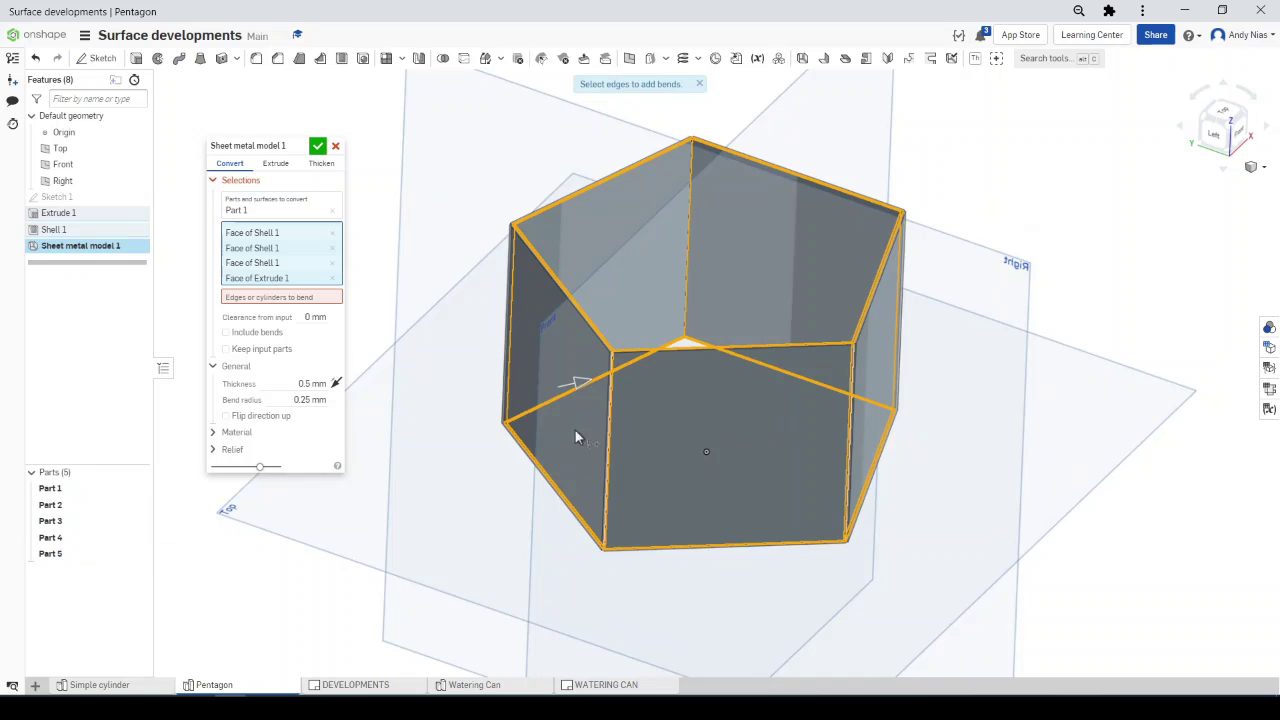
left_click(317, 148)
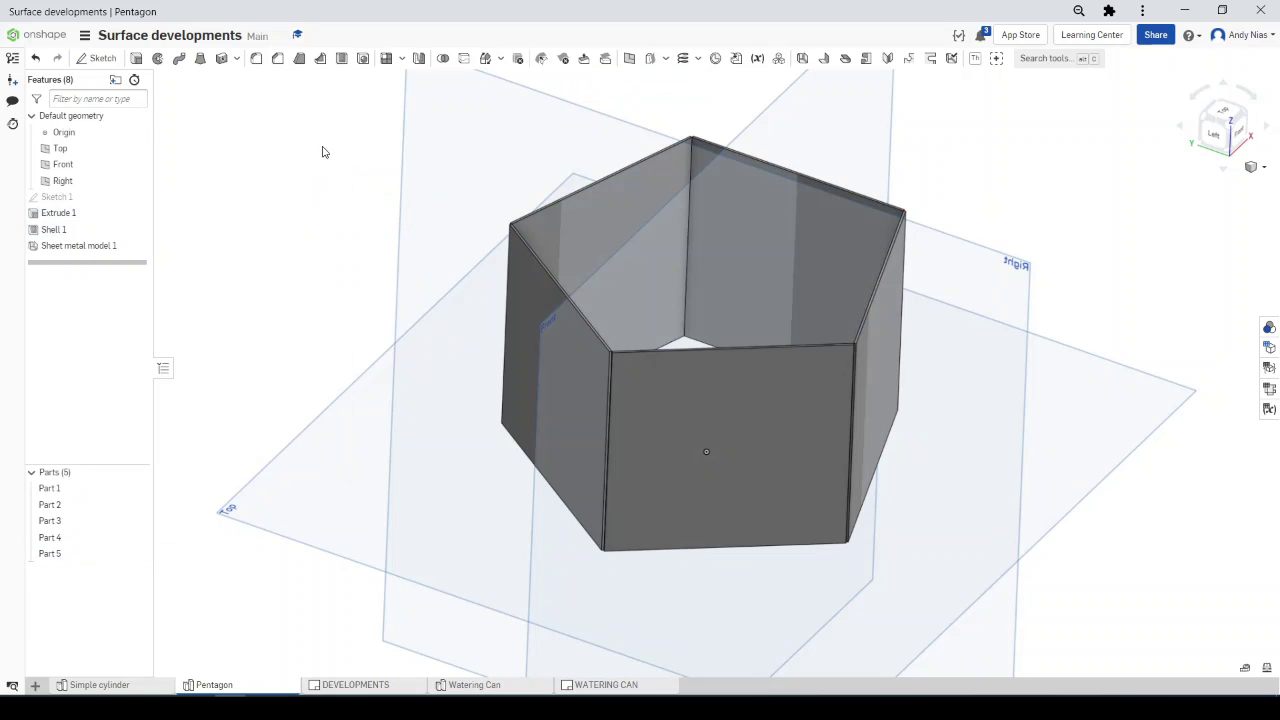
Fit the pentagon in view and reopen Sheet metal model 1 for editing
right_click_drag(708, 286, 623, 357)
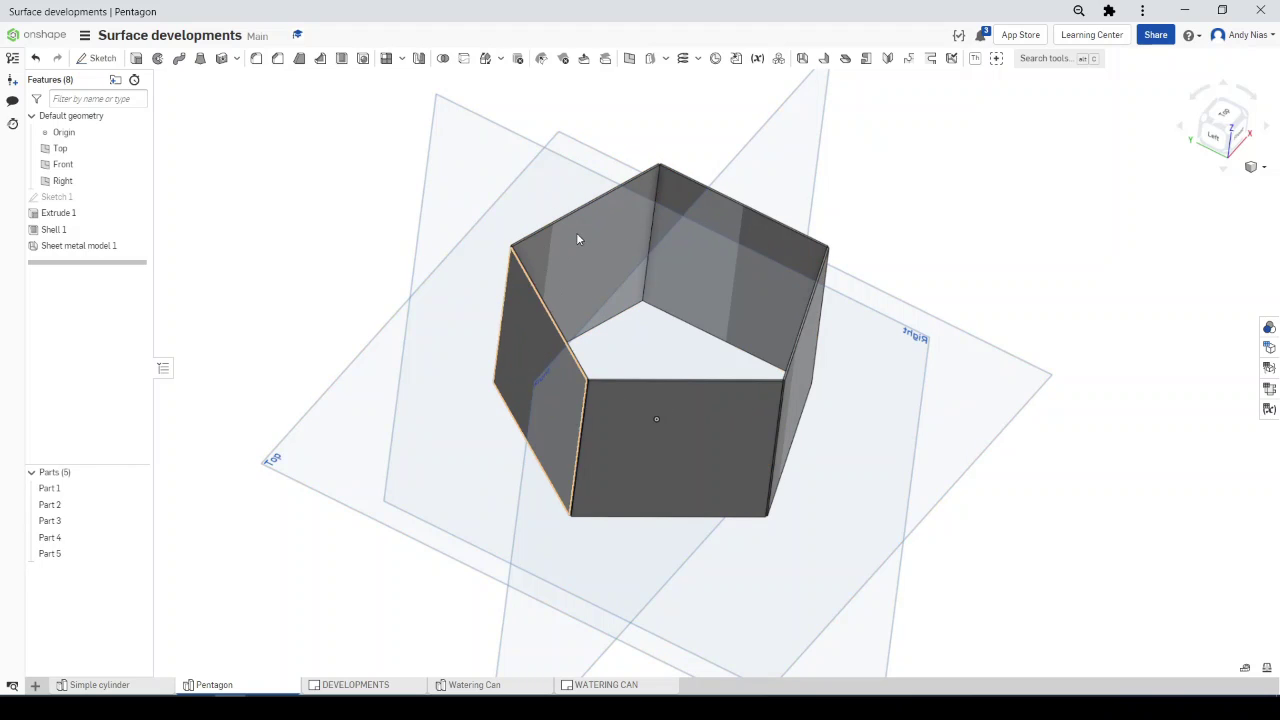
scroll(770, 410, "up", 10)
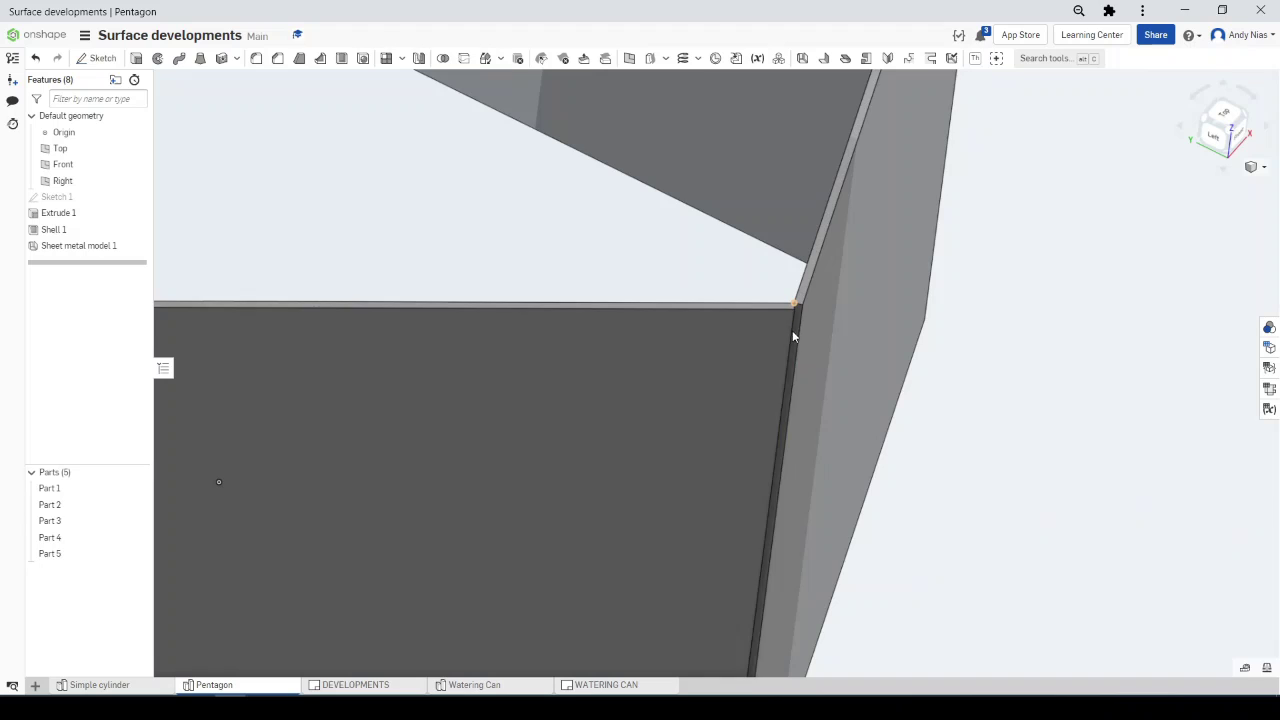
key("f")
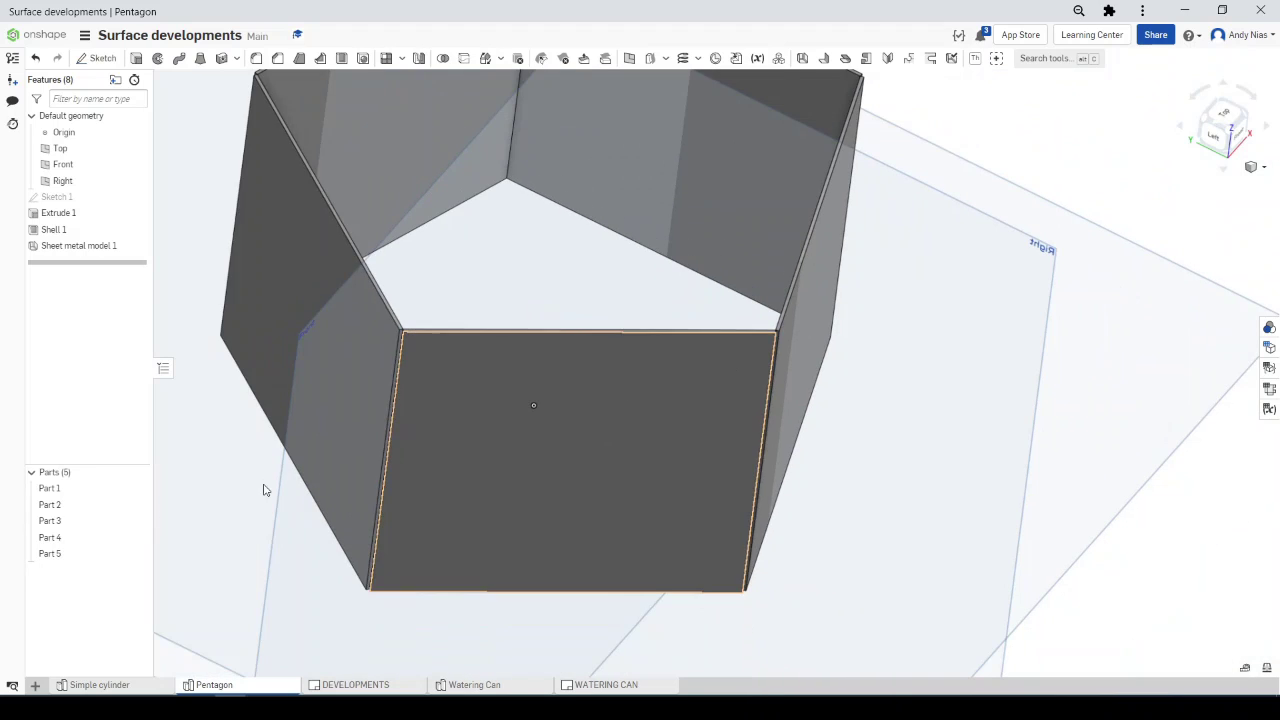
double_click(70, 246)
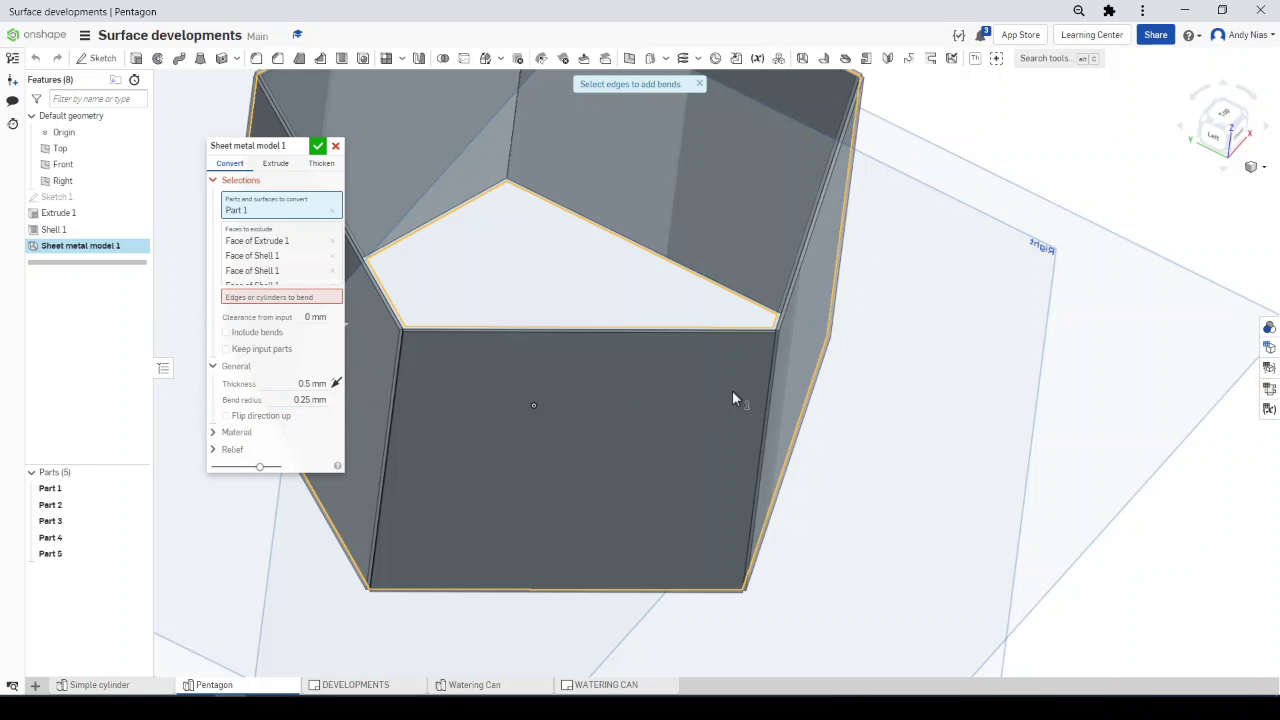
Mark three corner edges of the pentagon as bends
scroll(771, 348, "up", 3)
left_click(330, 297)
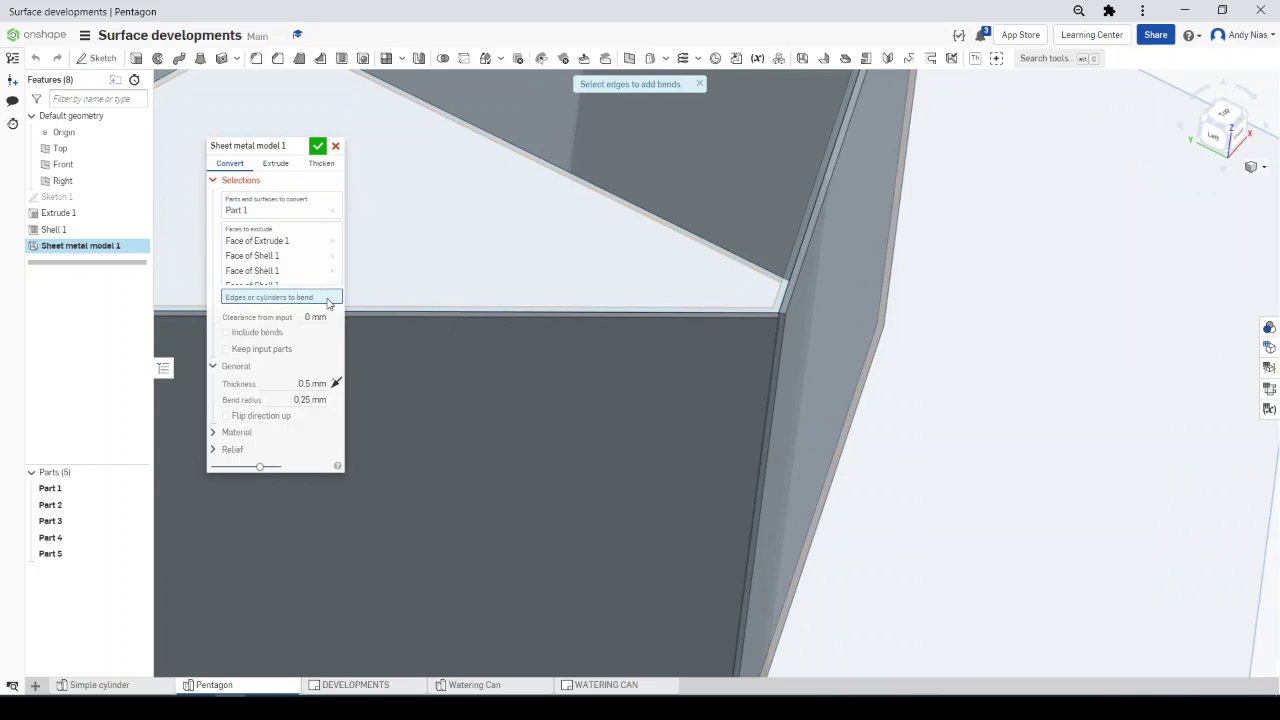
left_click(736, 316)
scroll(839, 477, "down", 3)
scroll(890, 345, "up", 5)
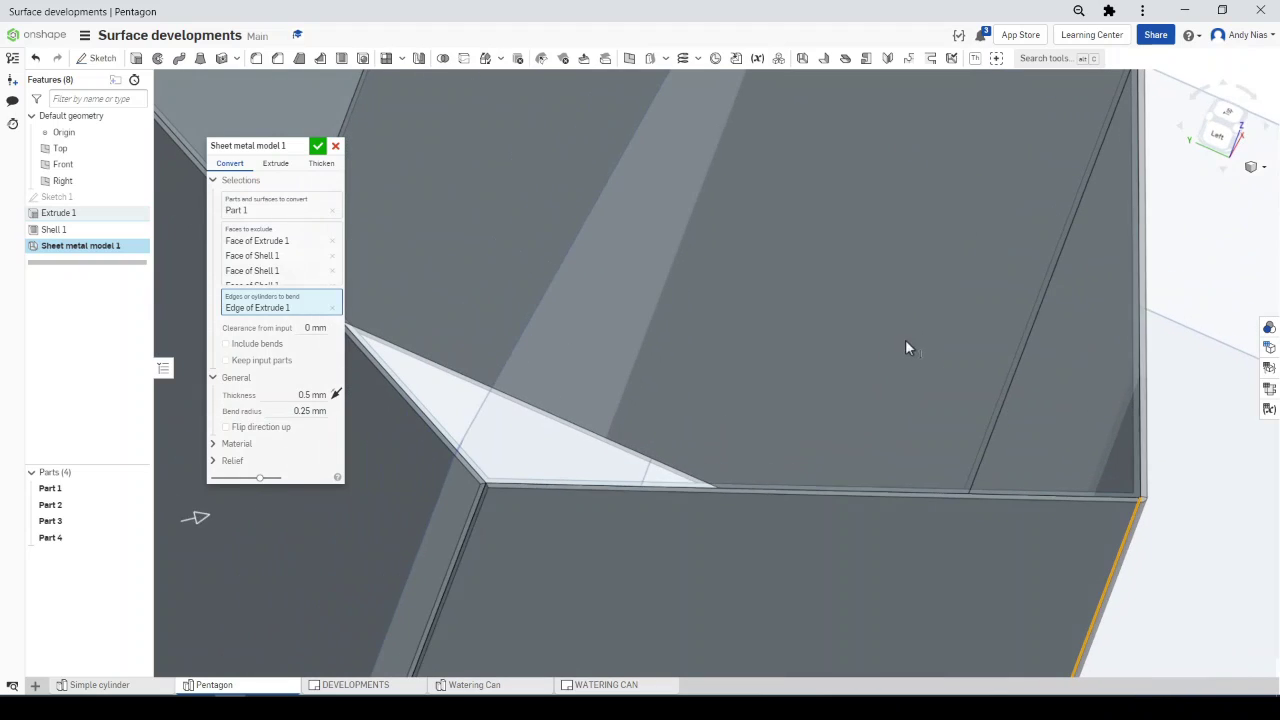
scroll(1076, 220, "up", 1)
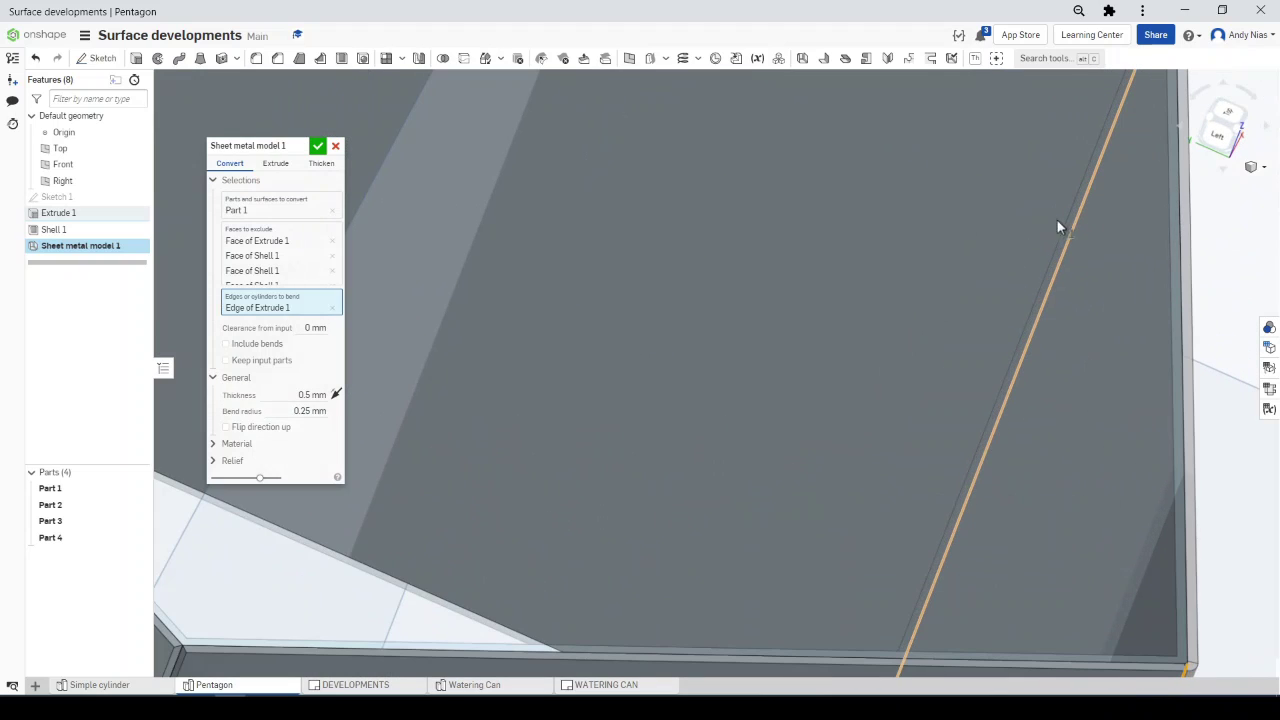
left_click(1057, 222)
scroll(1057, 225, "down", 5)
middle_click_drag(877, 265, 881, 417)
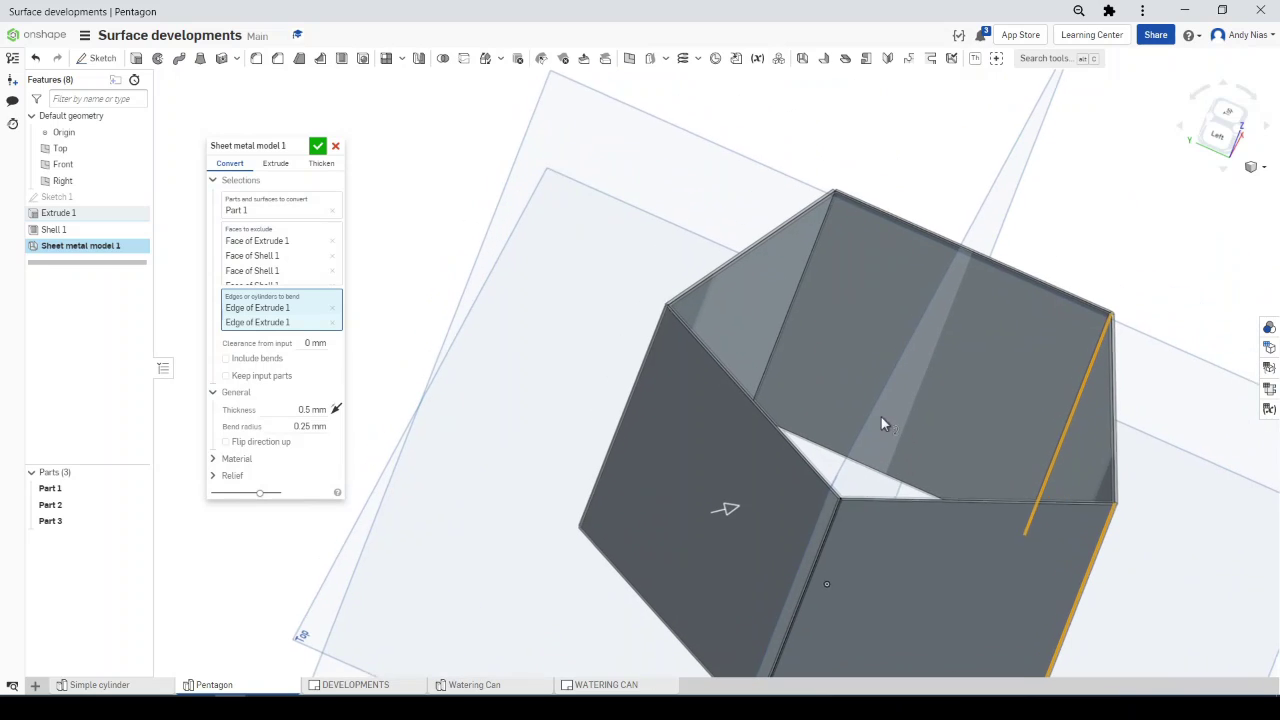
left_click(812, 258)
scroll(830, 220, "up", 8)
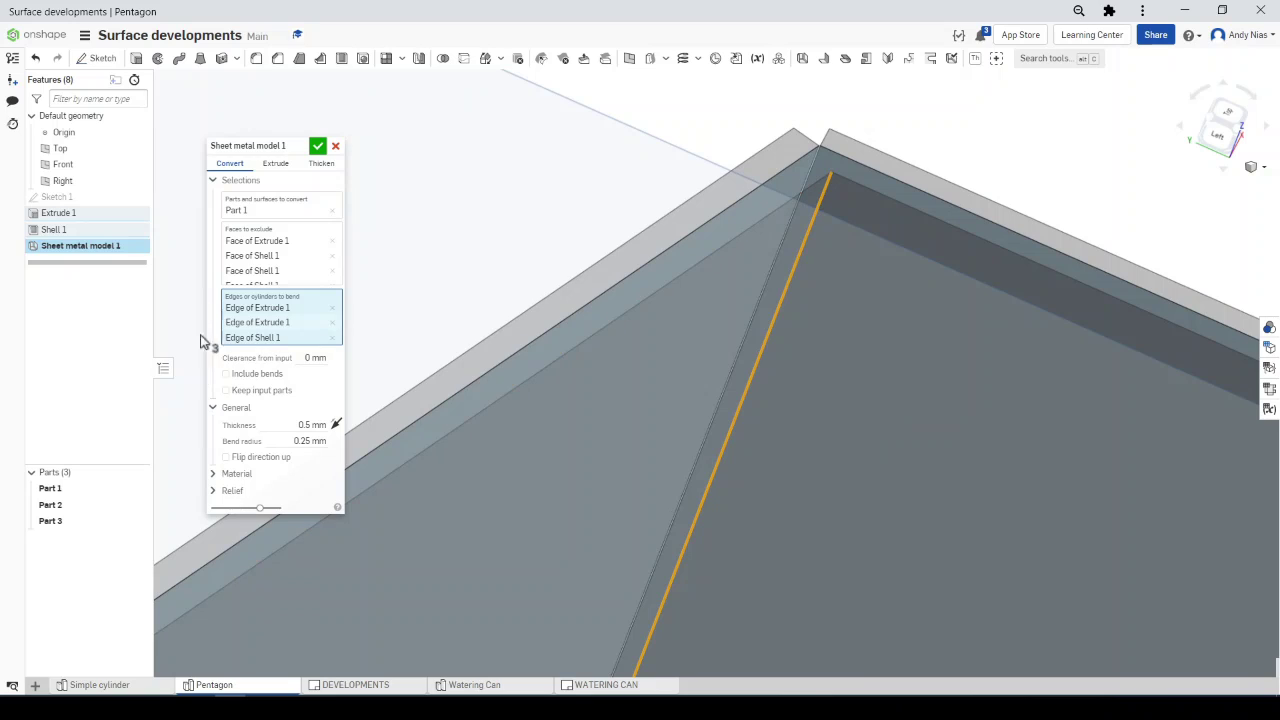
Remove the Shell 1 edge, add corner edges to total four bends, and commit
left_click(331, 339)
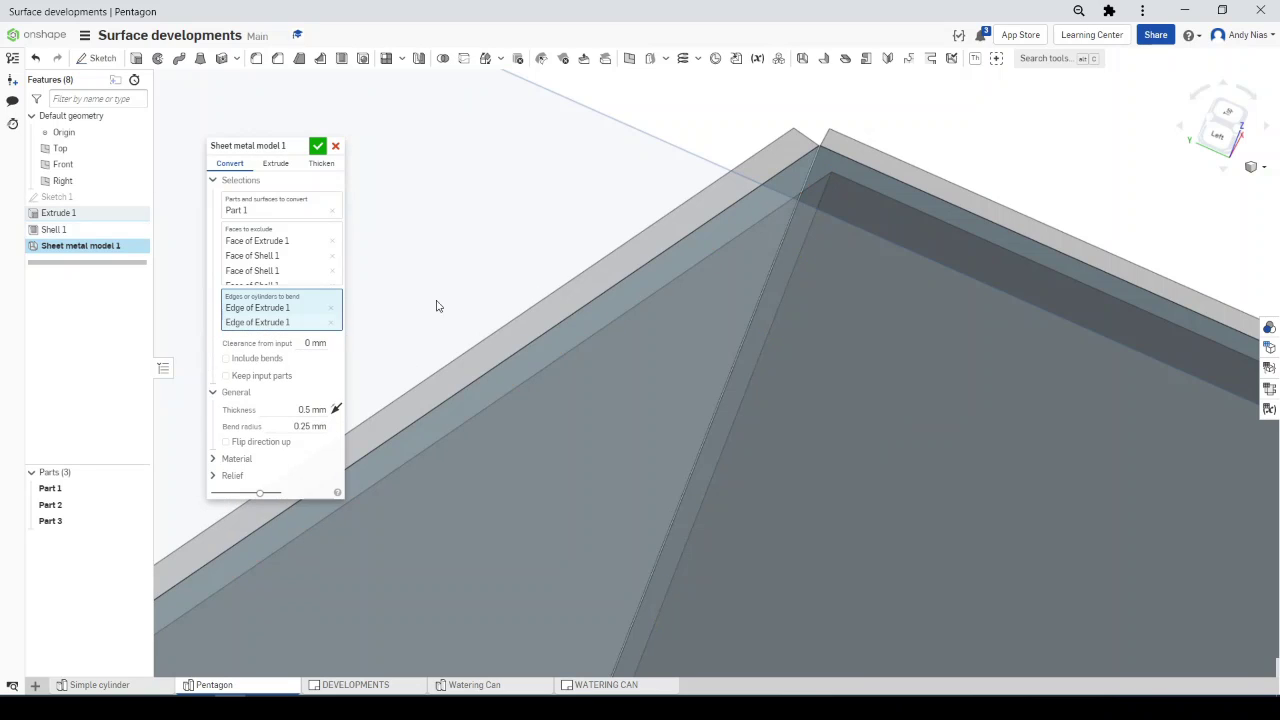
left_click(814, 164)
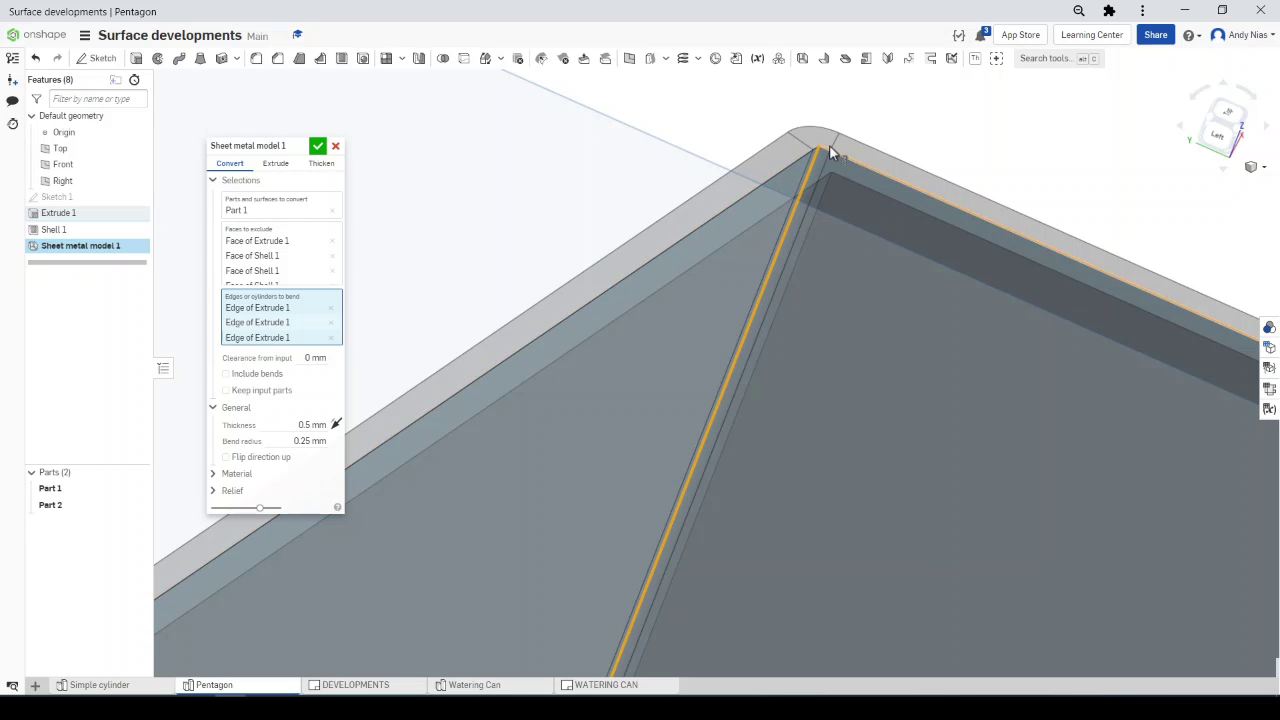
scroll(800, 152, "down", 10)
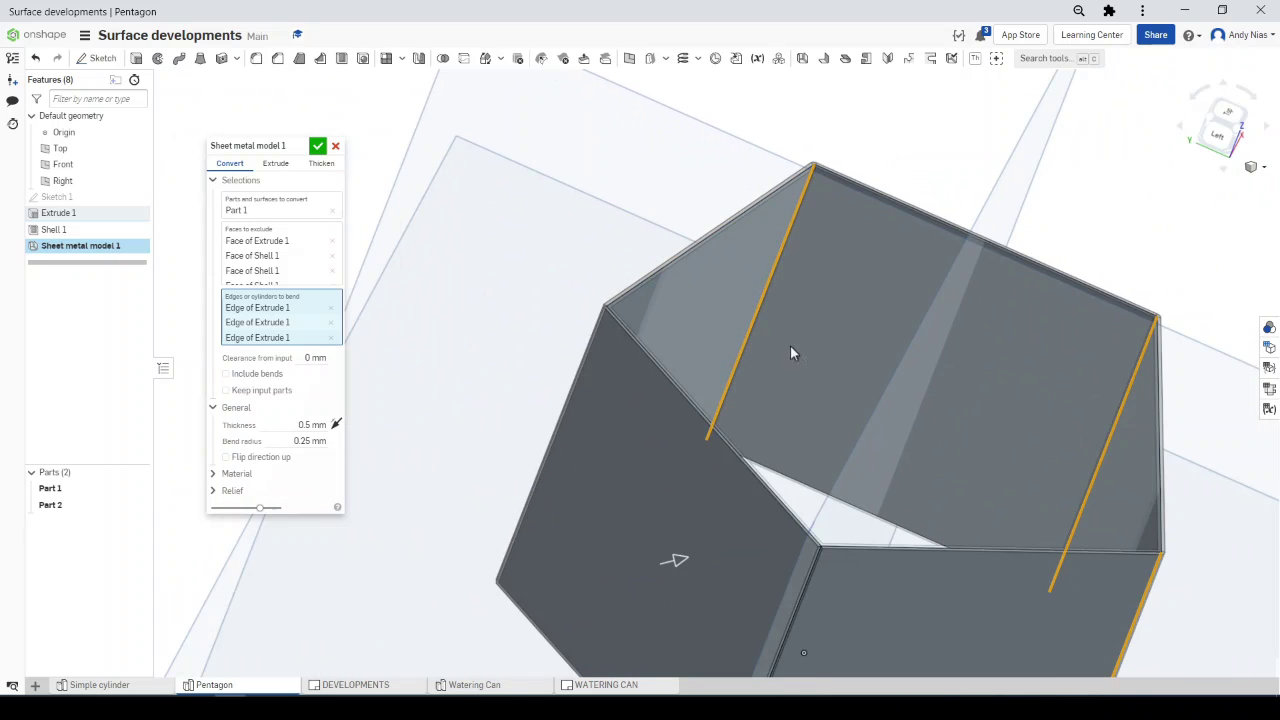
right_click_drag(816, 420, 464, 330)
scroll(361, 218, "up", 5)
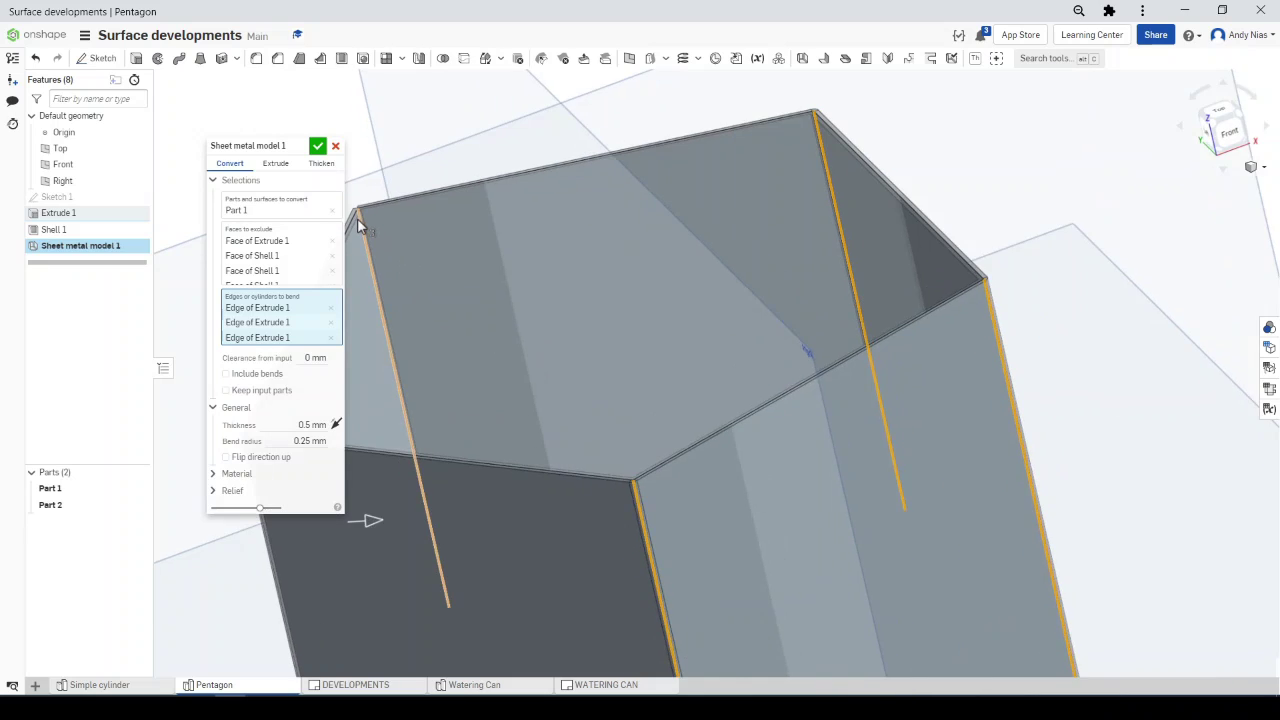
scroll(362, 212, "up", 2)
left_click(365, 207)
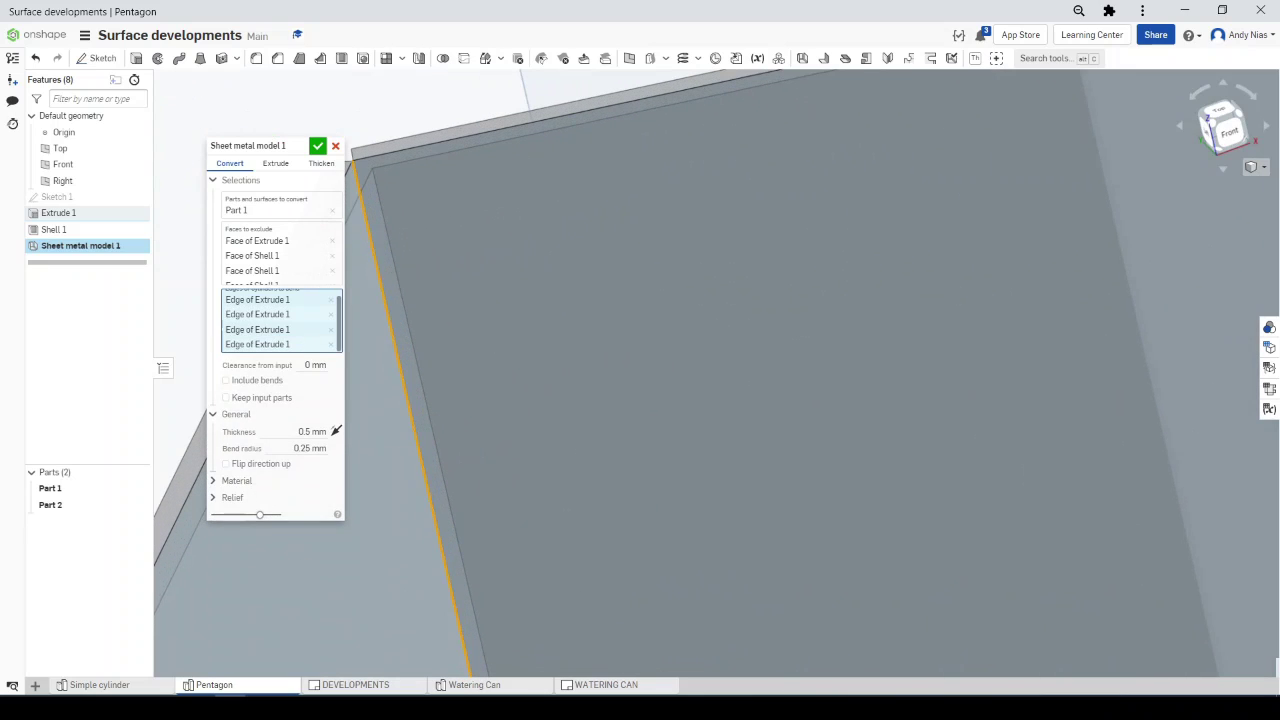
scroll(426, 257, "down", 5)
right_click_drag(426, 257, 532, 478)
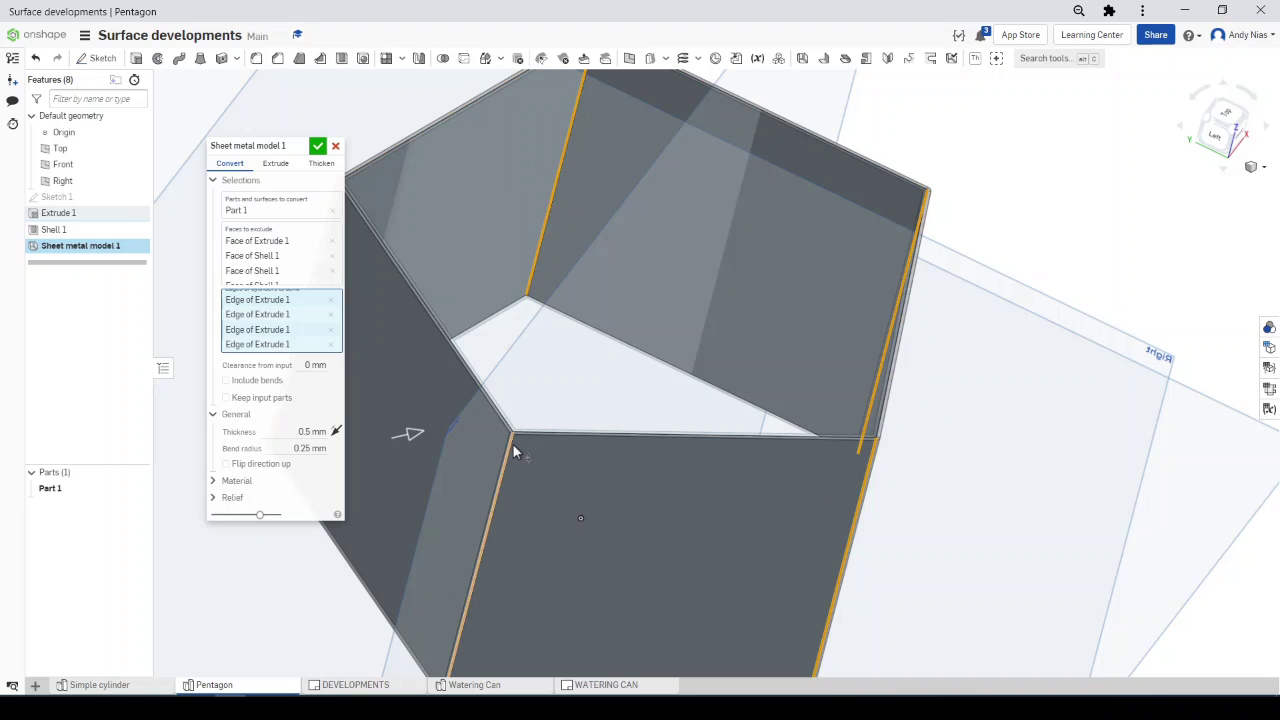
left_click(317, 146)
Inspect the pentagon's bend table and flat pattern showing four 72° bends, then close it
right_click_drag(466, 277, 400, 228)
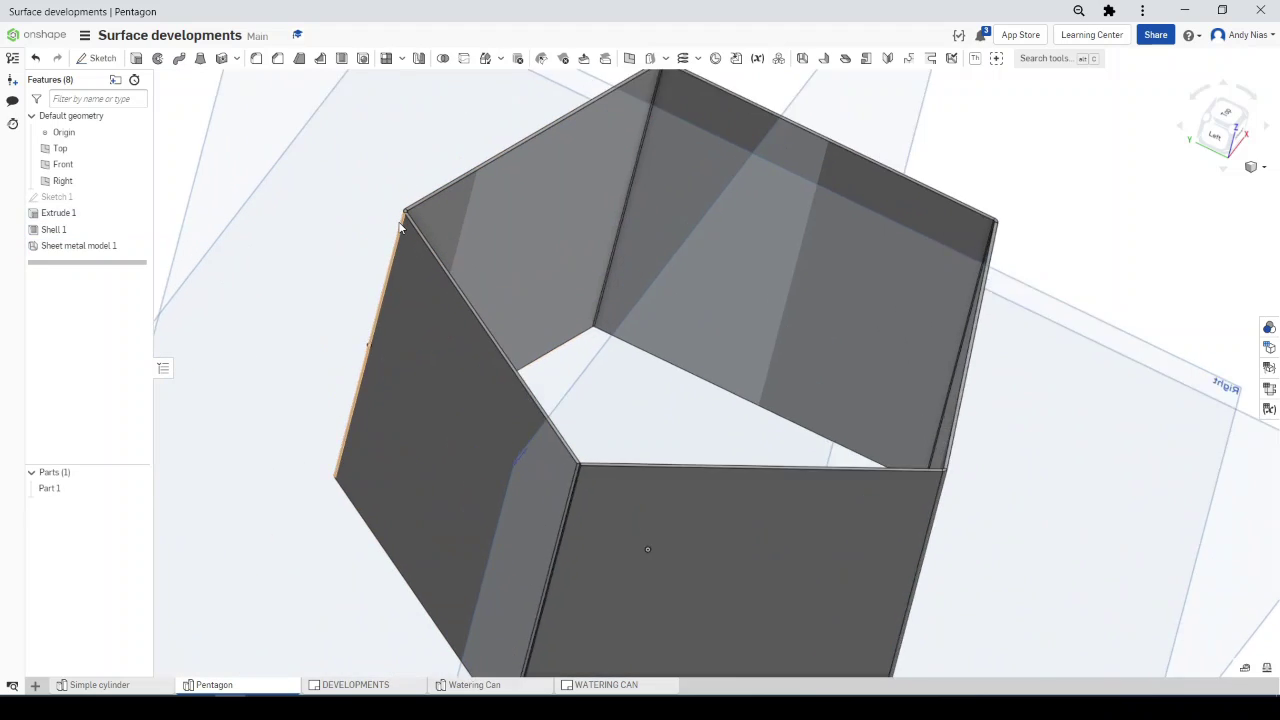
scroll(400, 228, "up", 3)
scroll(400, 215, "up", 3)
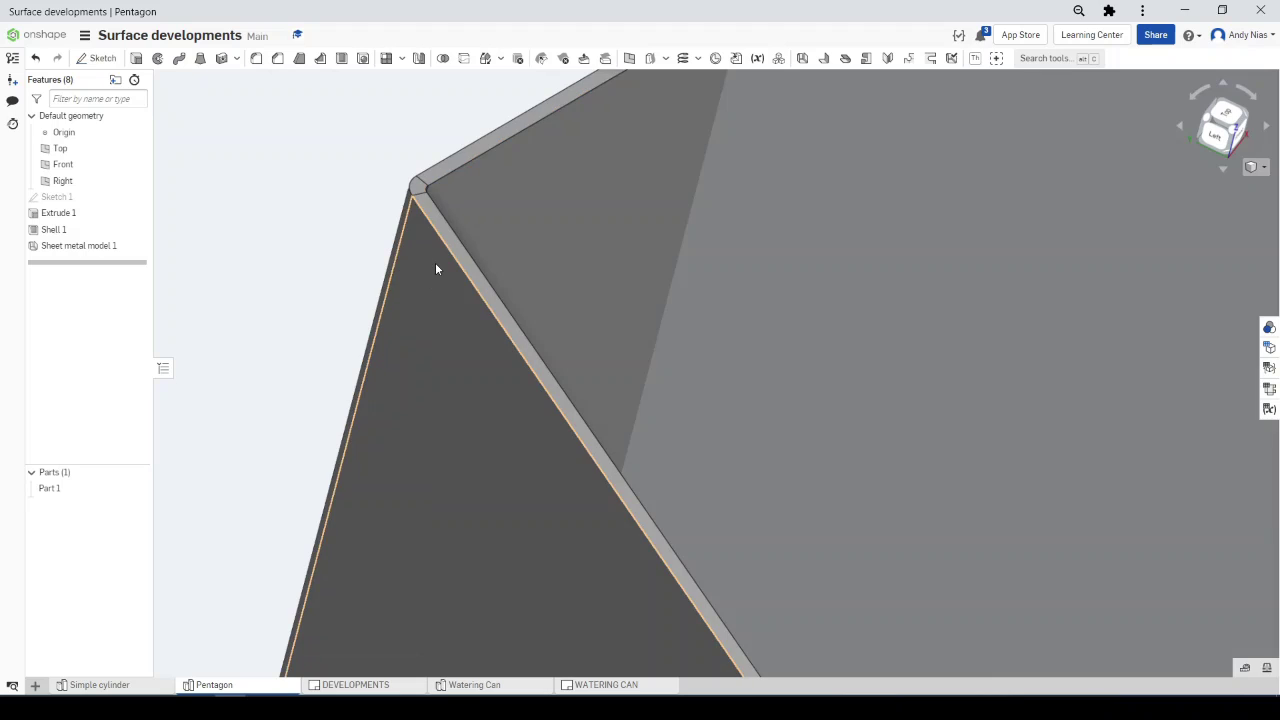
scroll(435, 262, "down", 5)
key("f")
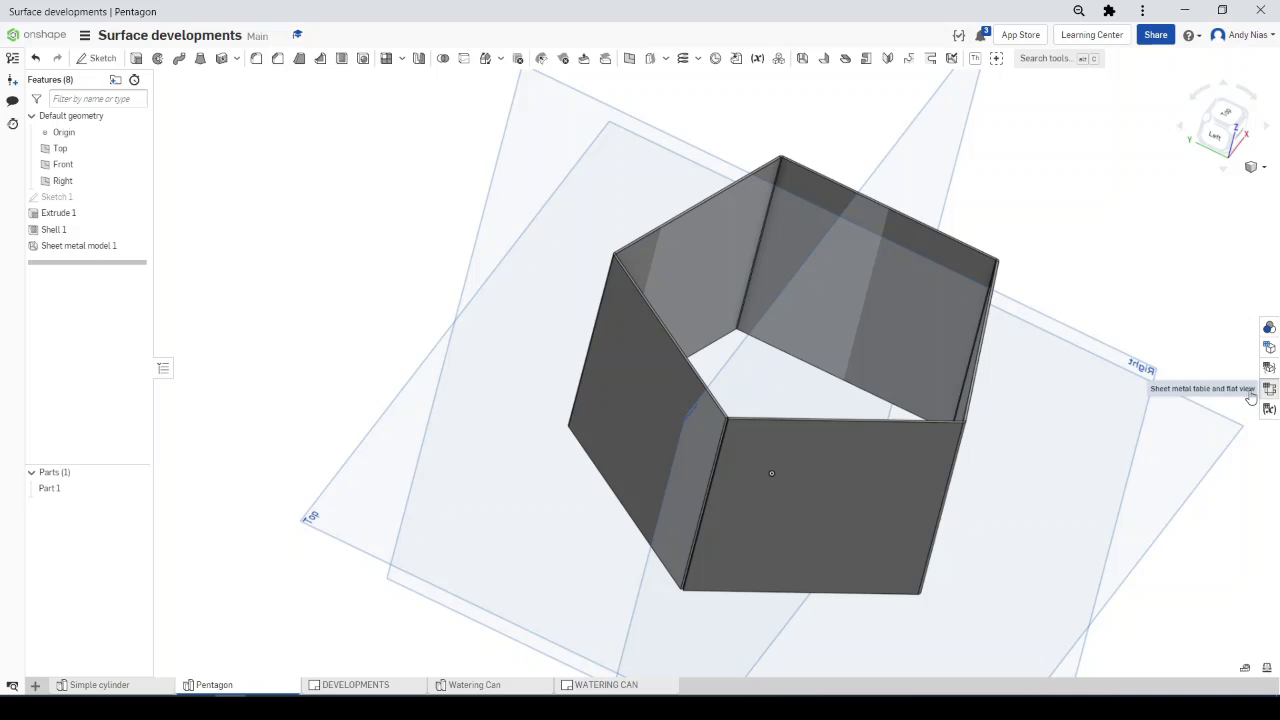
left_click(1270, 390)
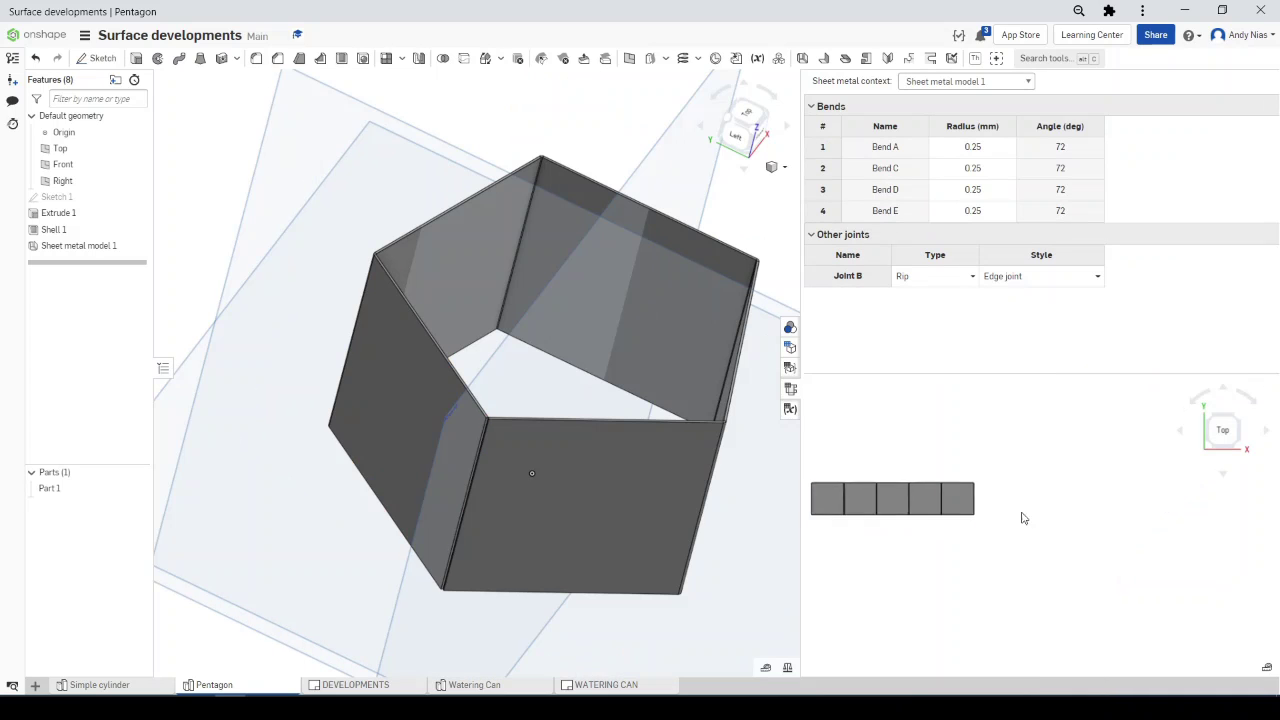
scroll(1047, 506, "down", 3)
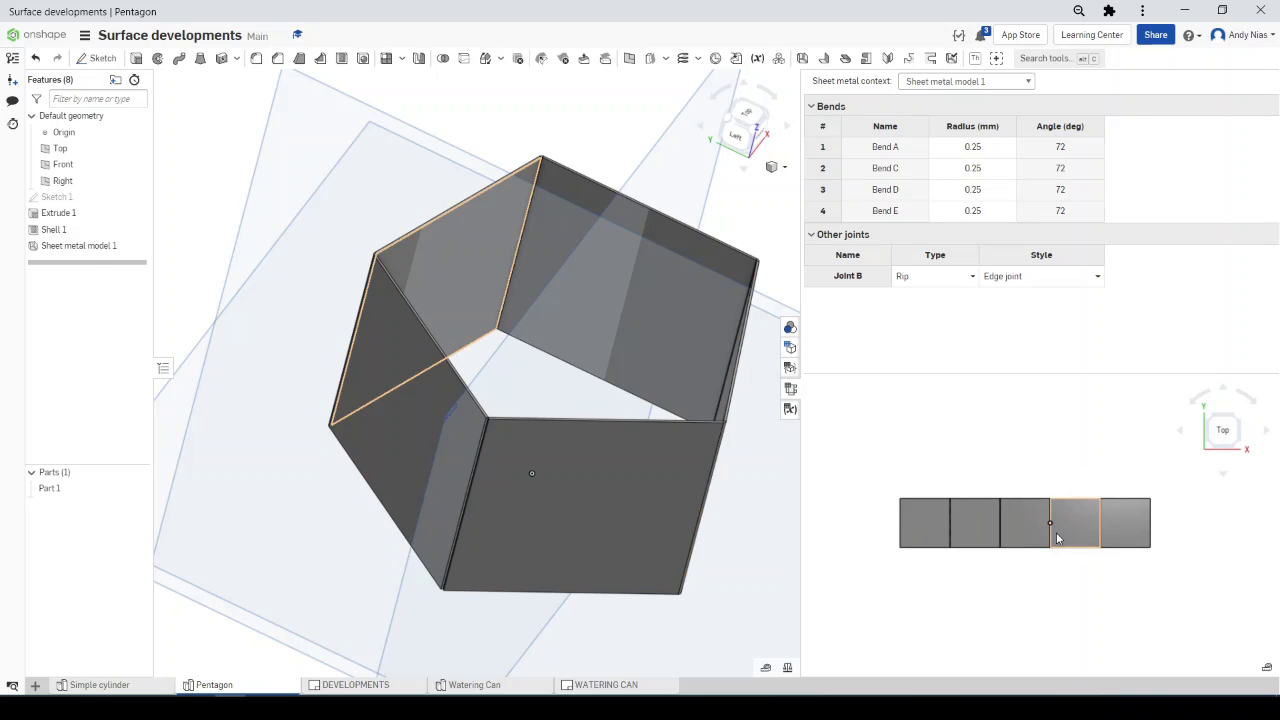
left_click(790, 389)
Place the Pentagon Part 1 flat pattern on the DEVELOPMENTS sheet at 1:2, below centre
left_click(398, 687)
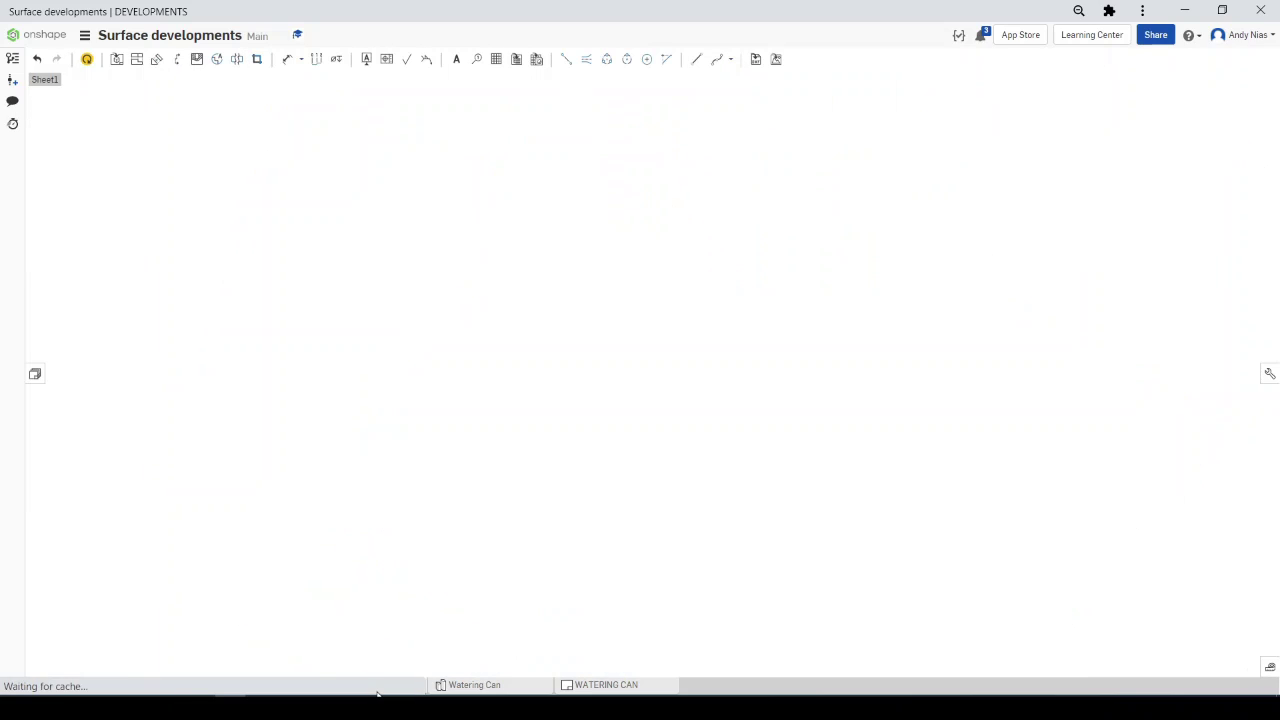
left_click(110, 64)
left_click(68, 100)
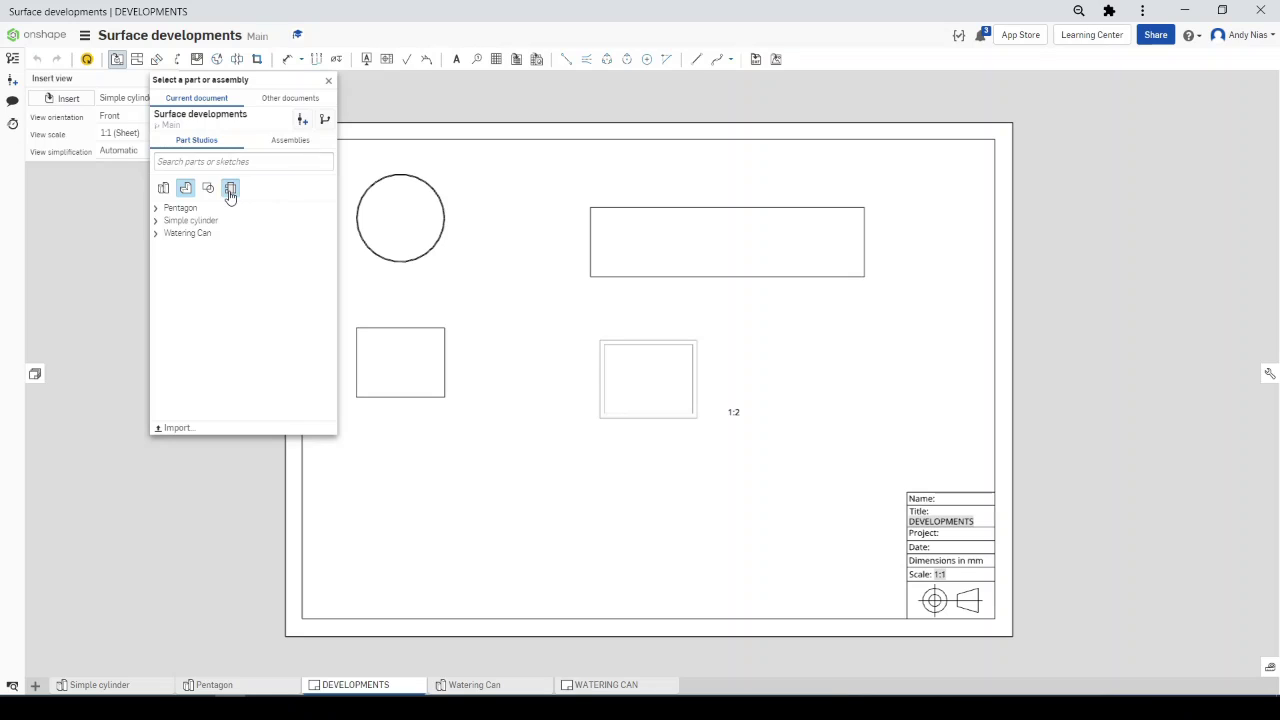
left_click(157, 210)
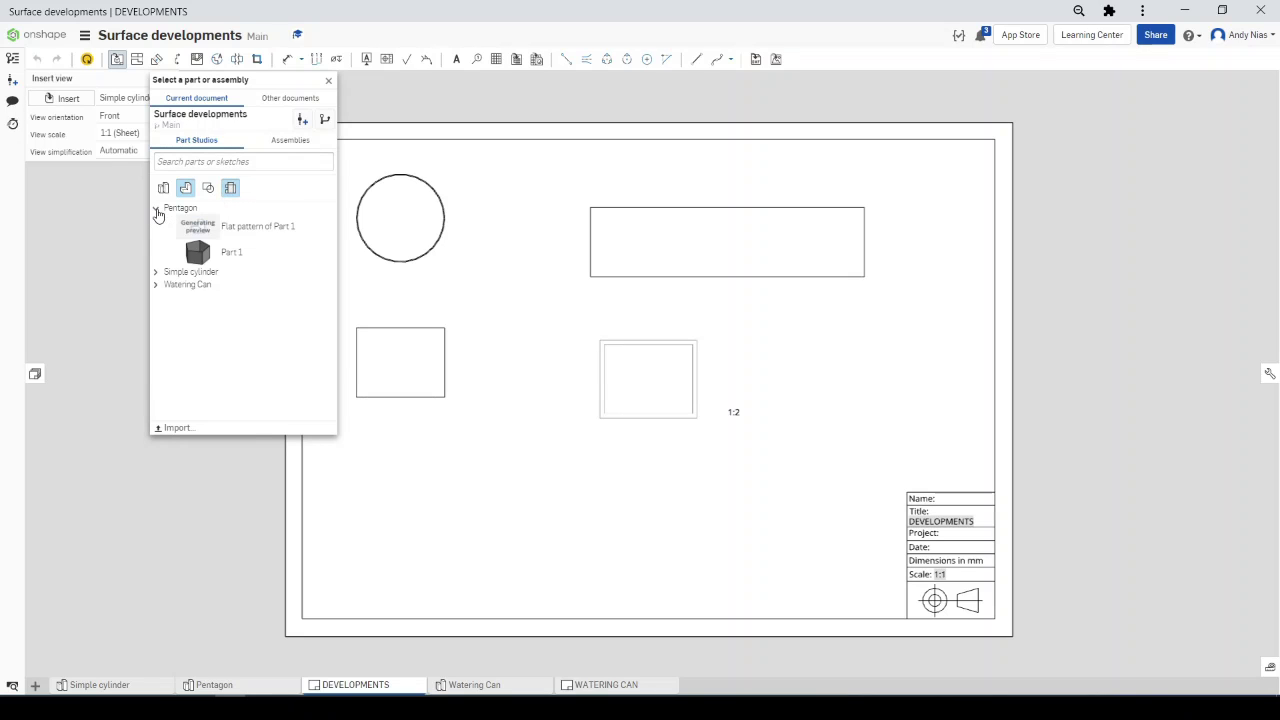
left_click(244, 225)
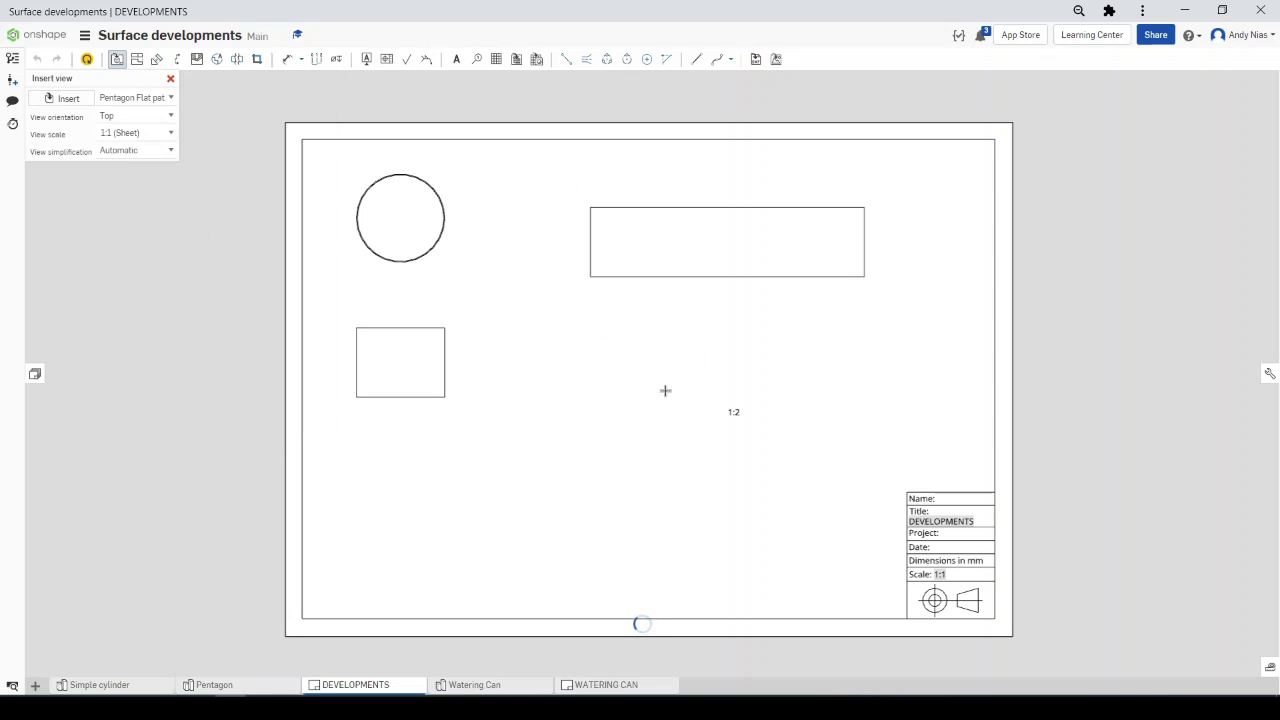
left_click(172, 140)
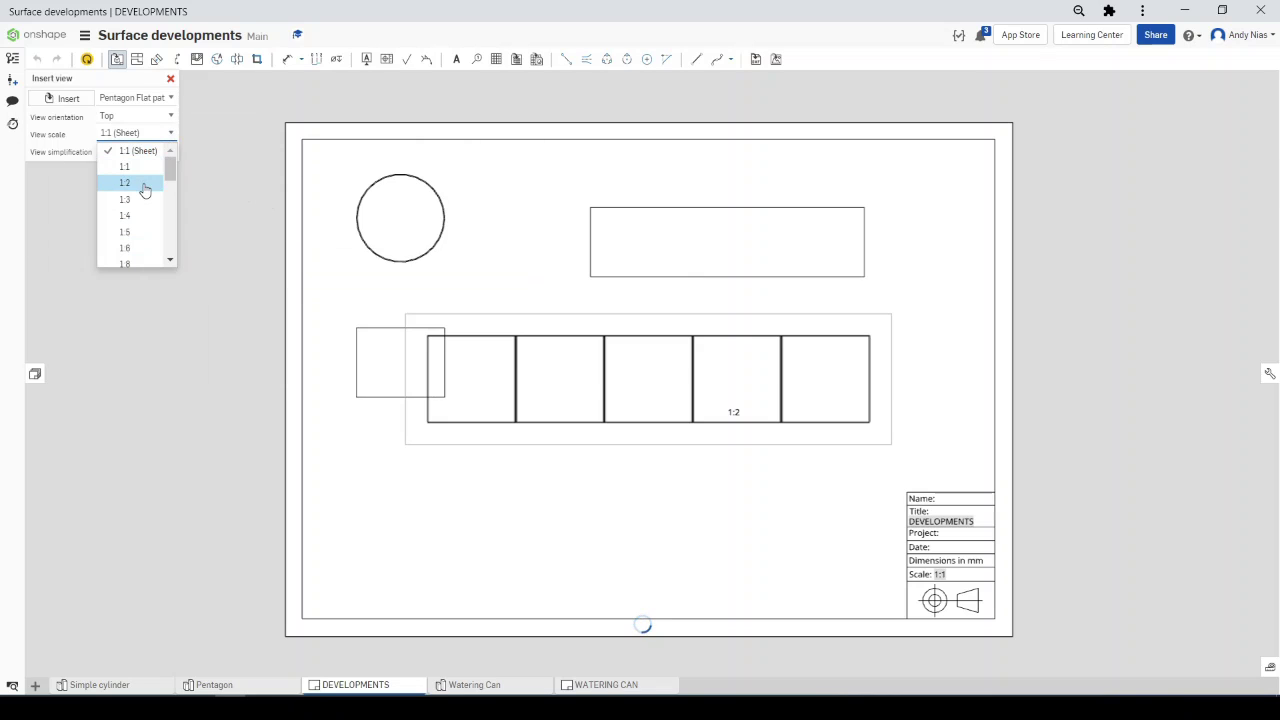
left_click(151, 185)
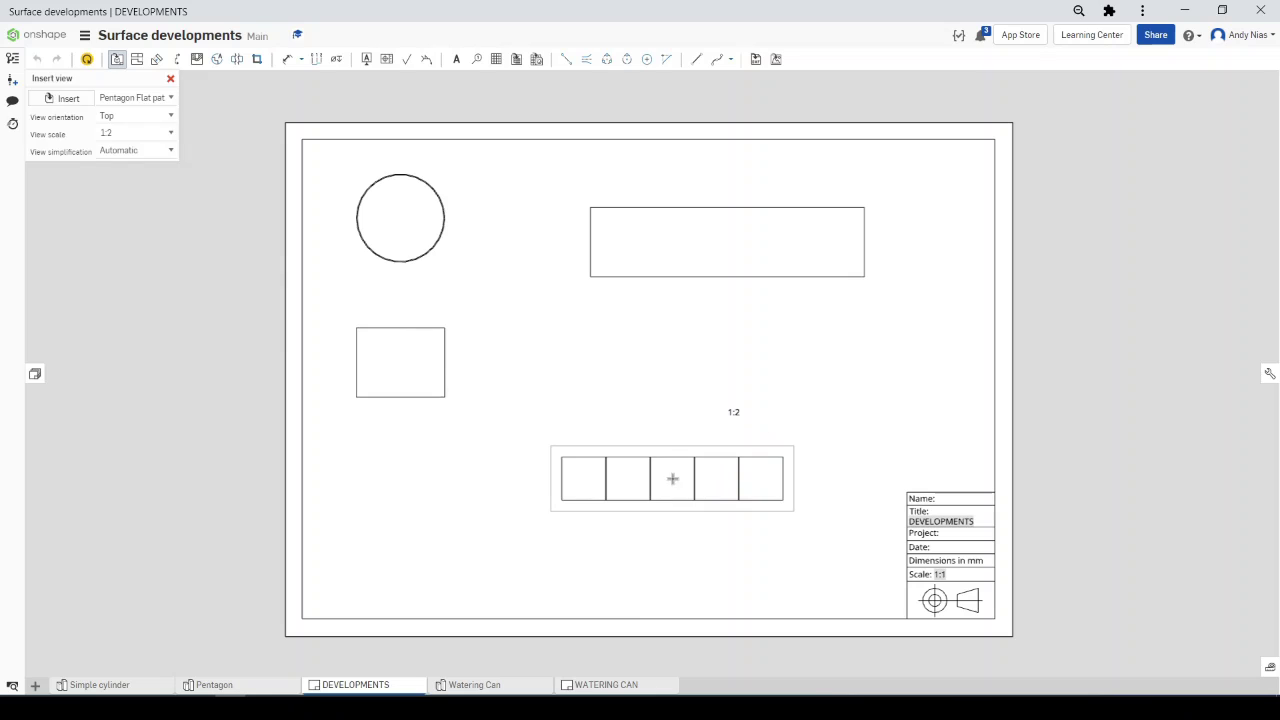
left_click(673, 478)
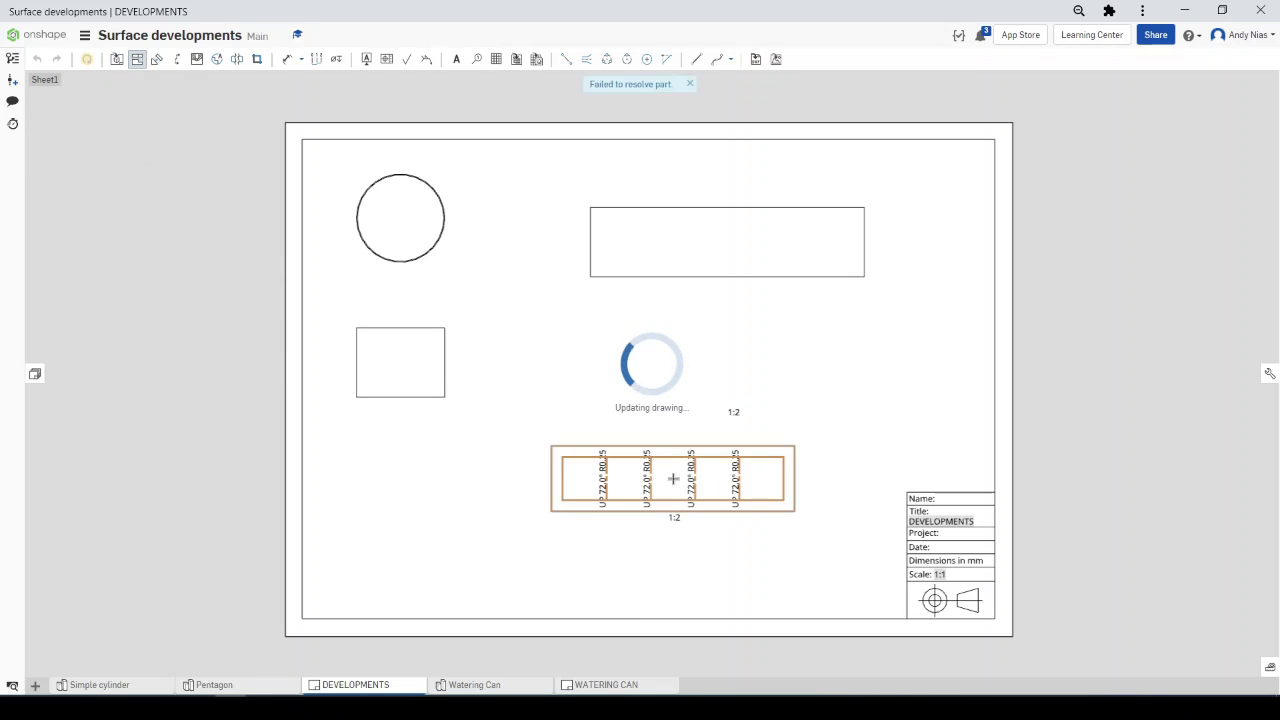
Hide the bend notes on the pentagon flat-pattern view so only its bend lines remain
scroll(673, 478, "up", 5)
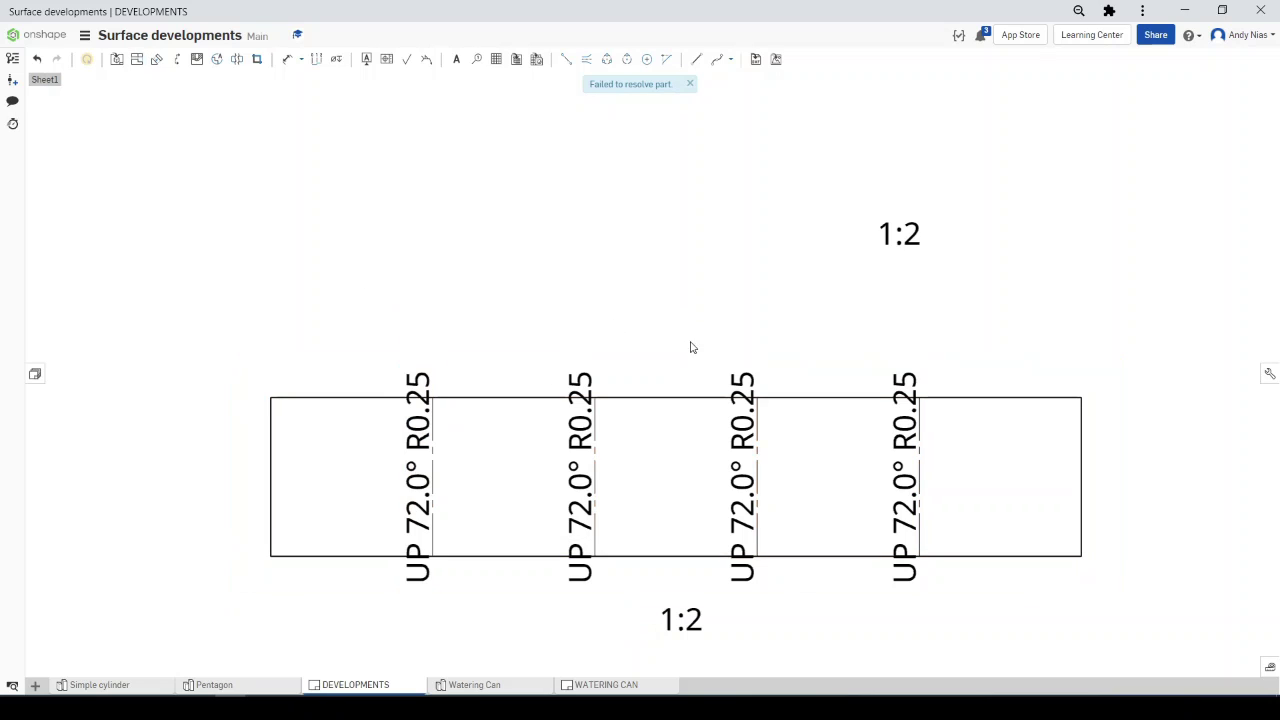
scroll(691, 449, "up", 3)
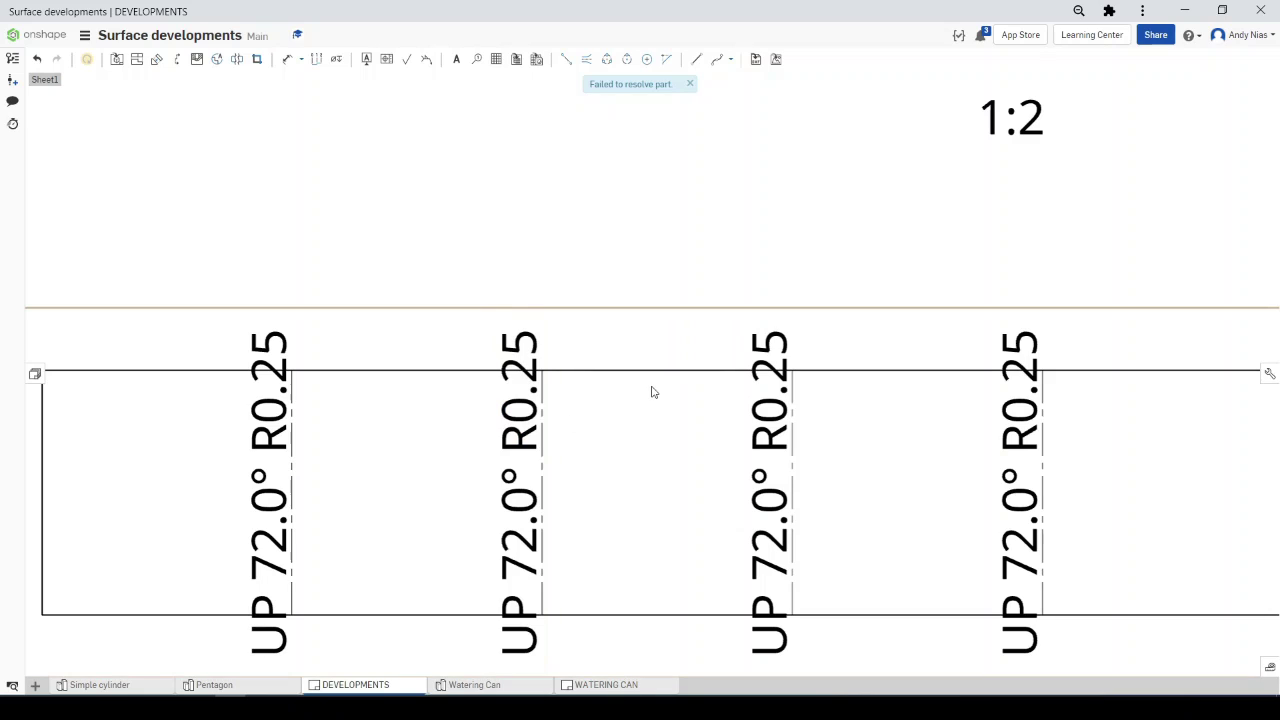
scroll(676, 330, "down", 3)
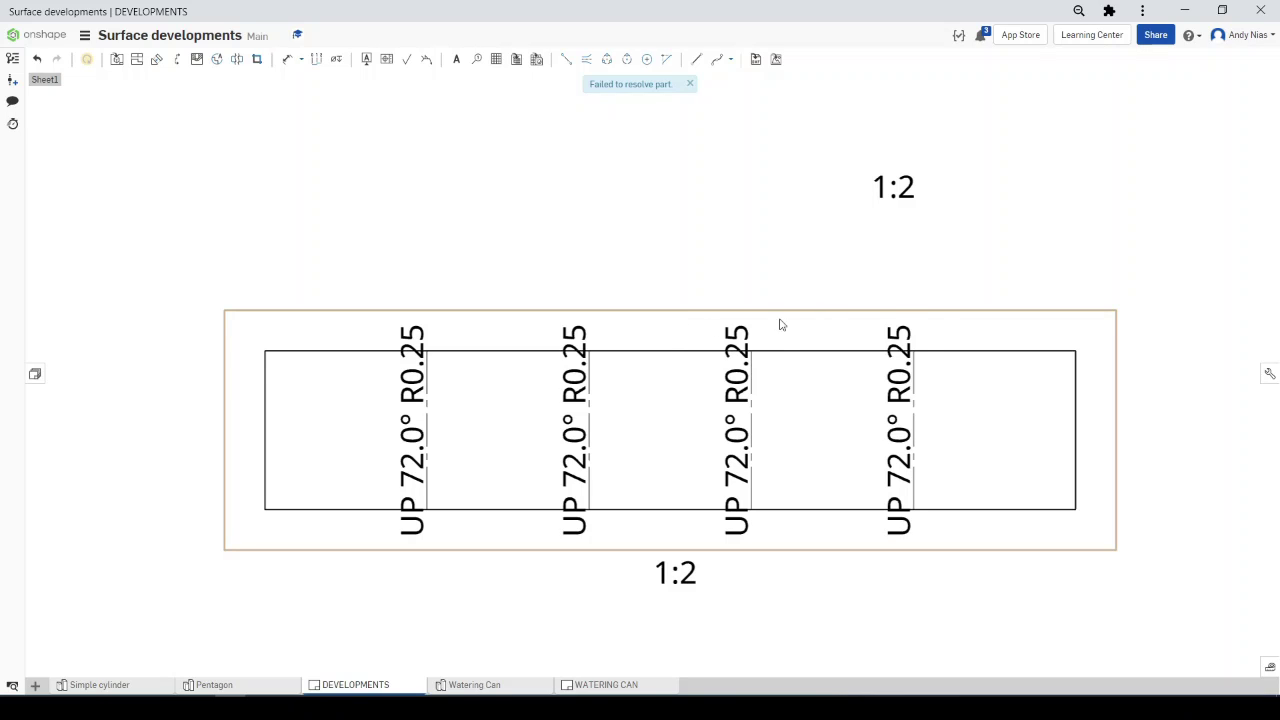
scroll(997, 271, "down", 2)
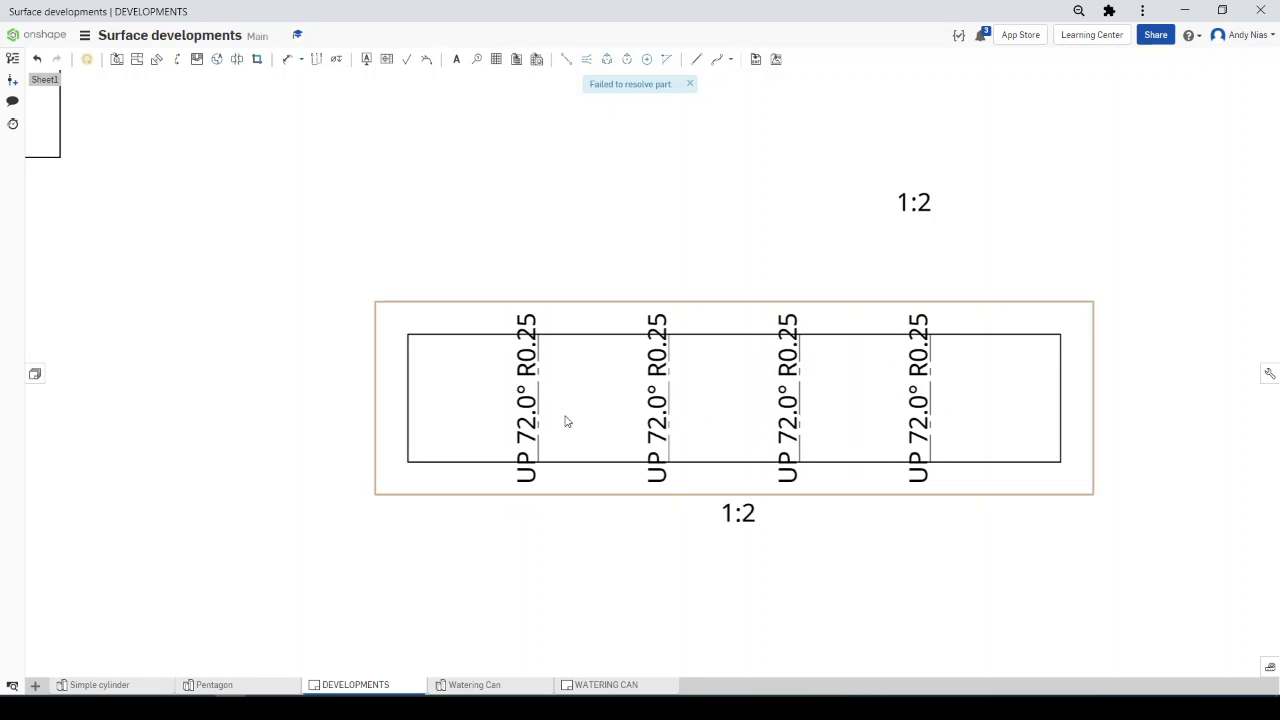
right_click(597, 327)
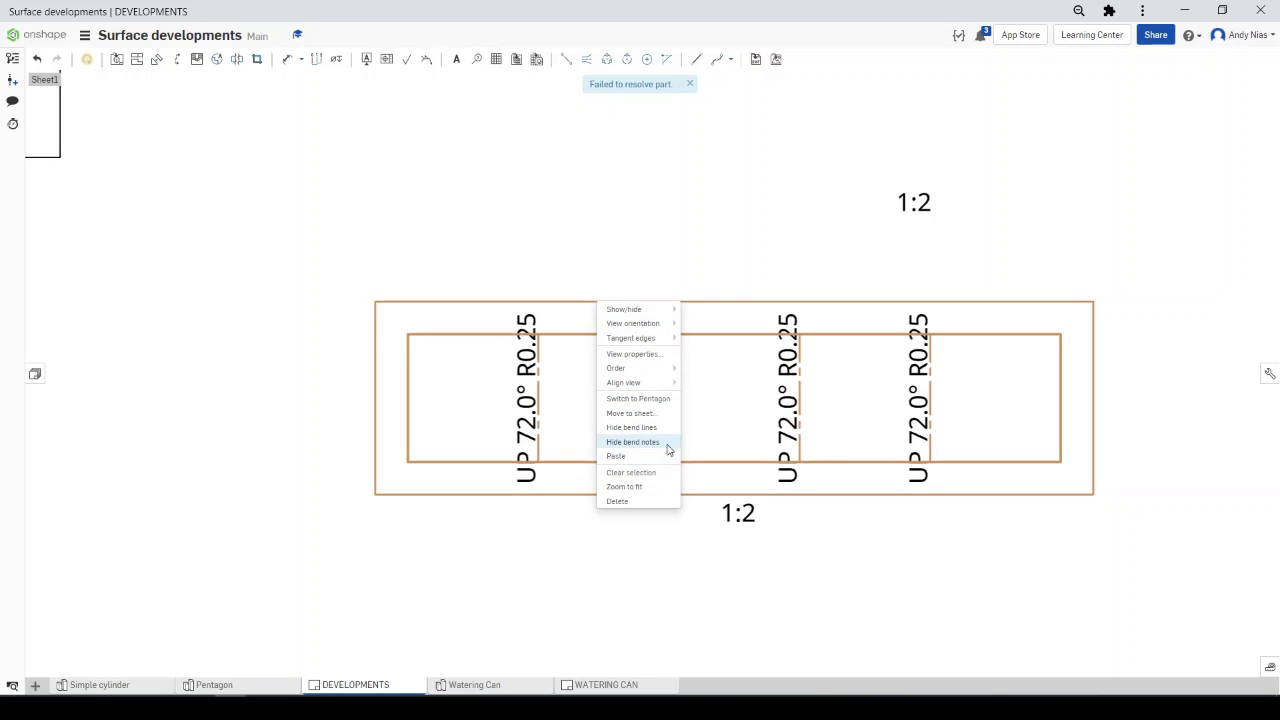
left_click(668, 446)
scroll(584, 519, "down", 2)
left_click(589, 361)
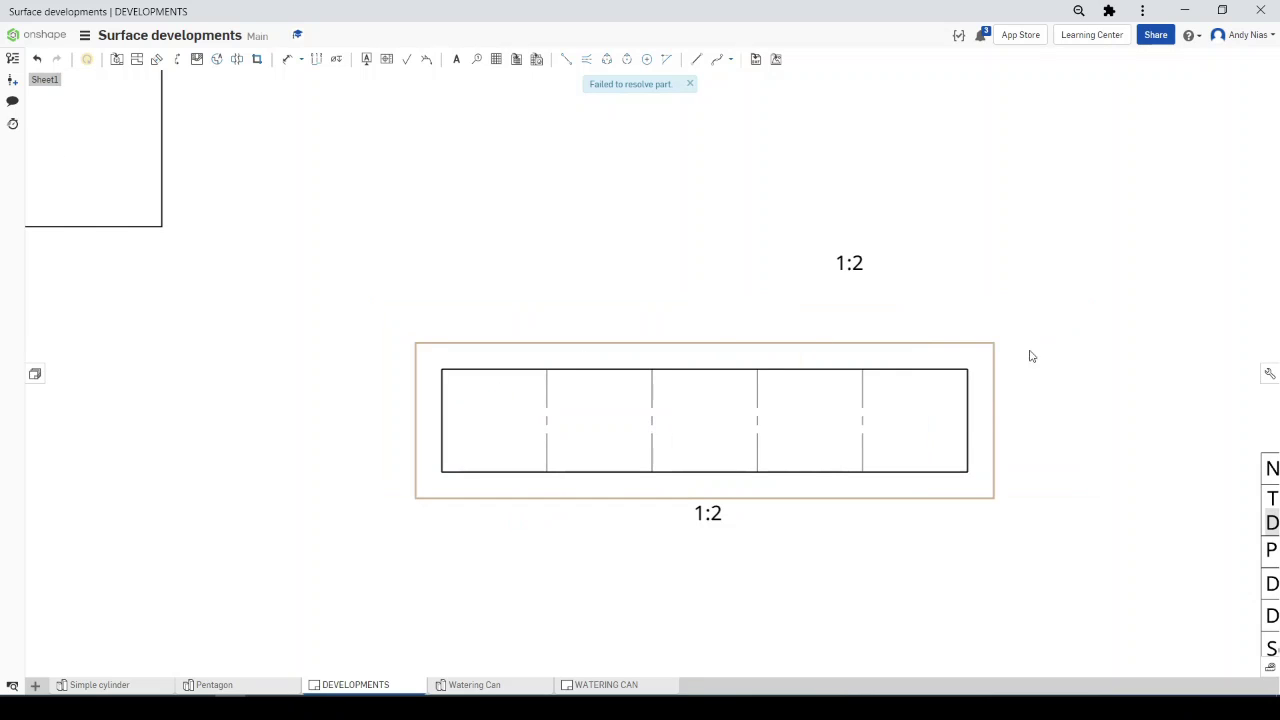
scroll(848, 516, "down", 1)
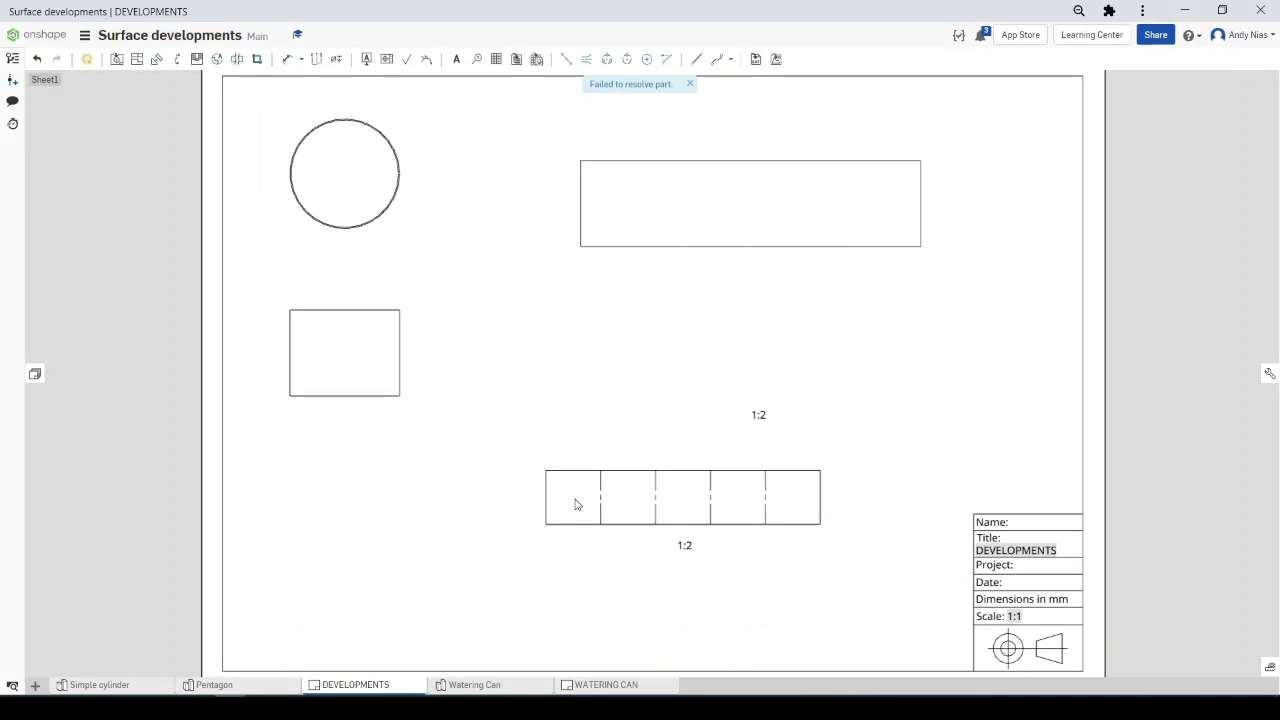
left_click(575, 505)
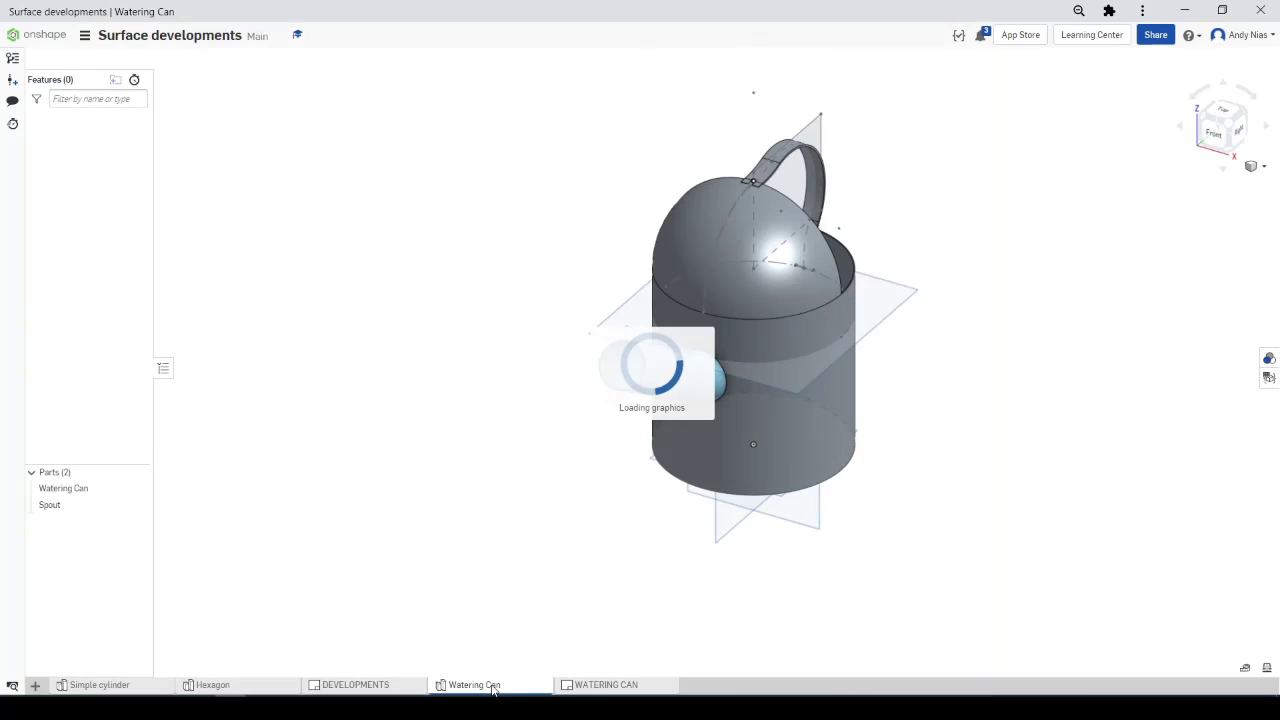
mouse_move(626, 557)
right_mouse_down()
mouse_move(600, 531)
mouse_move(554, 546)
mouse_move(605, 567)
right_mouse_up()
right_click_drag(730, 362, 572, 462)
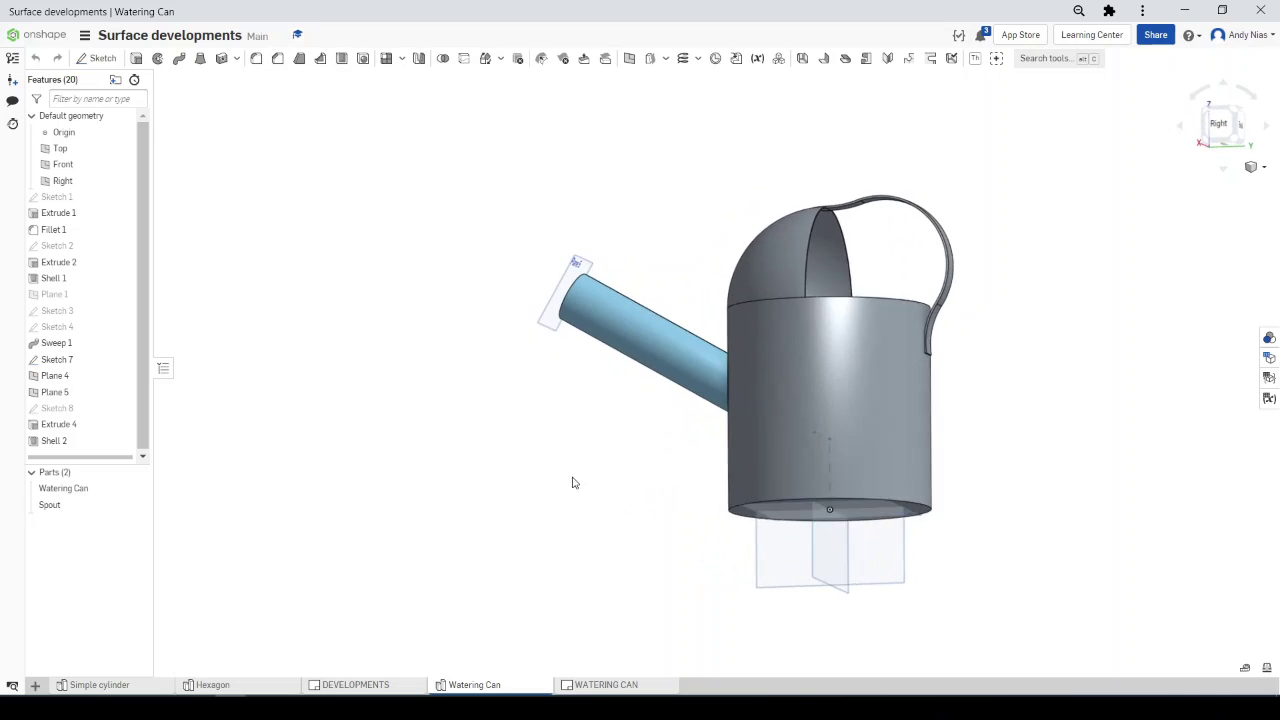
right_click_drag(573, 483, 594, 400)
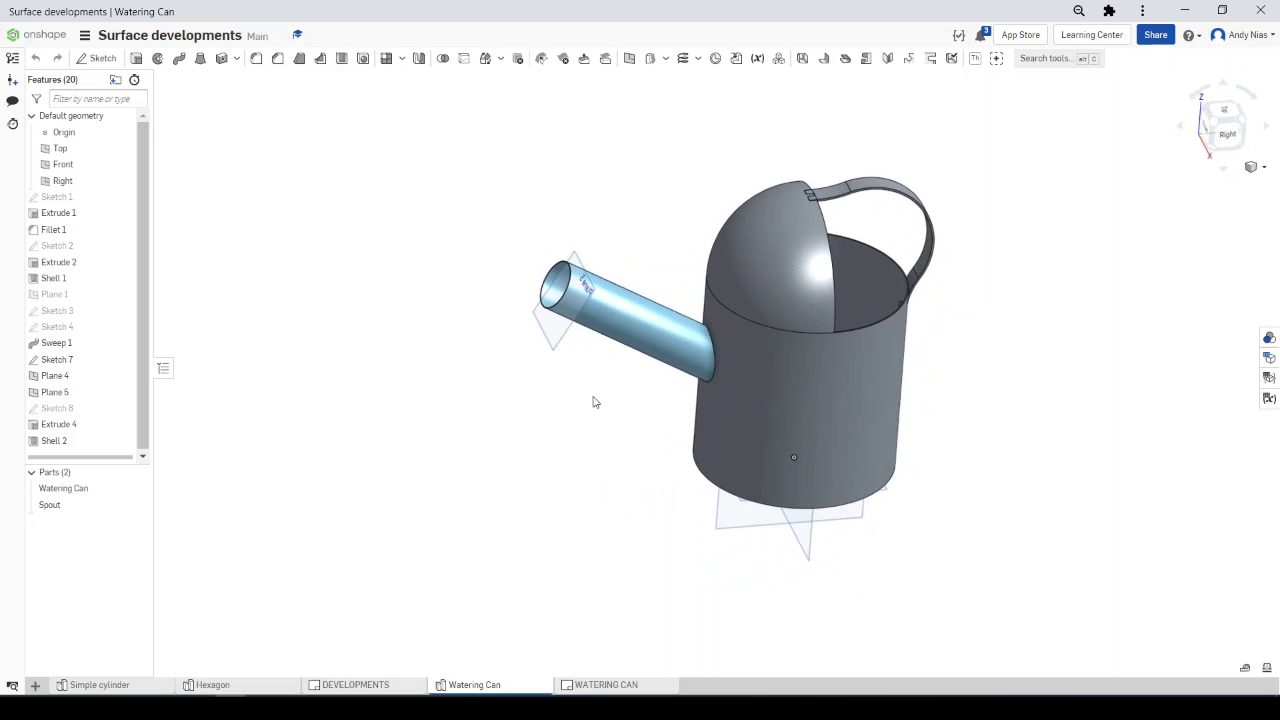
left_click(708, 340)
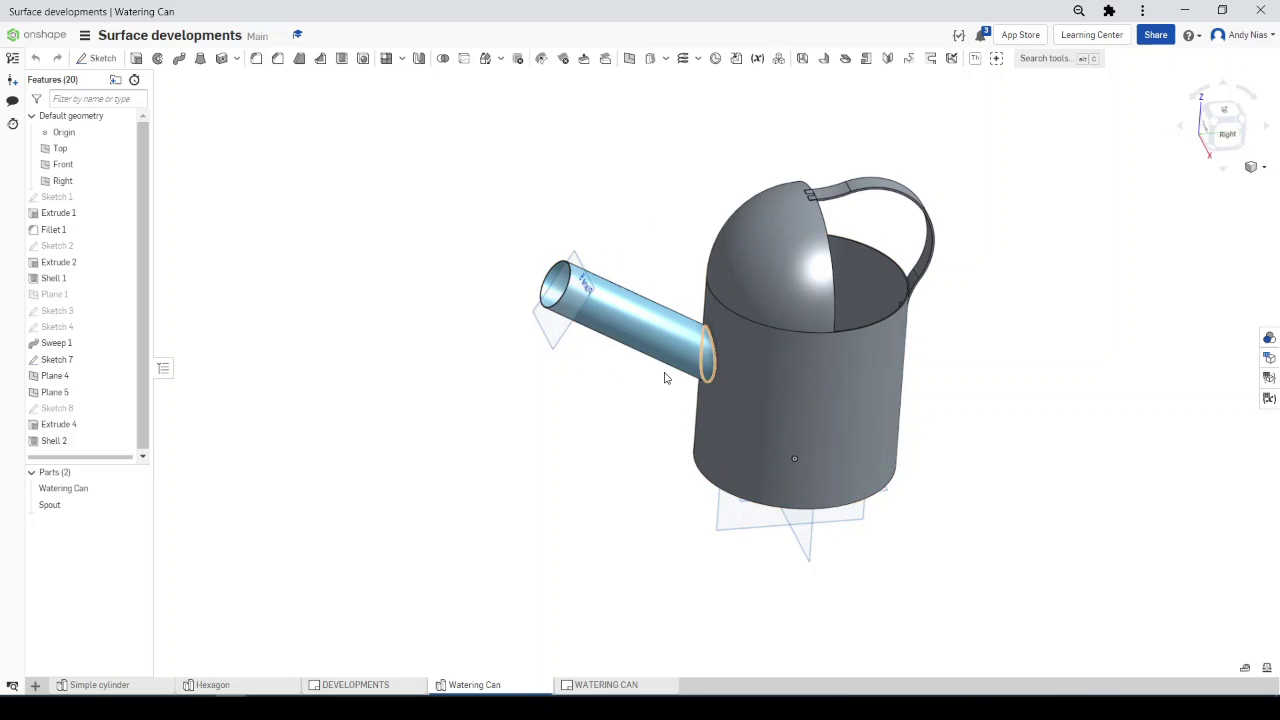
right_click_drag(613, 398, 512, 400)
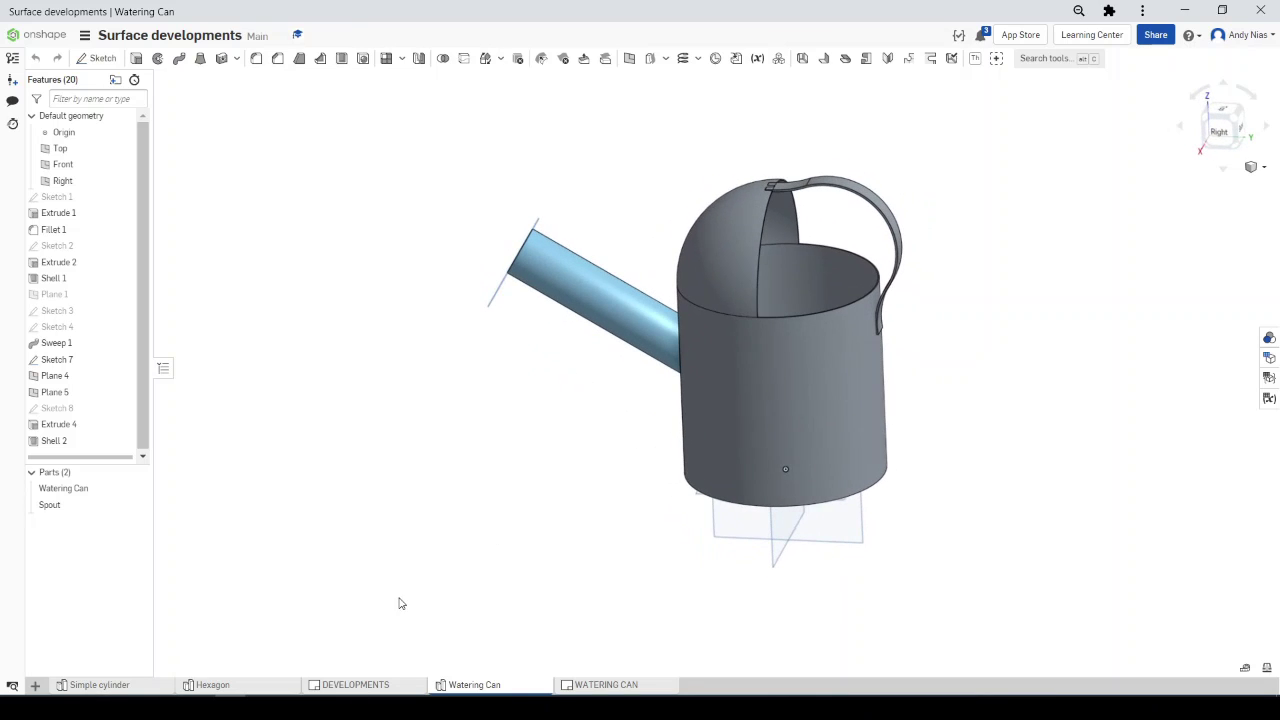
right_click_drag(557, 482, 606, 489)
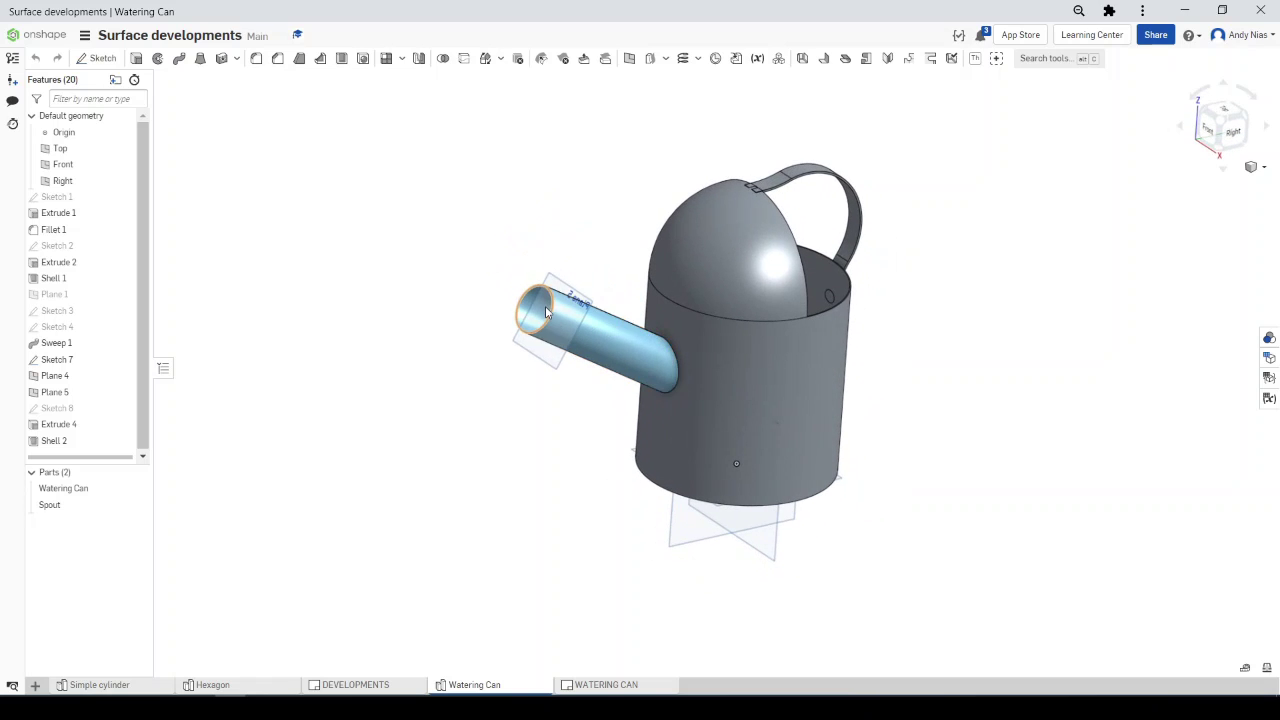
right_click_drag(608, 349, 521, 317)
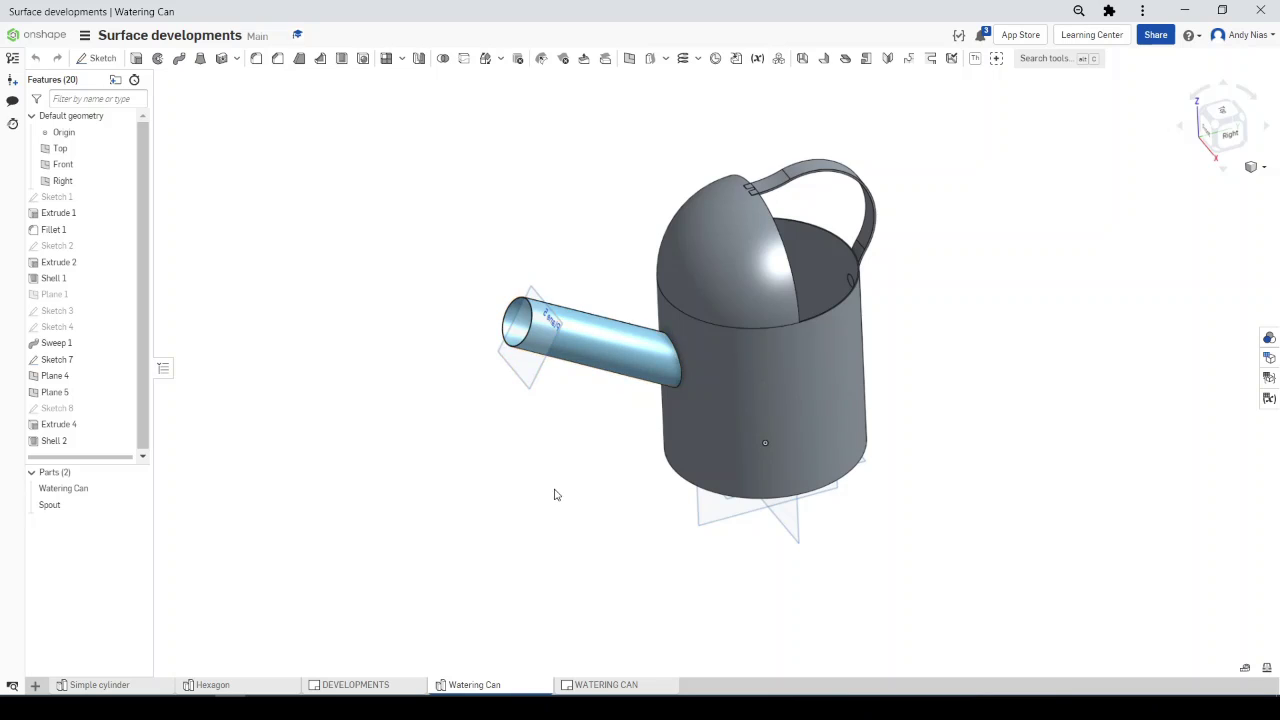
right_click_drag(554, 494, 537, 423)
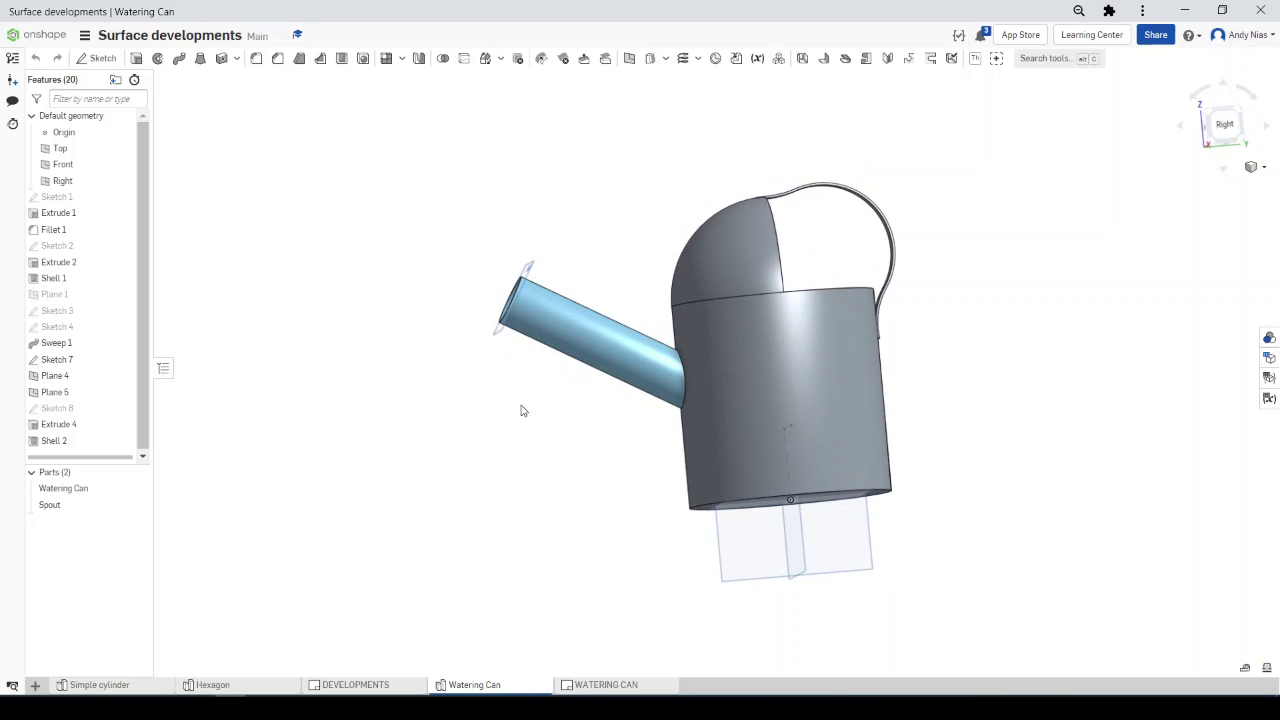
Hide the Watering Can body and sketch a closed quadrilateral over the spout on the Right plane
left_click(136, 488)
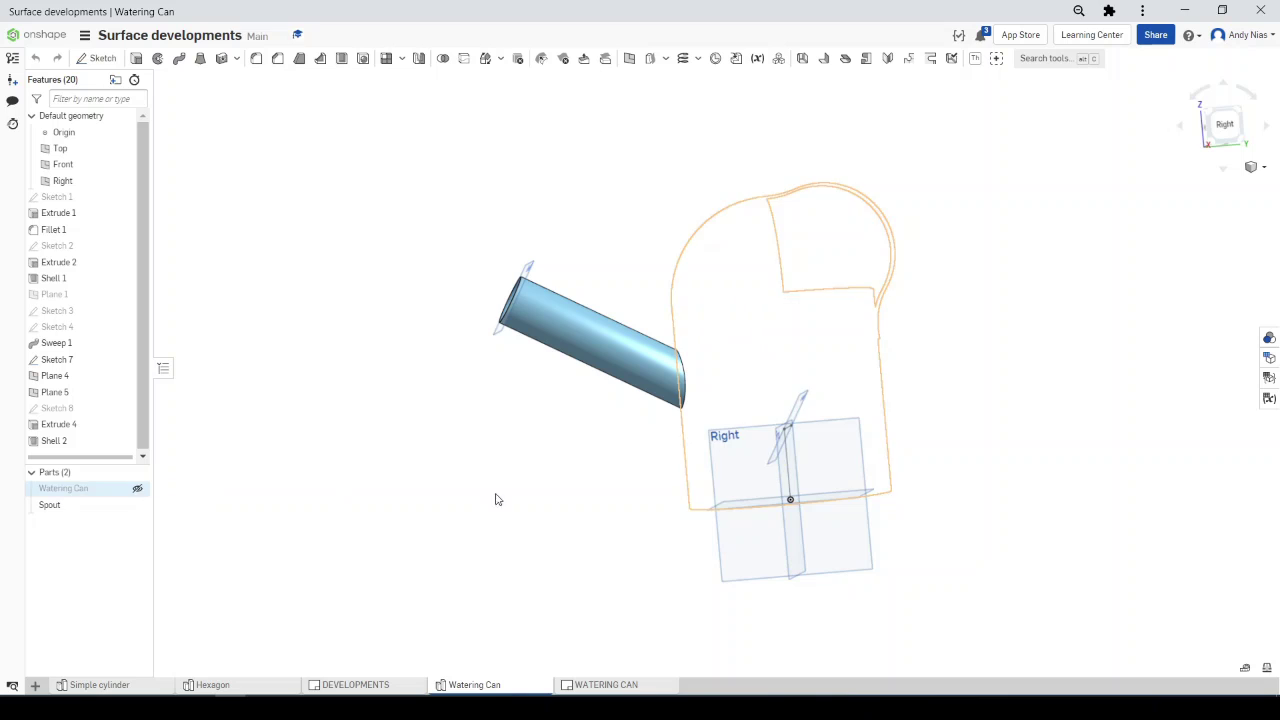
right_click_drag(494, 497, 726, 508)
mouse_move(720, 453)
right_mouse_down()
mouse_move(671, 391)
mouse_move(686, 491)
mouse_move(718, 451)
right_mouse_up()
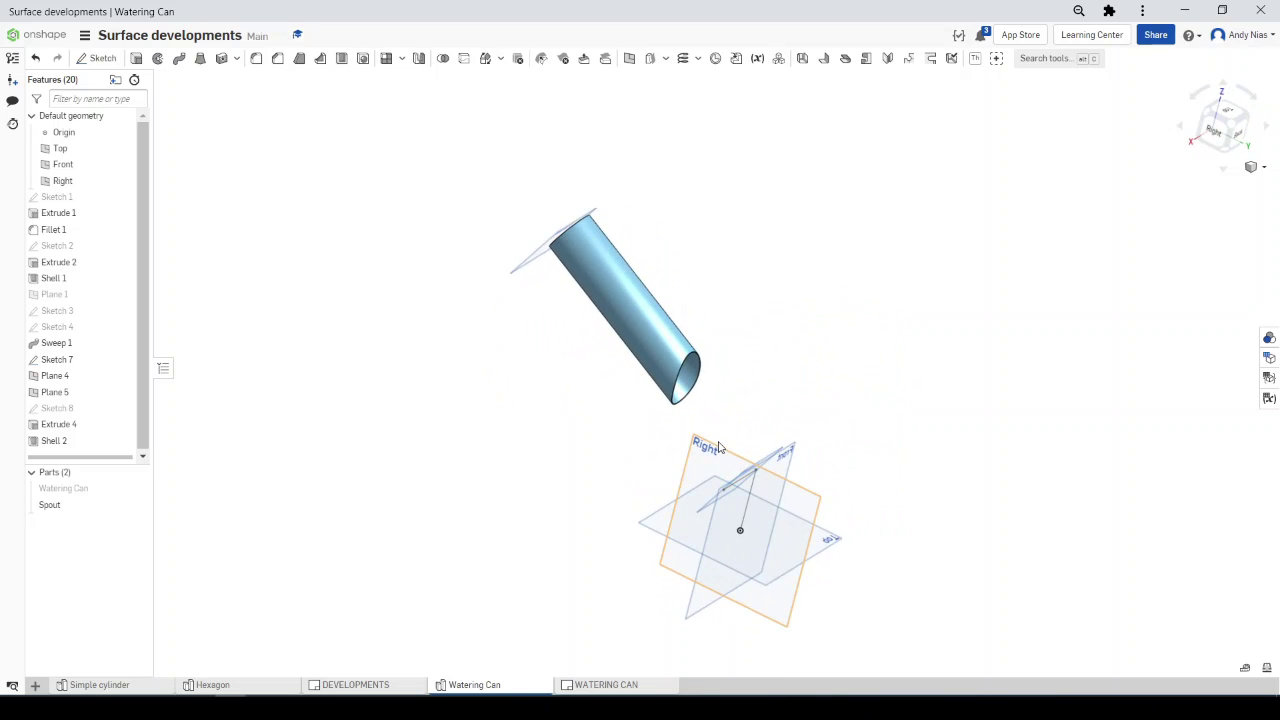
left_click(719, 447)
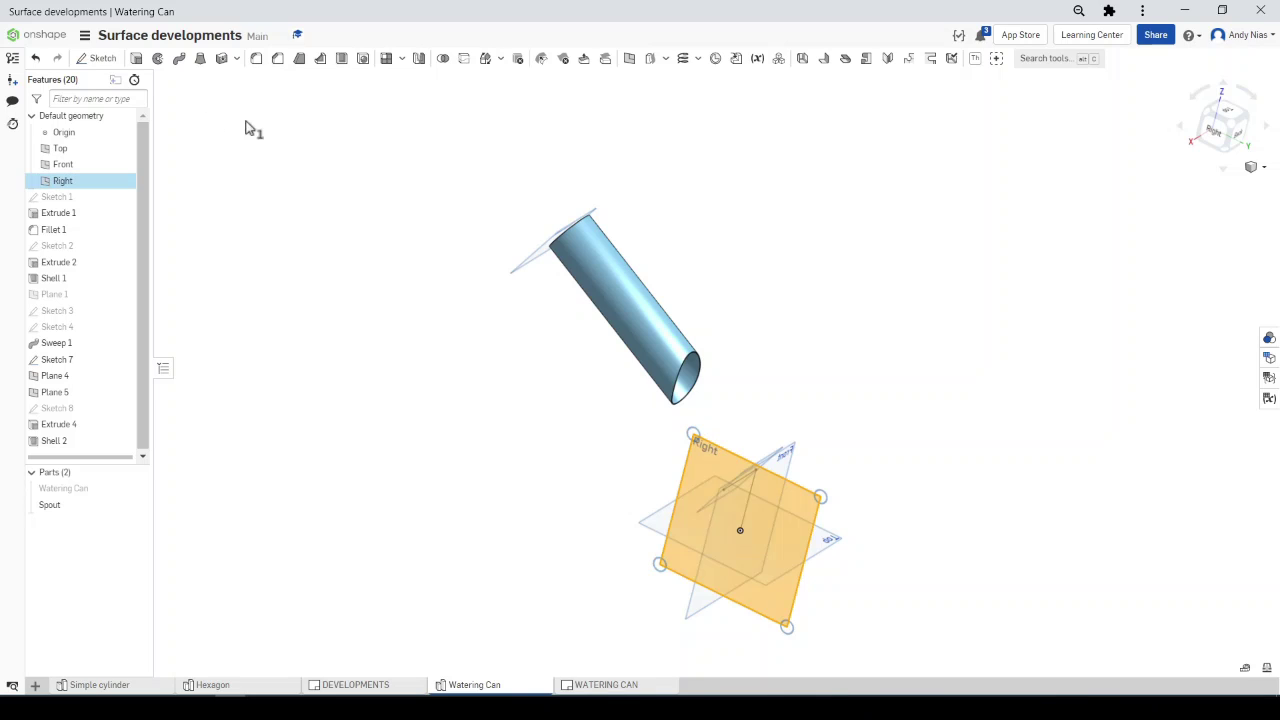
left_click(435, 275)
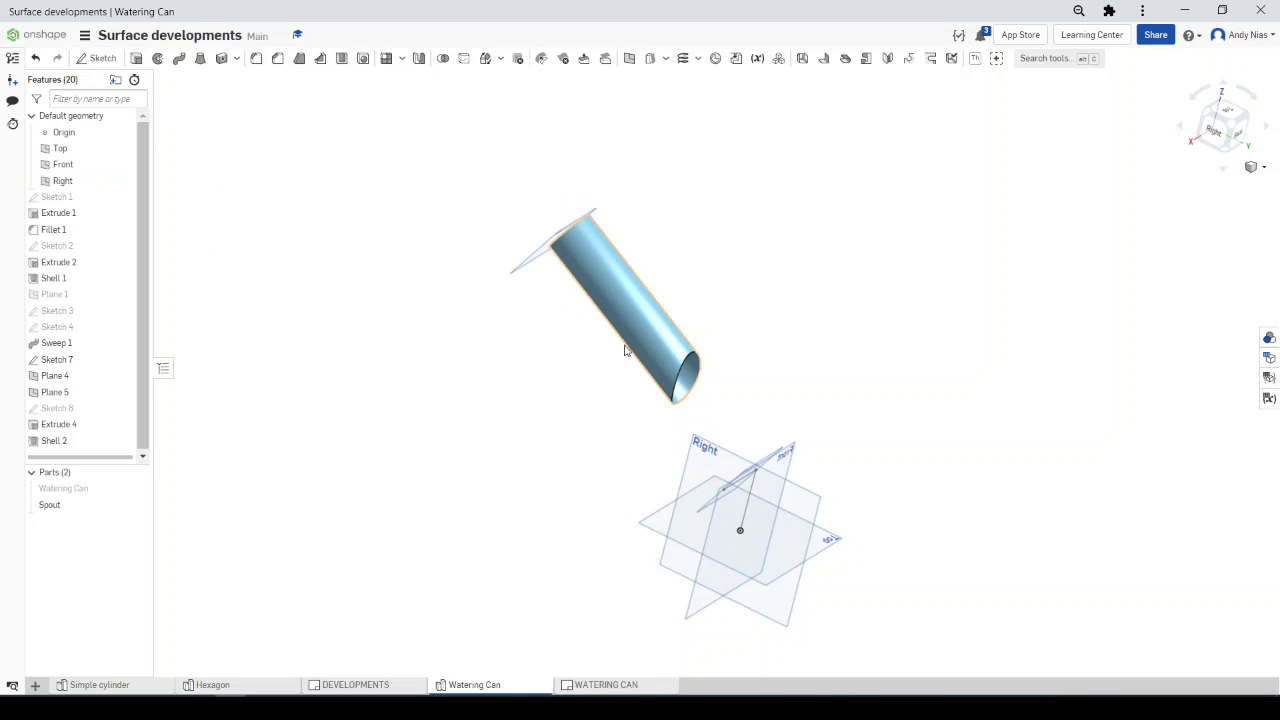
key("shift+s")
key("n")
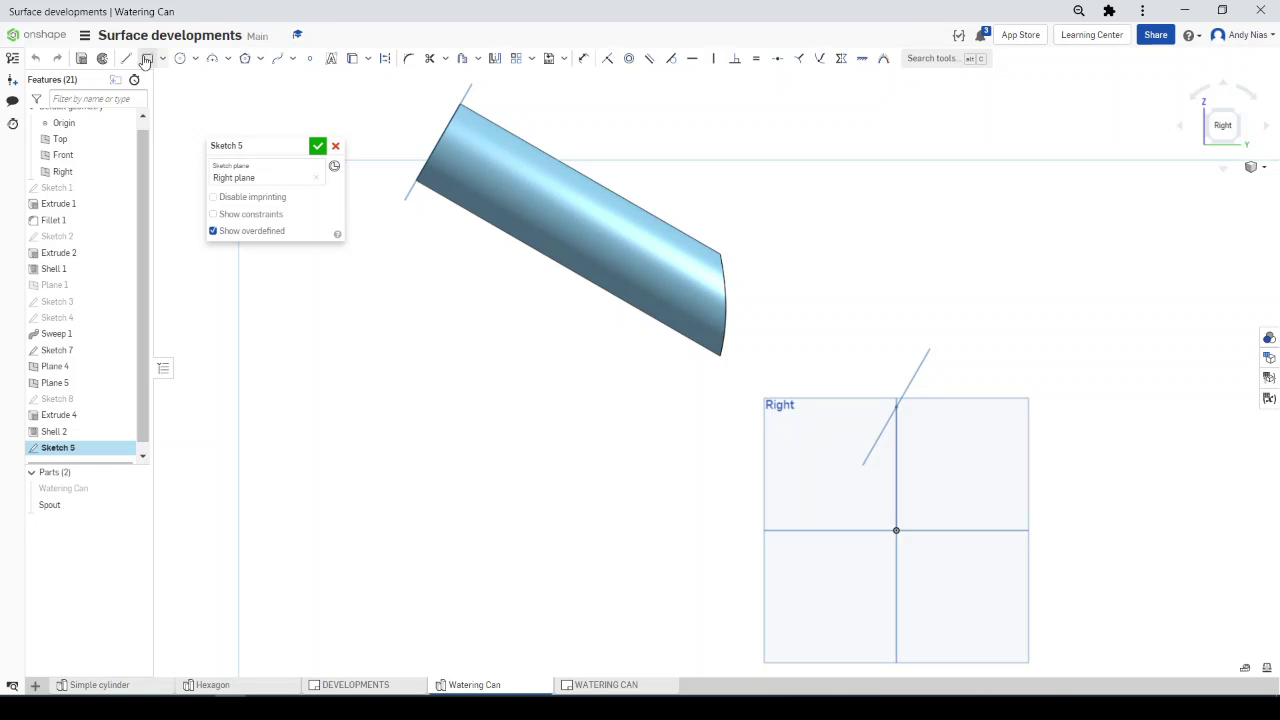
left_click(403, 104)
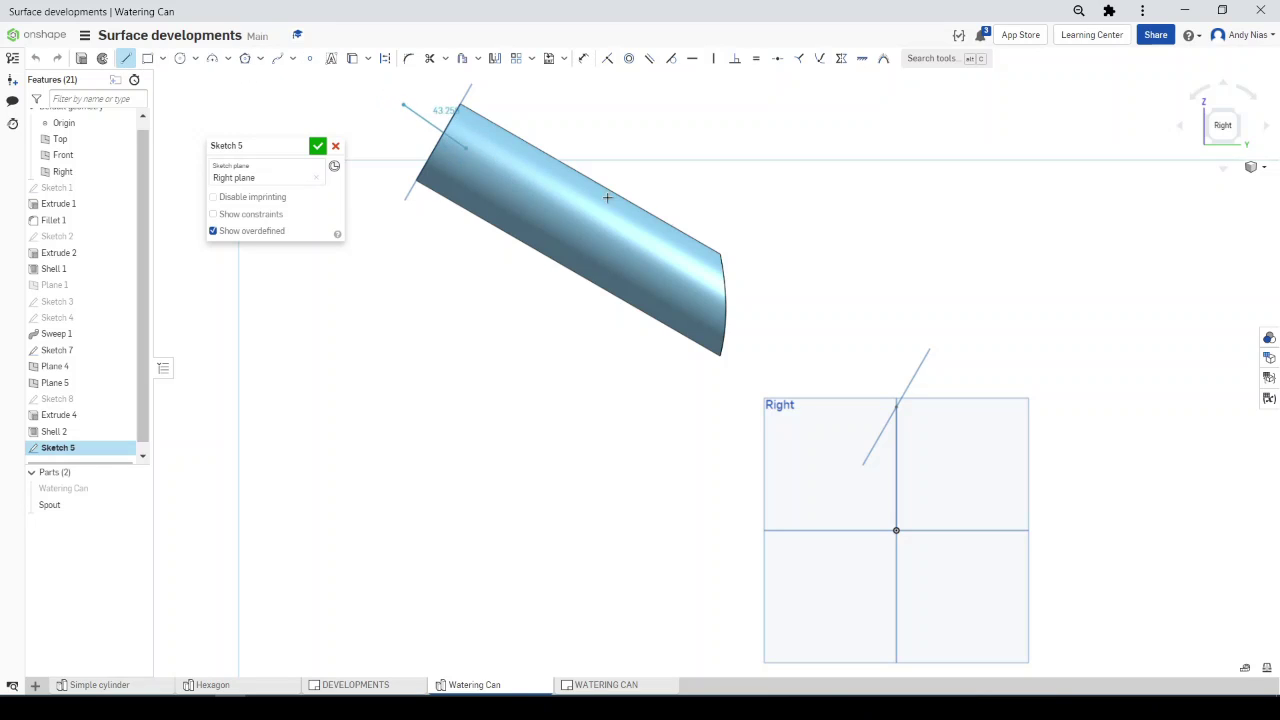
left_click(771, 212)
left_click(438, 72)
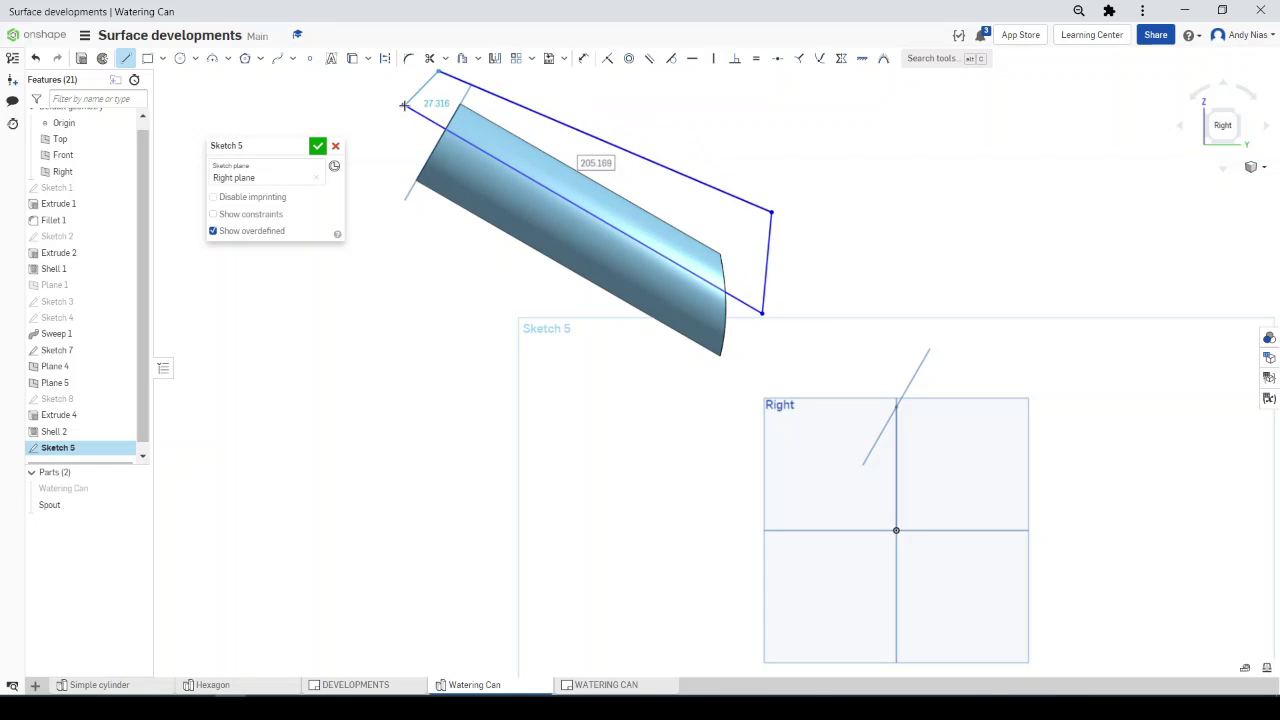
left_click(403, 104)
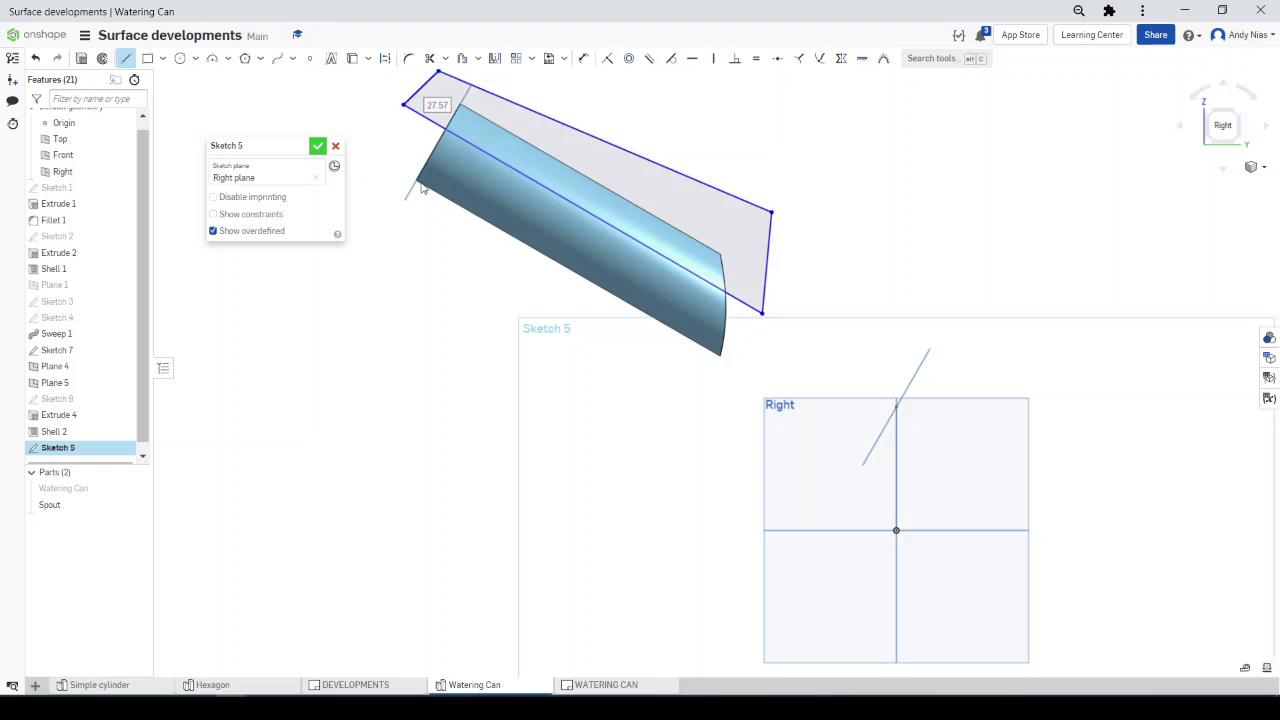
left_click(317, 146)
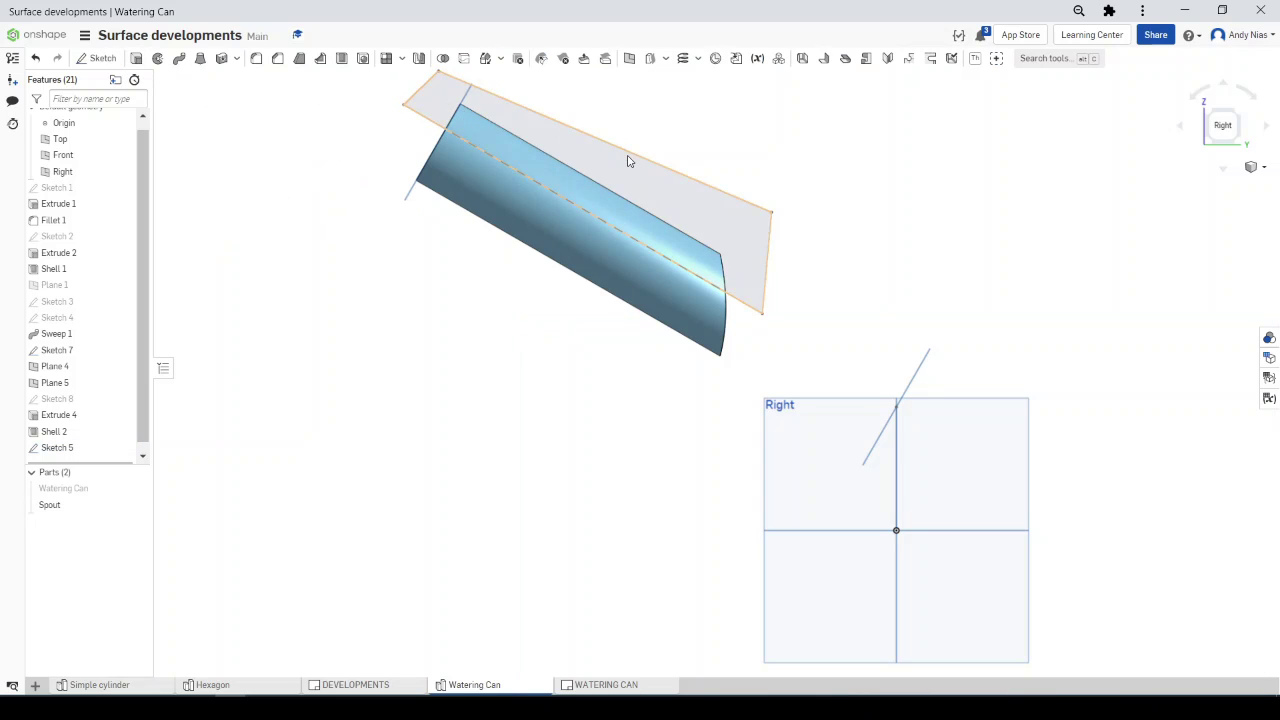
Extrude the sketched region as a 0.5 mm removal cut into the spout
key("shift+e")
left_click(480, 163)
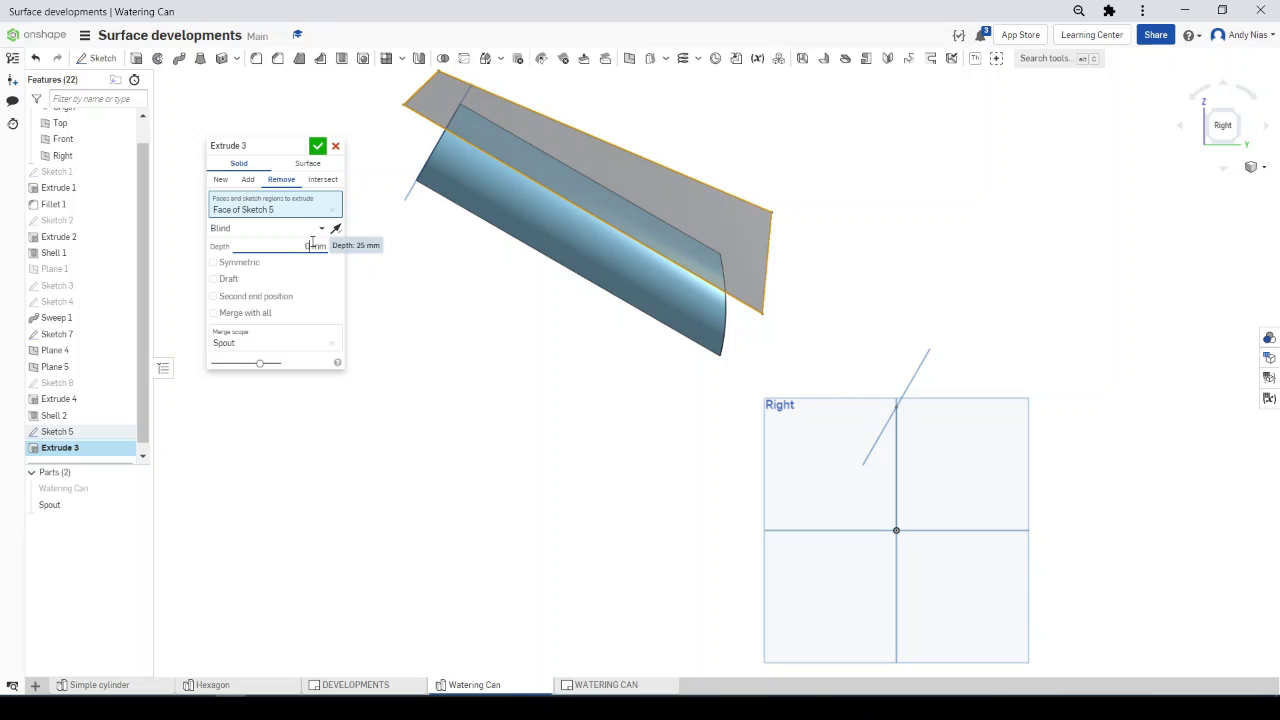
type(".5")
left_click(317, 146)
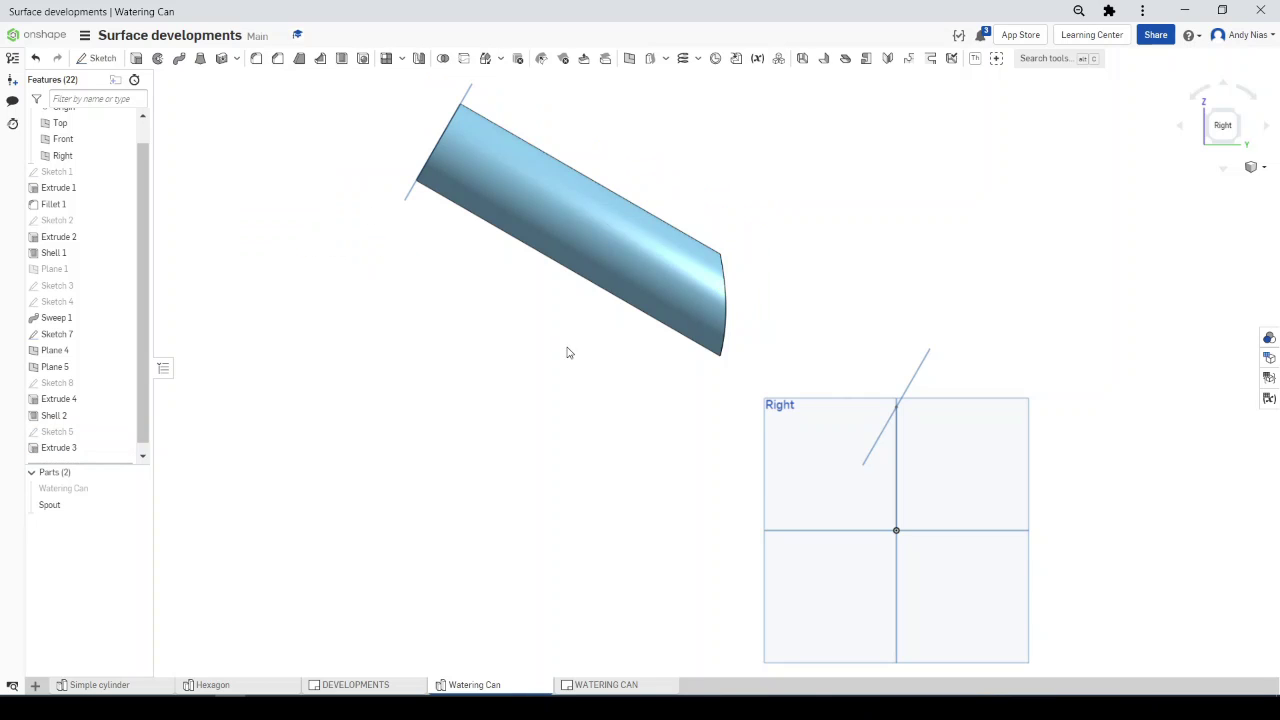
right_click_drag(671, 409, 775, 130)
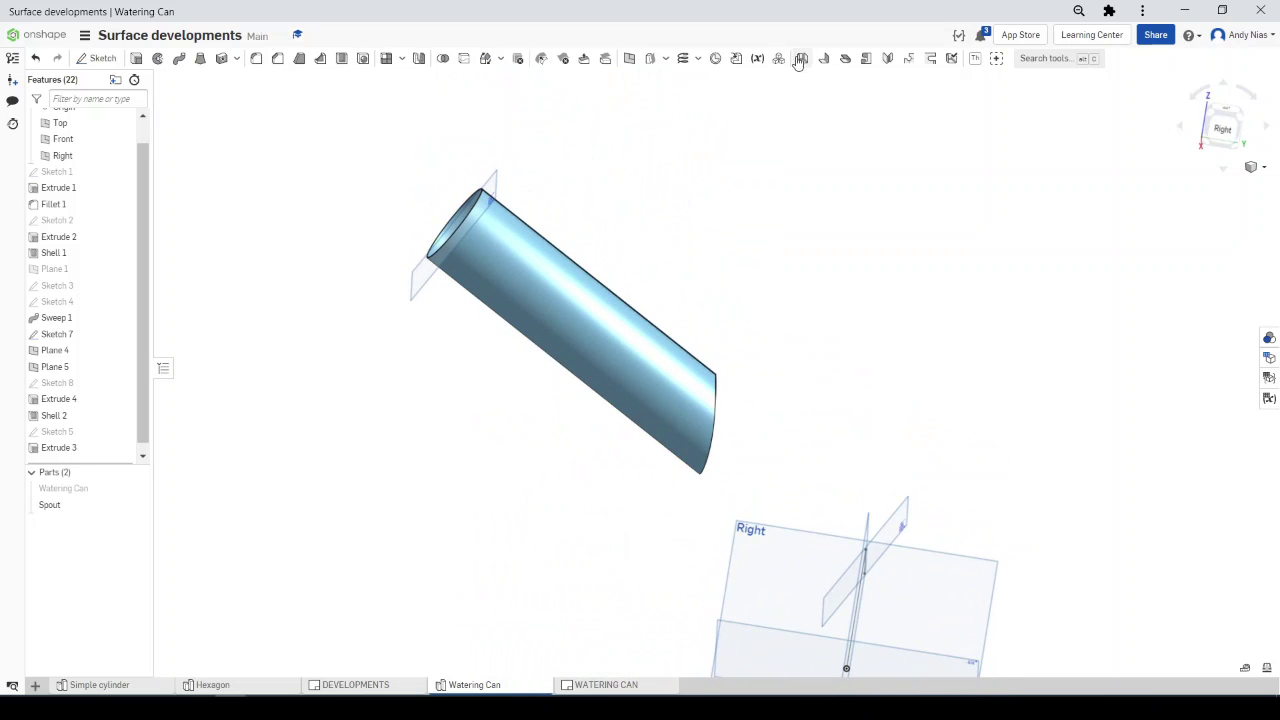
Start a sheet metal conversion of the Spout and exclude its end face
left_click(803, 59)
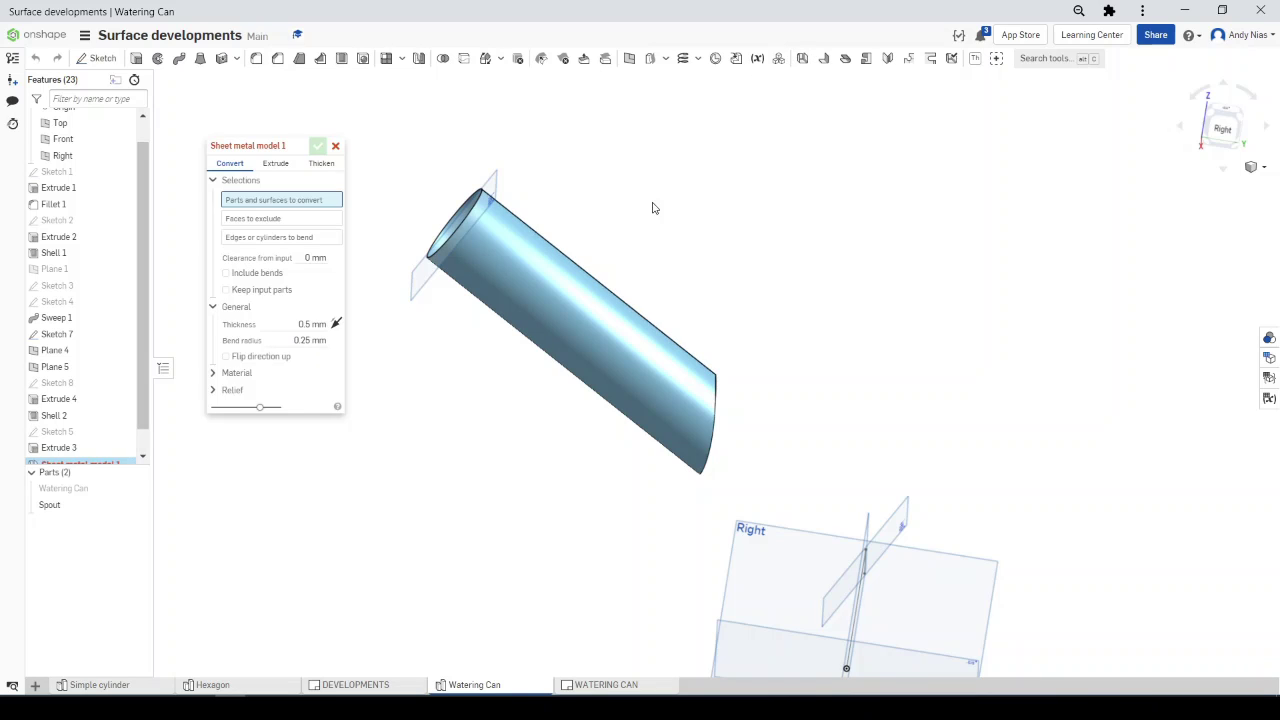
left_click(522, 318)
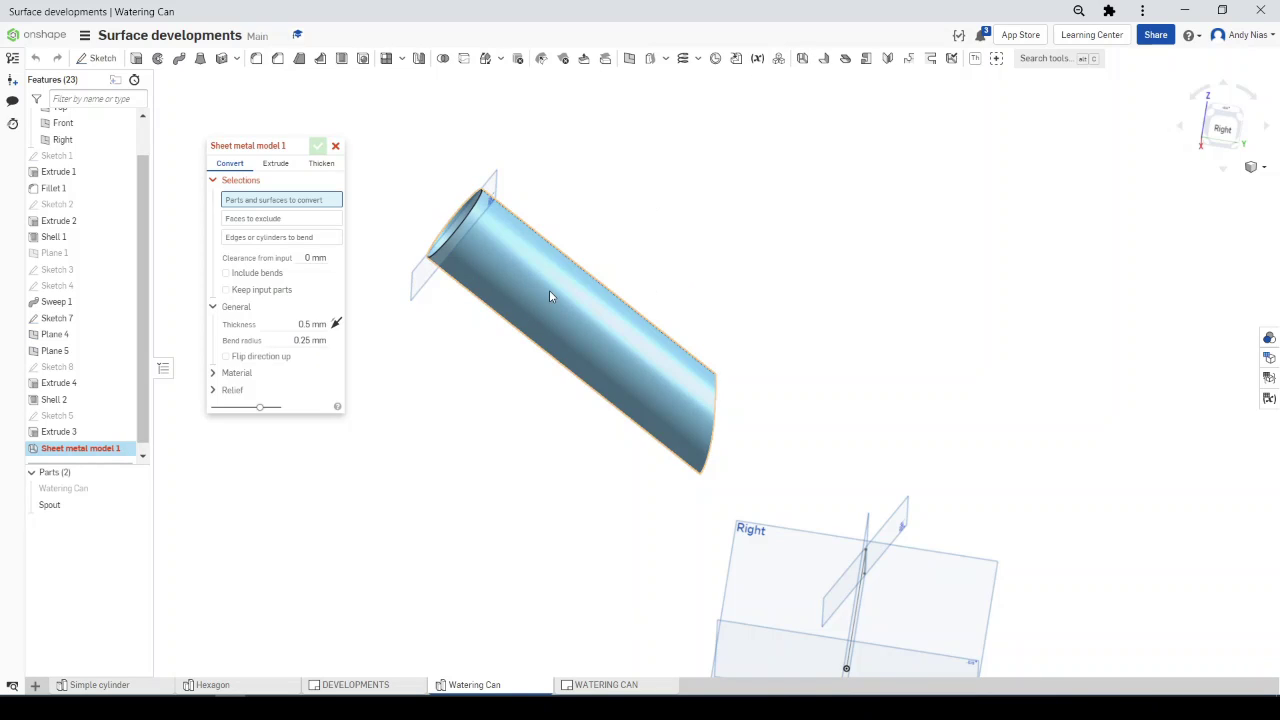
left_click(549, 290)
left_click(330, 231)
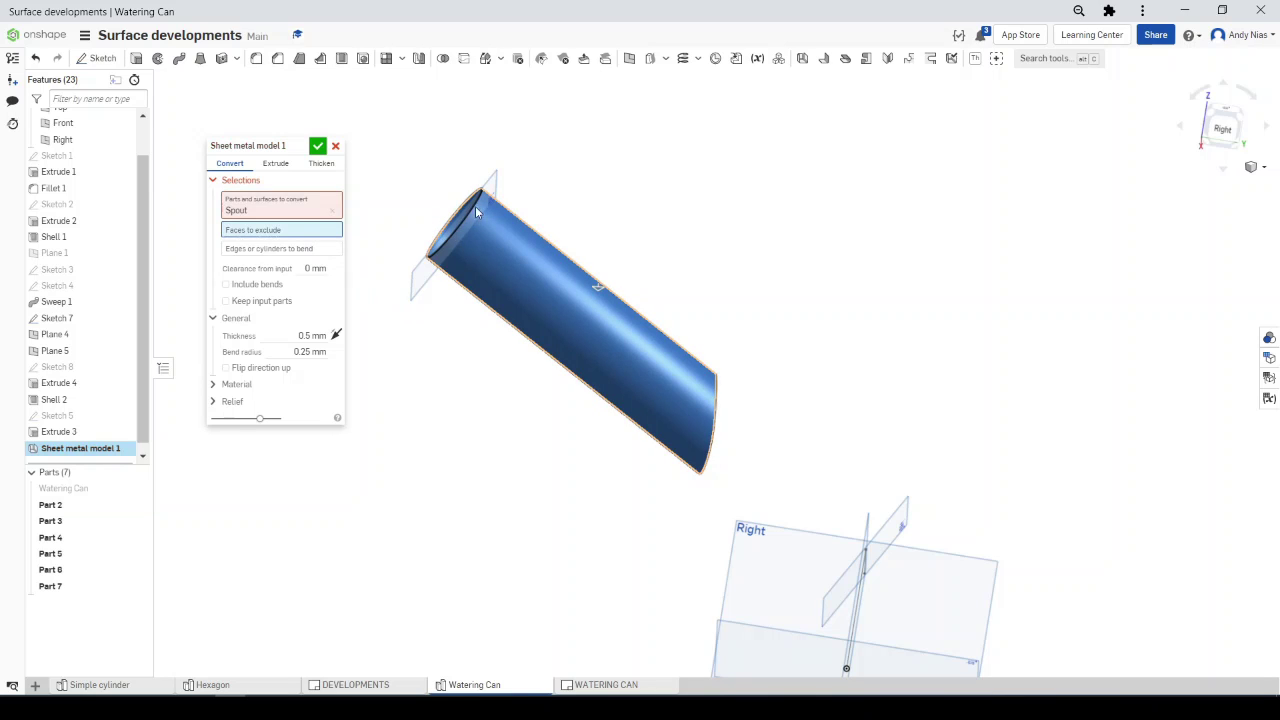
scroll(465, 210, "up", 10)
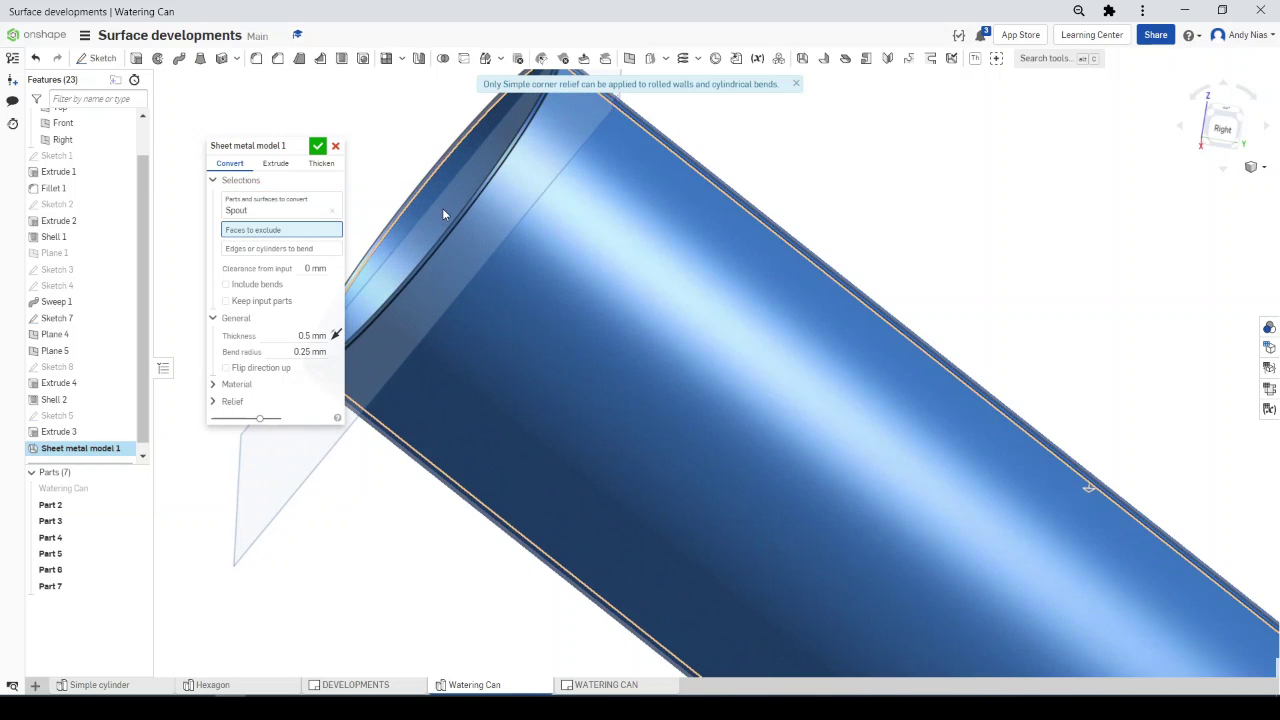
left_click(442, 208)
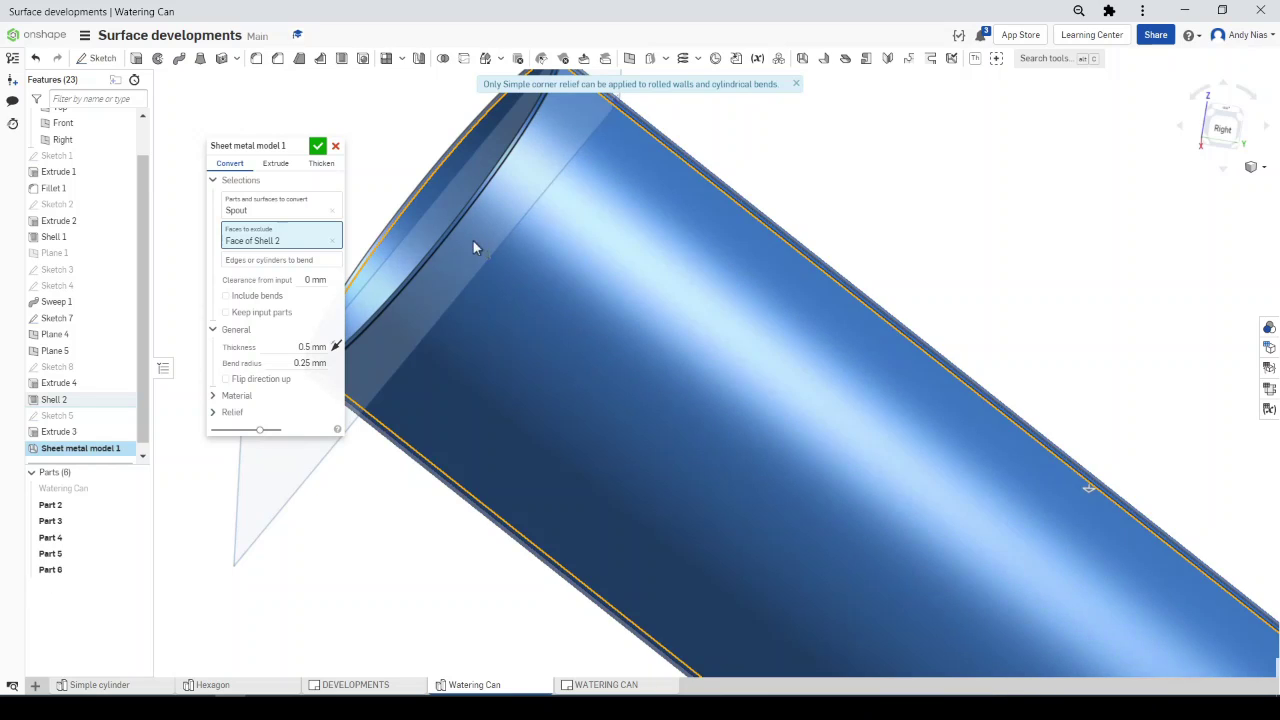
Exclude the rim face, the face beside the rim gap, and the slot's face
right_click_drag(545, 278, 481, 240)
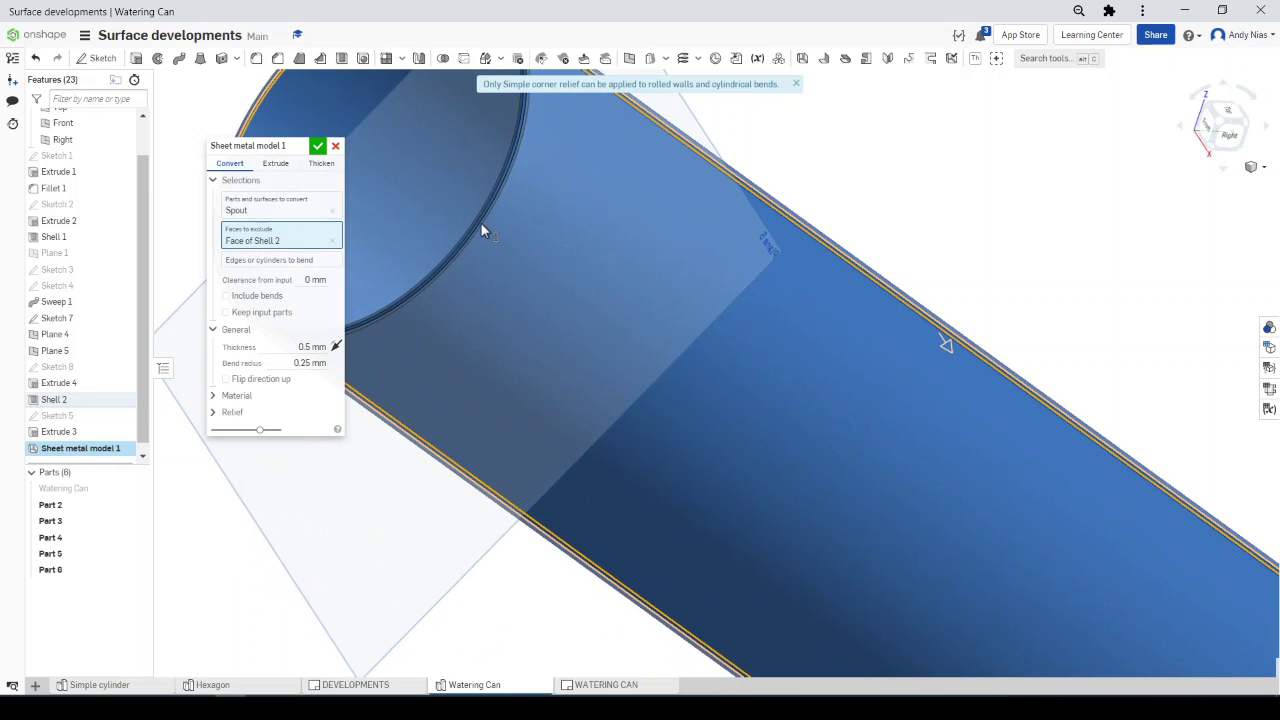
scroll(485, 222, "up", 6)
left_click(457, 202)
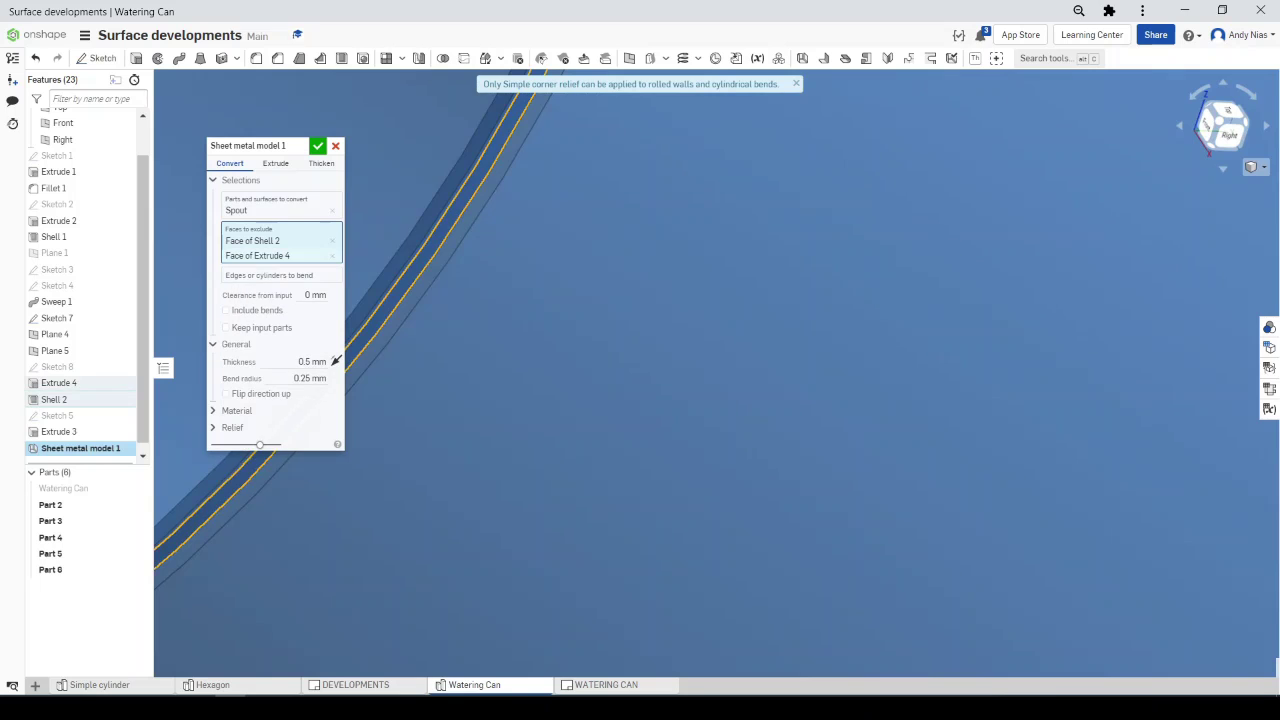
right_click_drag(457, 202, 1185, 423)
scroll(636, 310, "down", 10)
right_click_drag(751, 357, 790, 398)
scroll(792, 398, "up", 5)
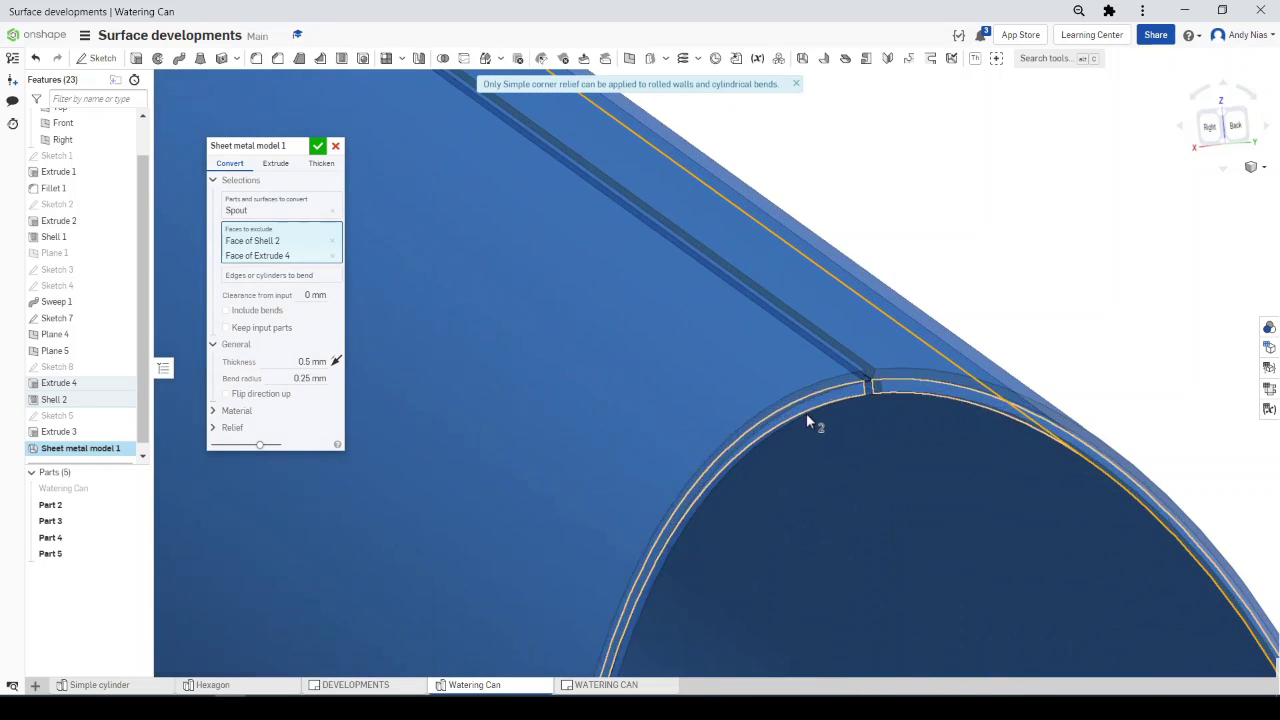
left_click(816, 410)
scroll(874, 385, "up", 3)
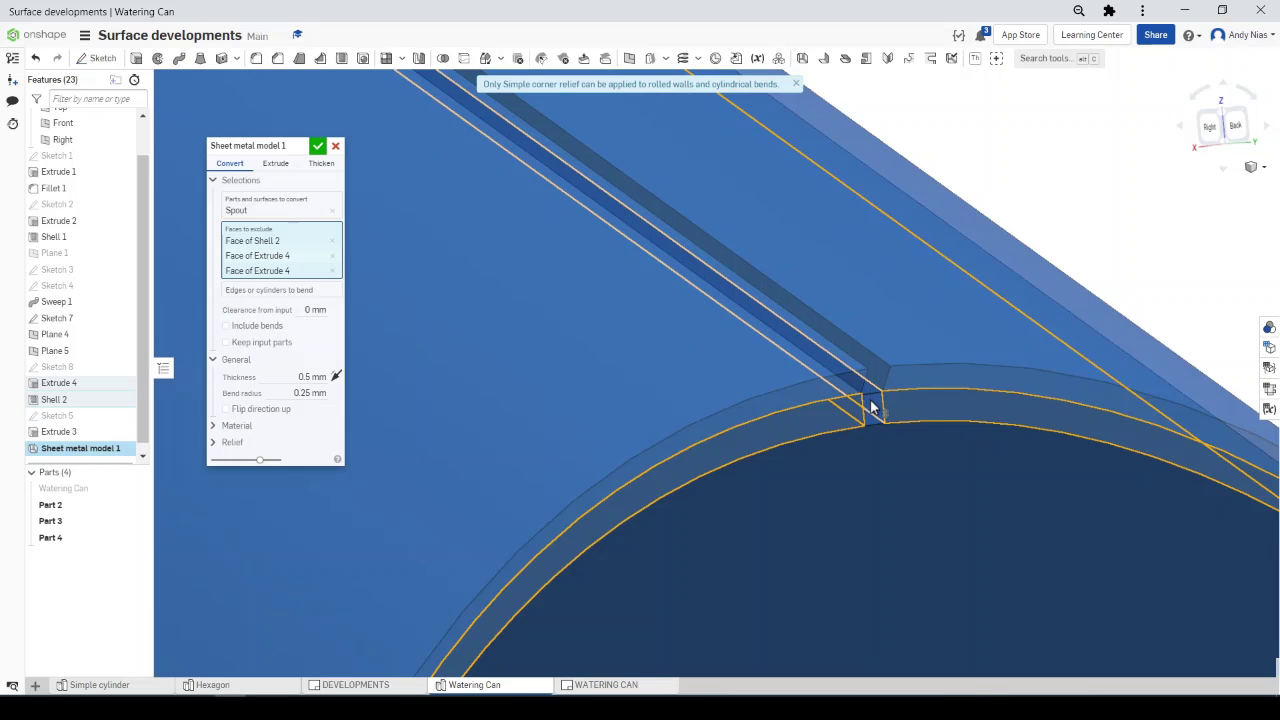
left_click(872, 408)
Add one more spout face and accept the conversion at 0.5 mm thickness, 0.25 mm bend radius
scroll(872, 408, "down", 2)
right_click_drag(867, 360, 758, 390)
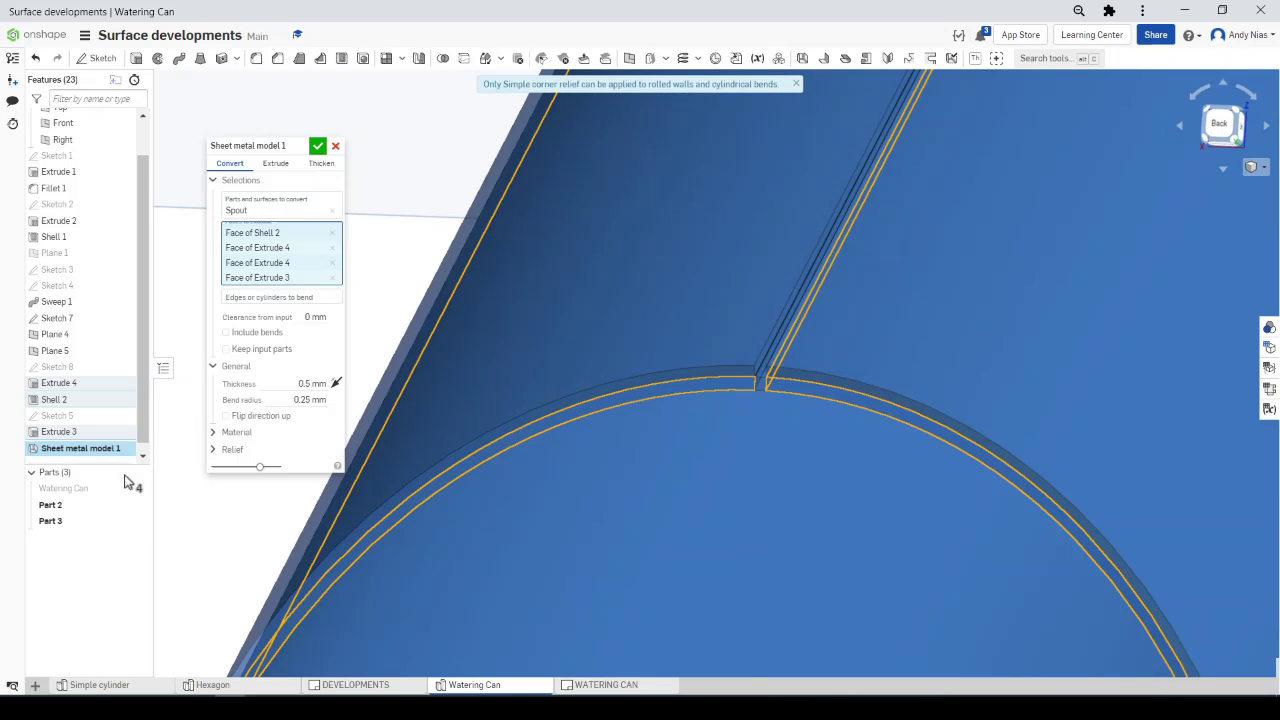
scroll(760, 383, "up", 2)
right_click_drag(763, 380, 758, 364)
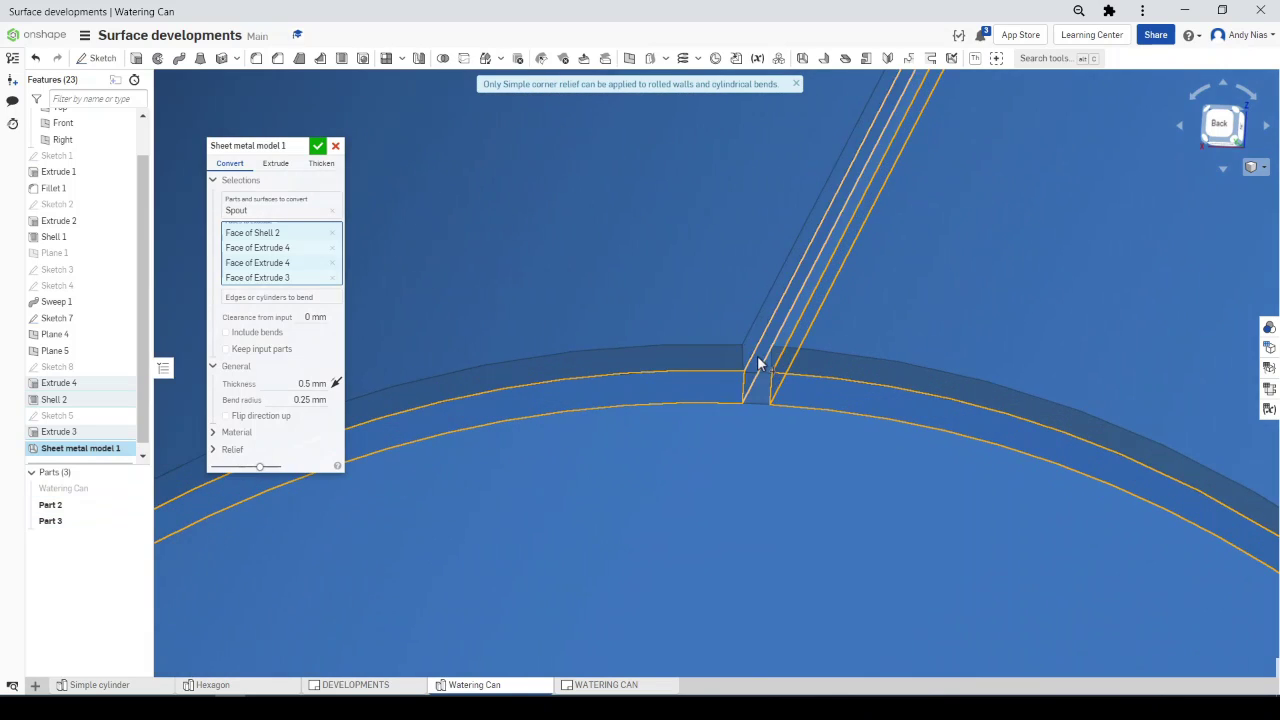
left_click(760, 364)
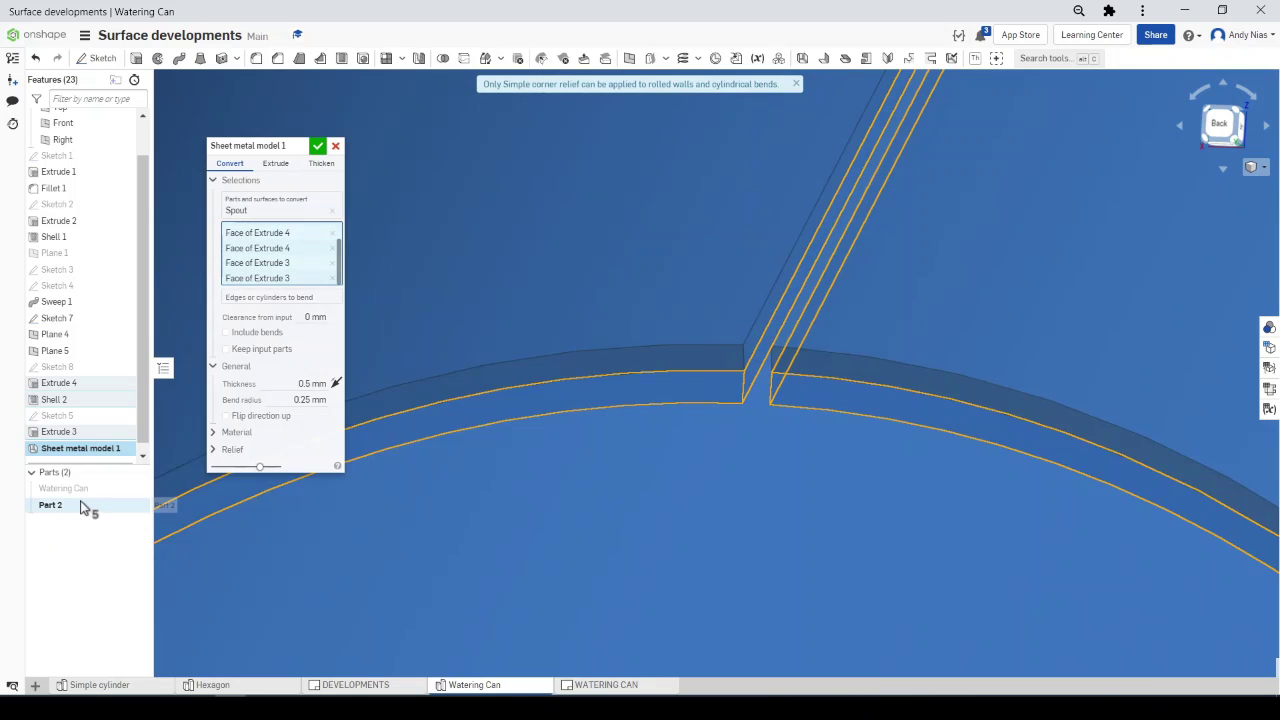
right_click_drag(685, 394, 662, 563)
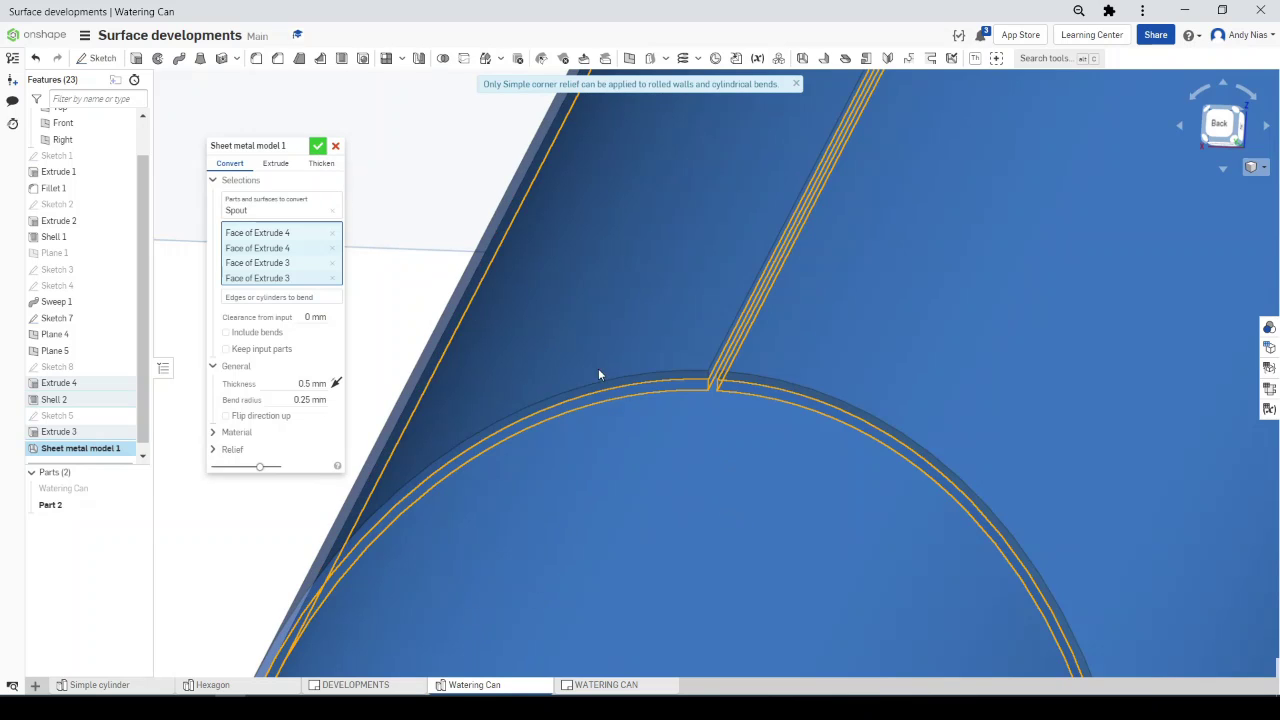
key("Return")
right_click_drag(642, 350, 641, 467)
scroll(594, 423, "down", 3)
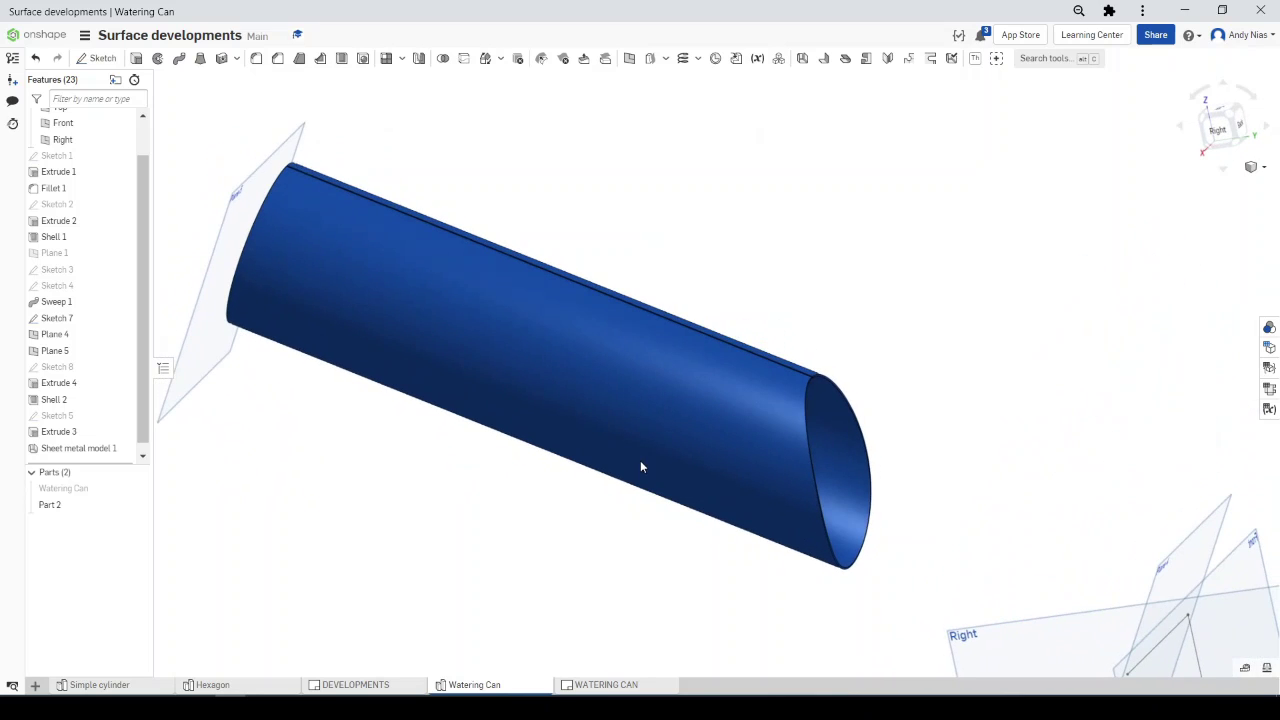
In the WATERING CAN drawing, drag both endpoints of the spout's width dimension, which then reads 51
left_click(612, 690)
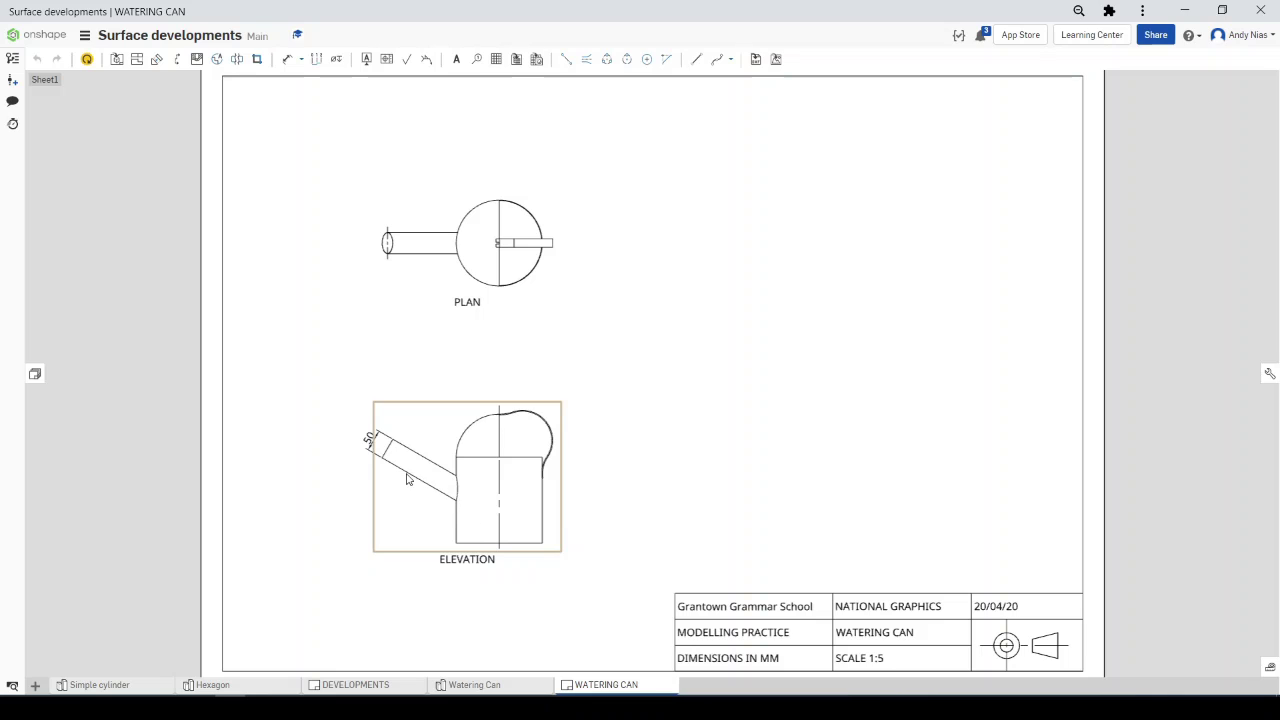
scroll(383, 450, "up", 5)
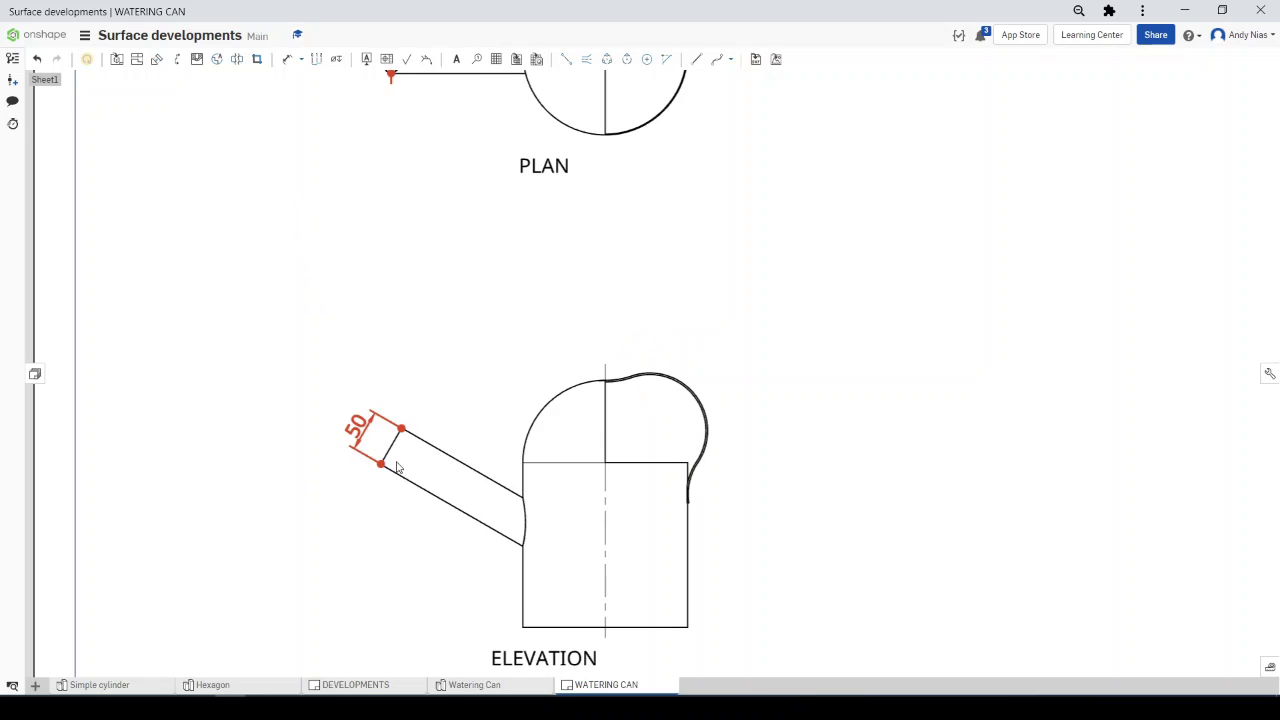
scroll(381, 465, "up", 5)
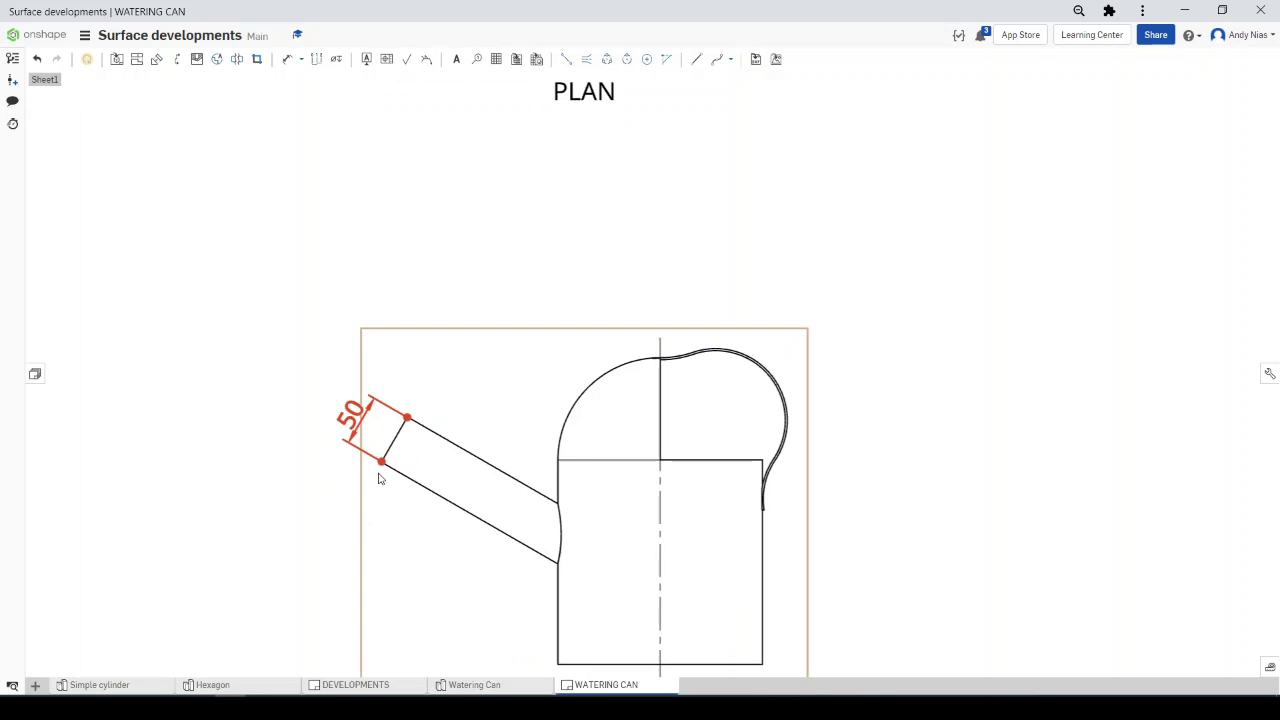
mouse_move(381, 465)
left_mouse_down()
mouse_move(351, 471)
mouse_move(380, 463)
left_mouse_up()
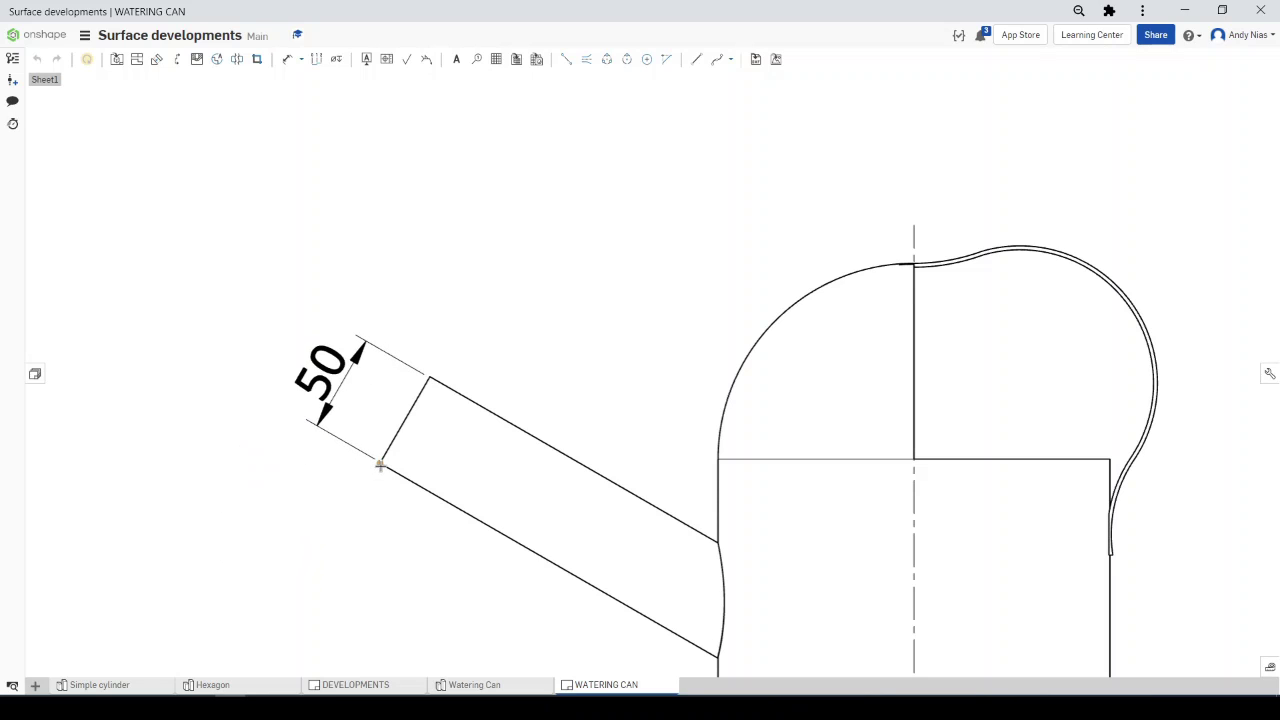
mouse_move(424, 379)
left_mouse_down()
mouse_move(405, 388)
mouse_move(430, 377)
left_mouse_up()
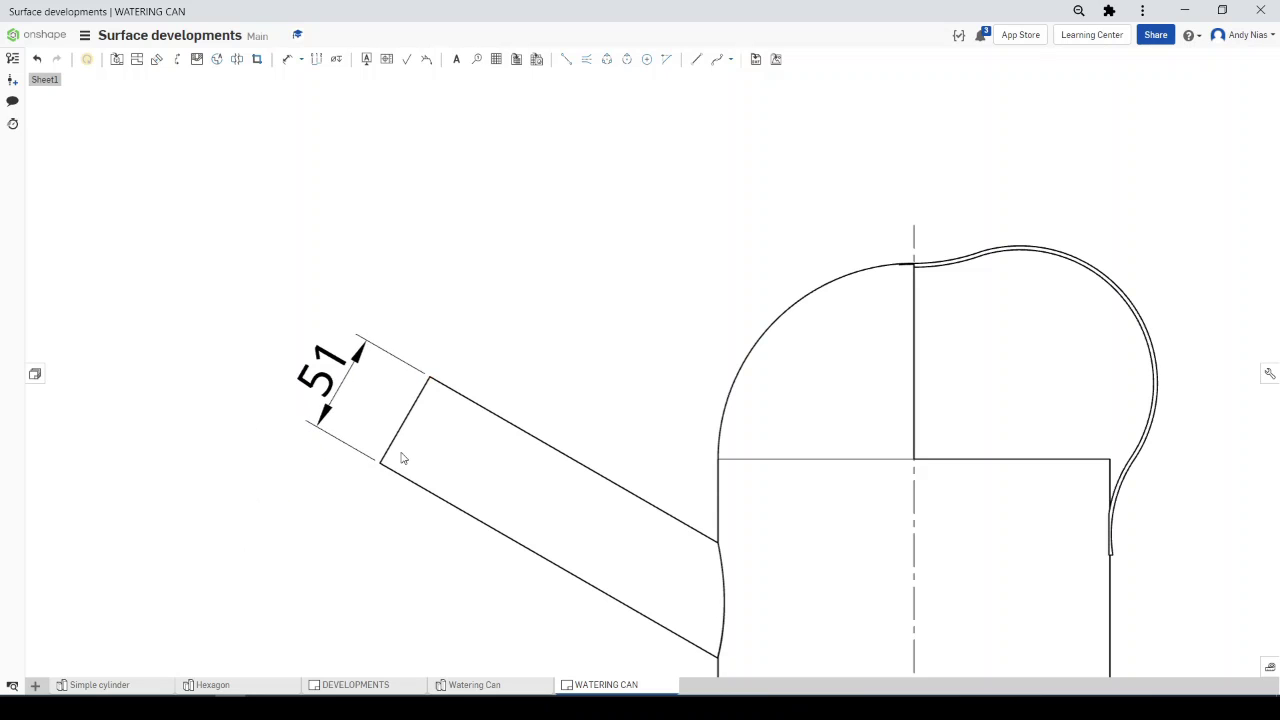
scroll(395, 450, "up", 3)
scroll(284, 366, "down", 5)
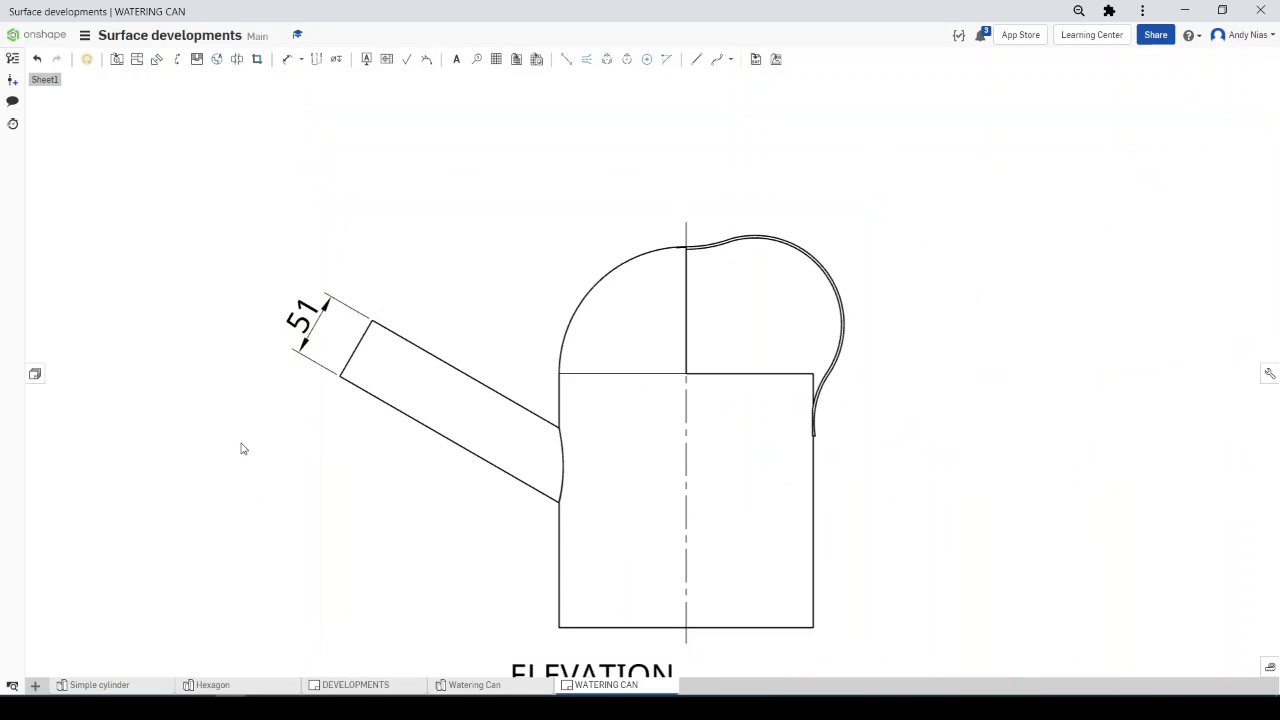
scroll(241, 447, "down", 5)
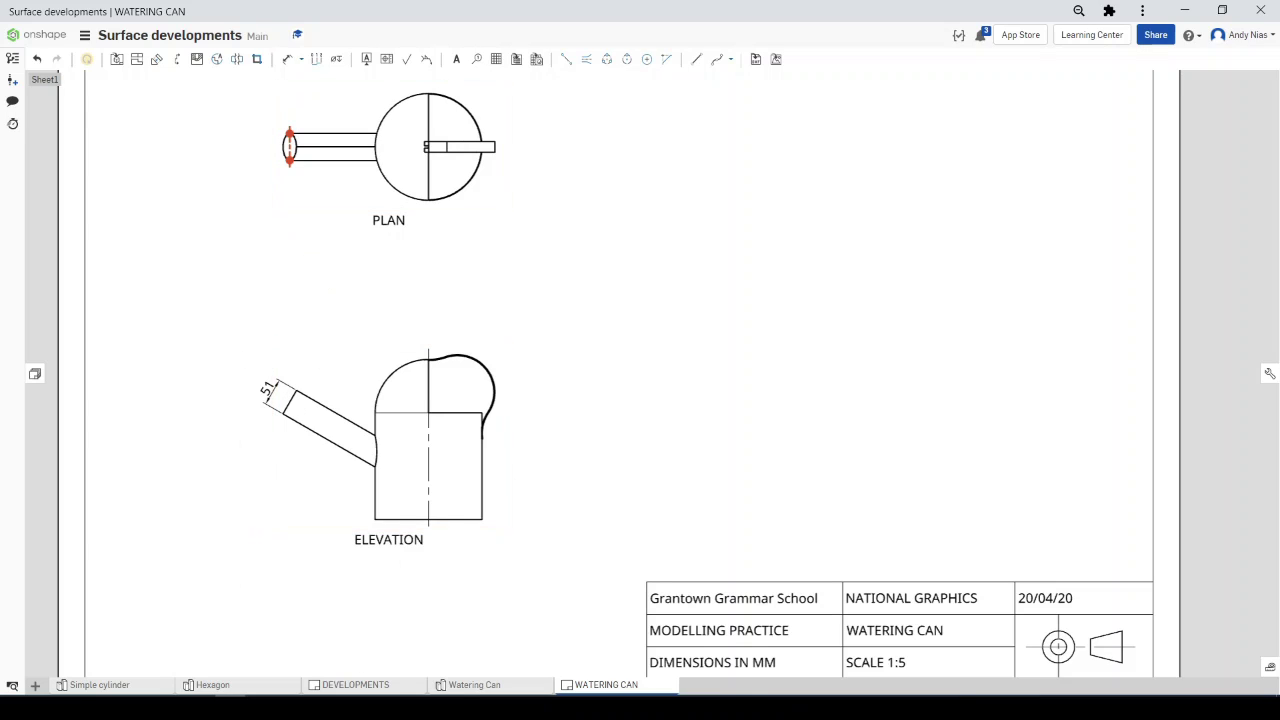
In the Part Studio, open the spout's Sketch 8, check its 50 mm dimension, and accept the sketch
left_click(465, 687)
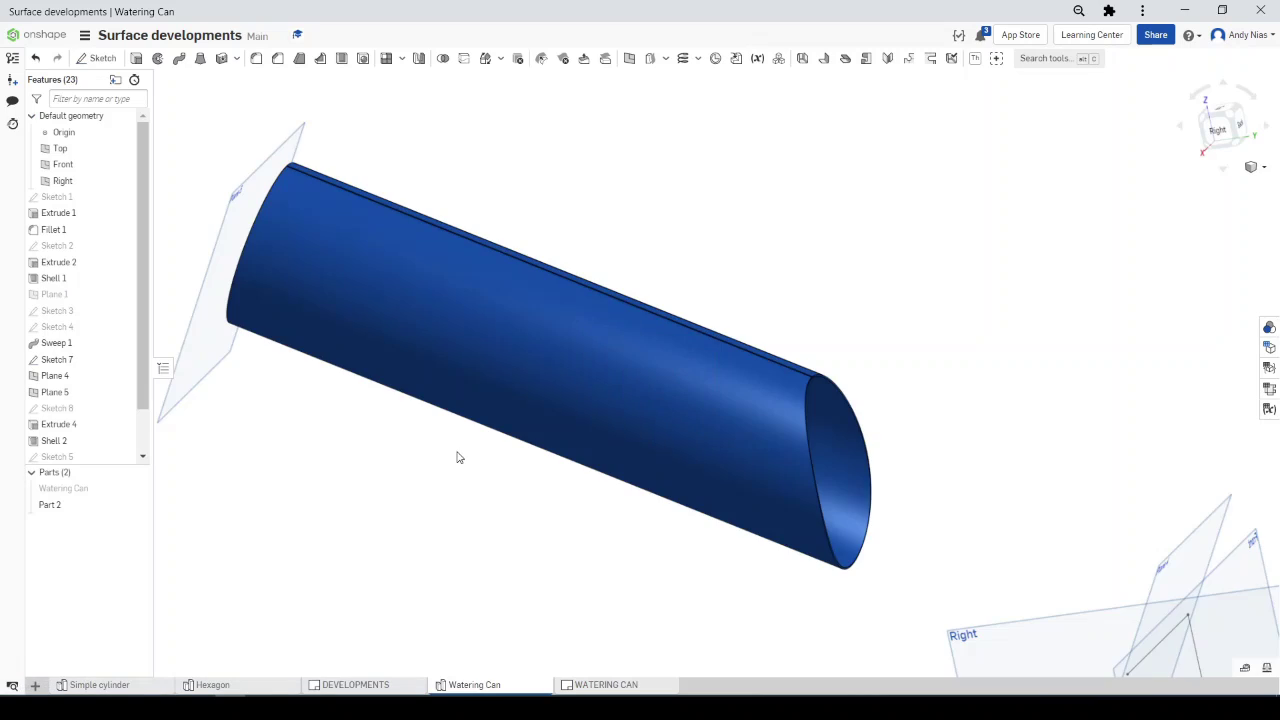
scroll(457, 451, "down", 5)
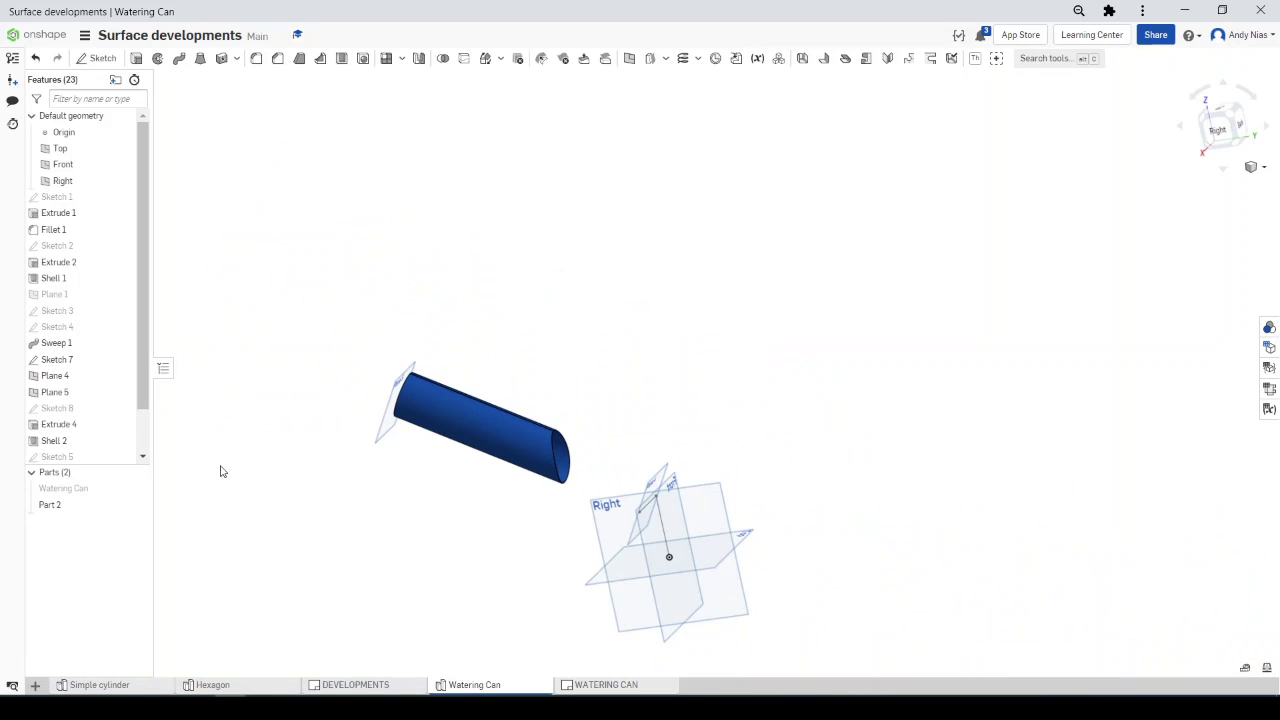
double_click(73, 409)
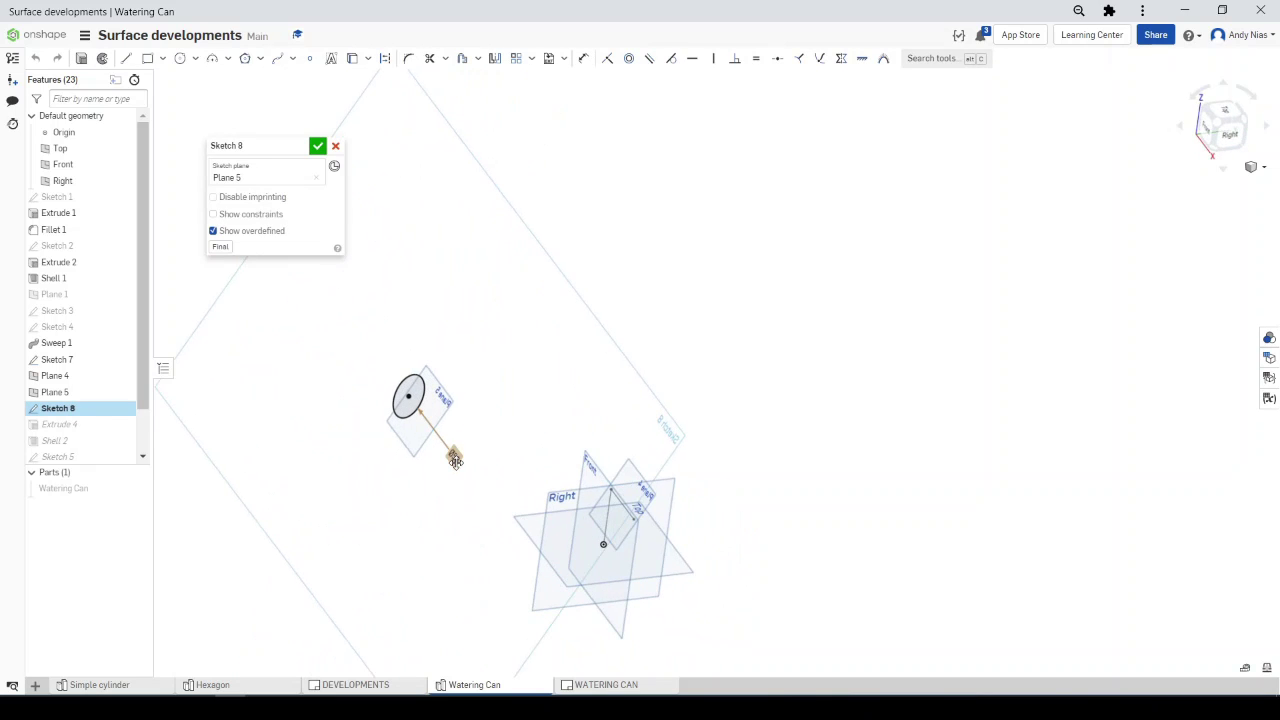
double_click(454, 457)
left_click(317, 148)
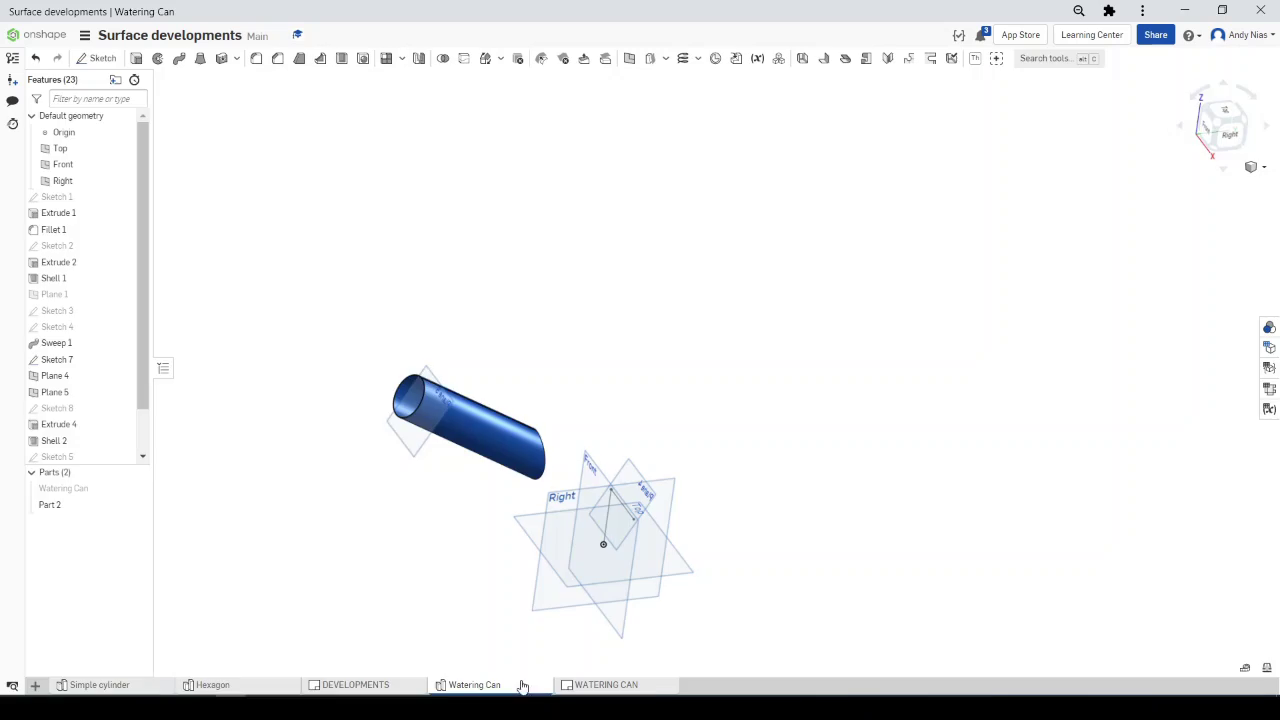
left_click(600, 685)
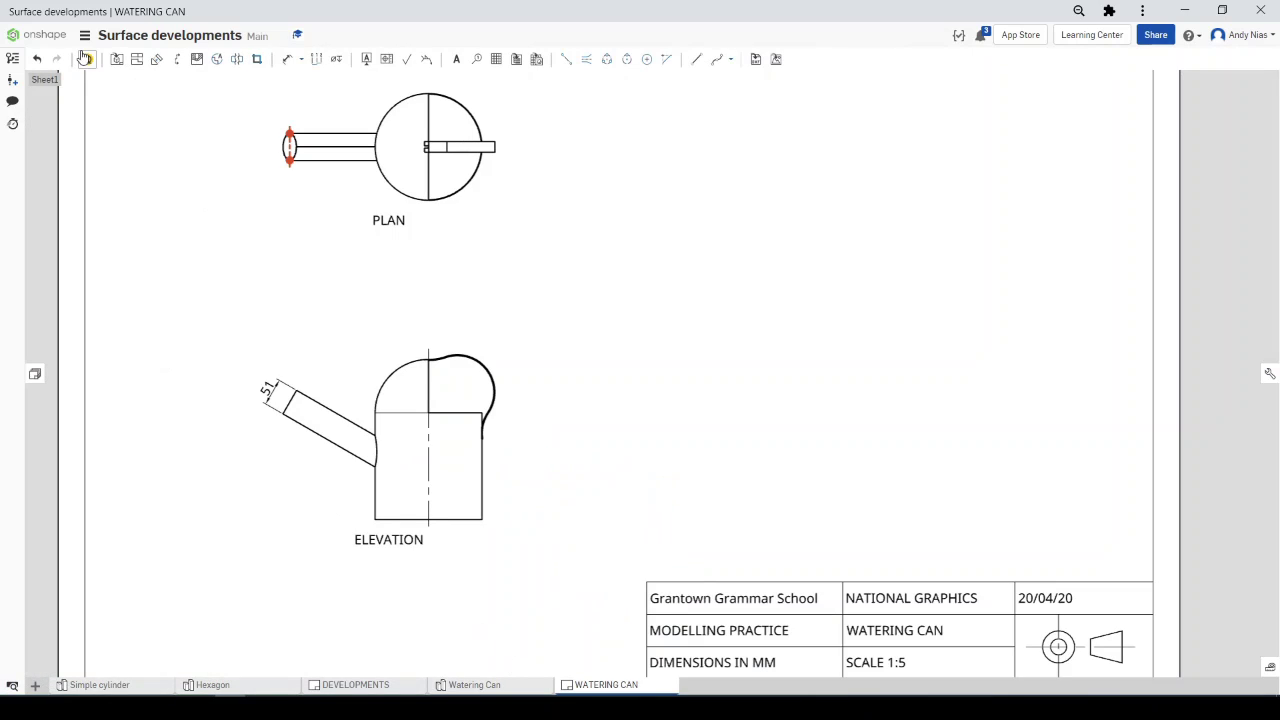
Update the WATERING CAN drawing so the spout width reads 50, then check the elevation view's options
left_click(86, 58)
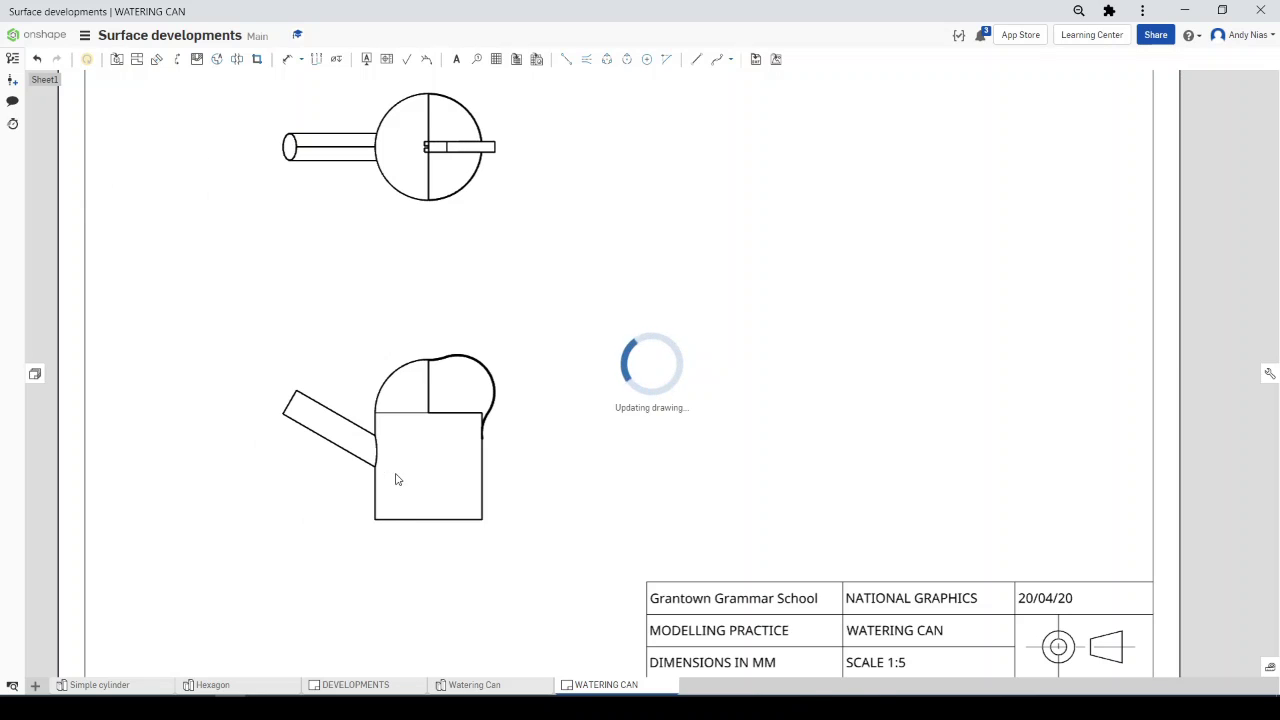
scroll(364, 461, "up", 4)
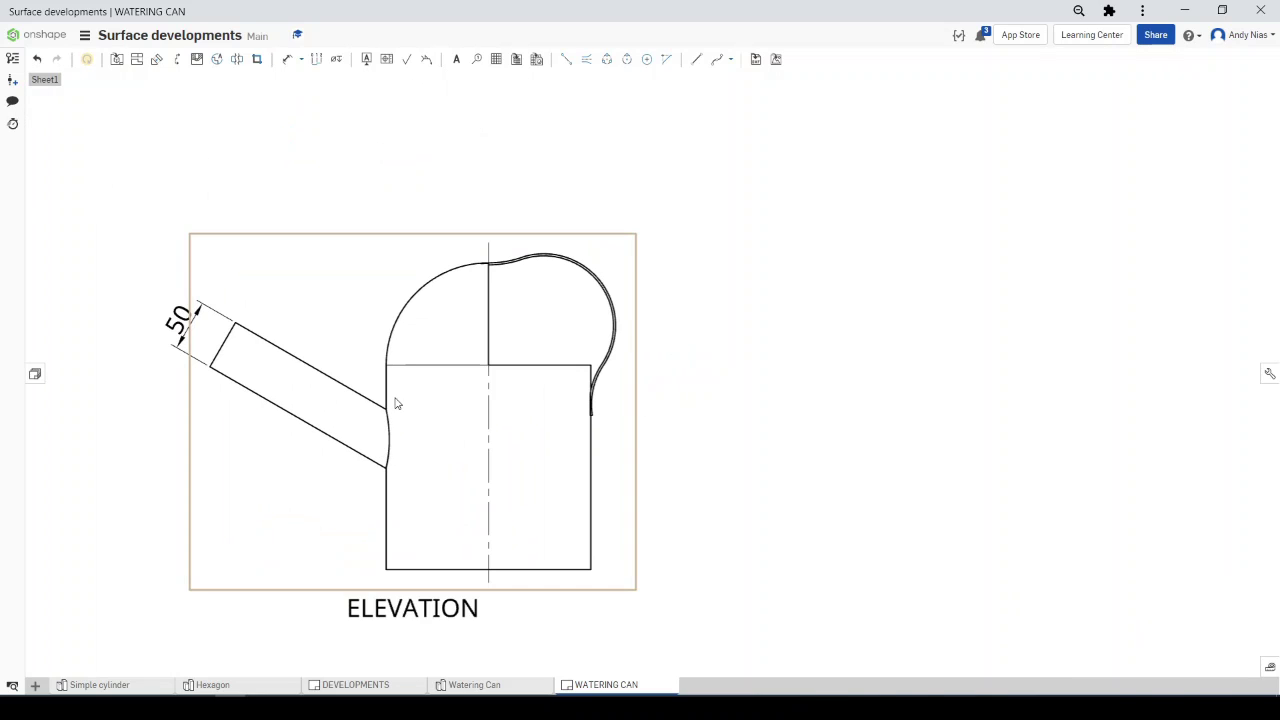
right_click(433, 489)
mouse_move(446, 477)
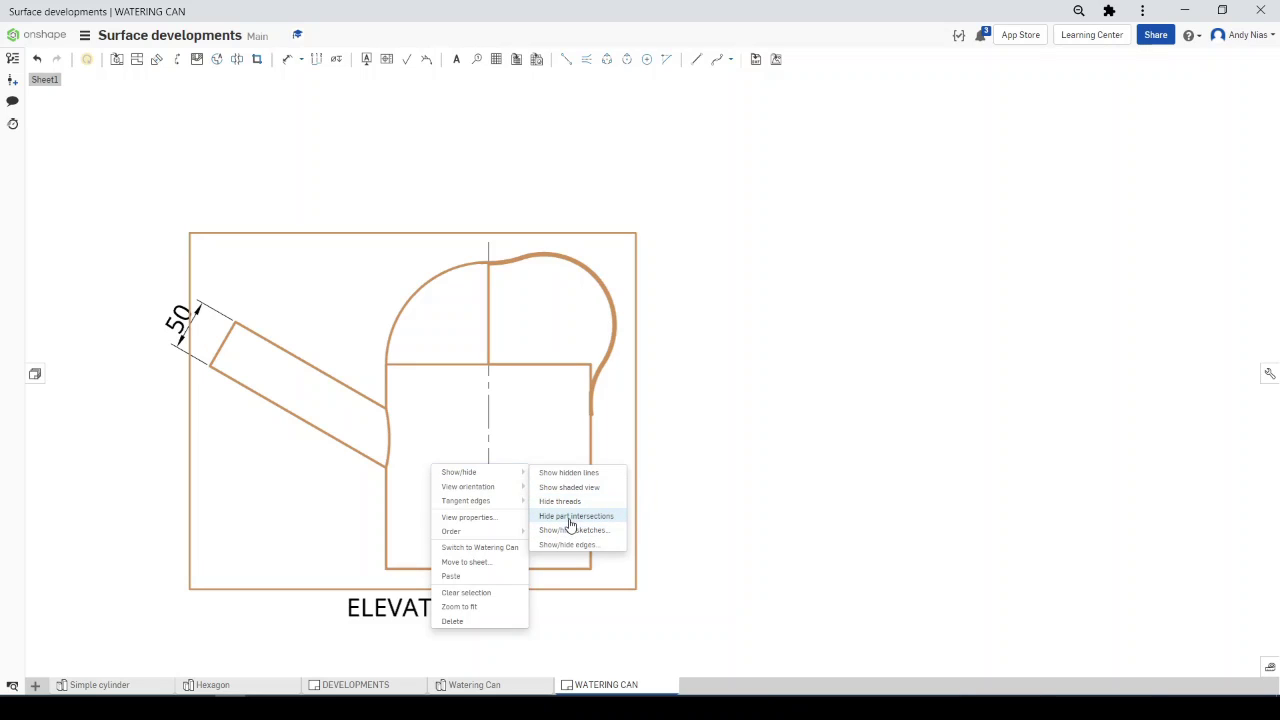
left_click(719, 463)
scroll(719, 463, "down", 5)
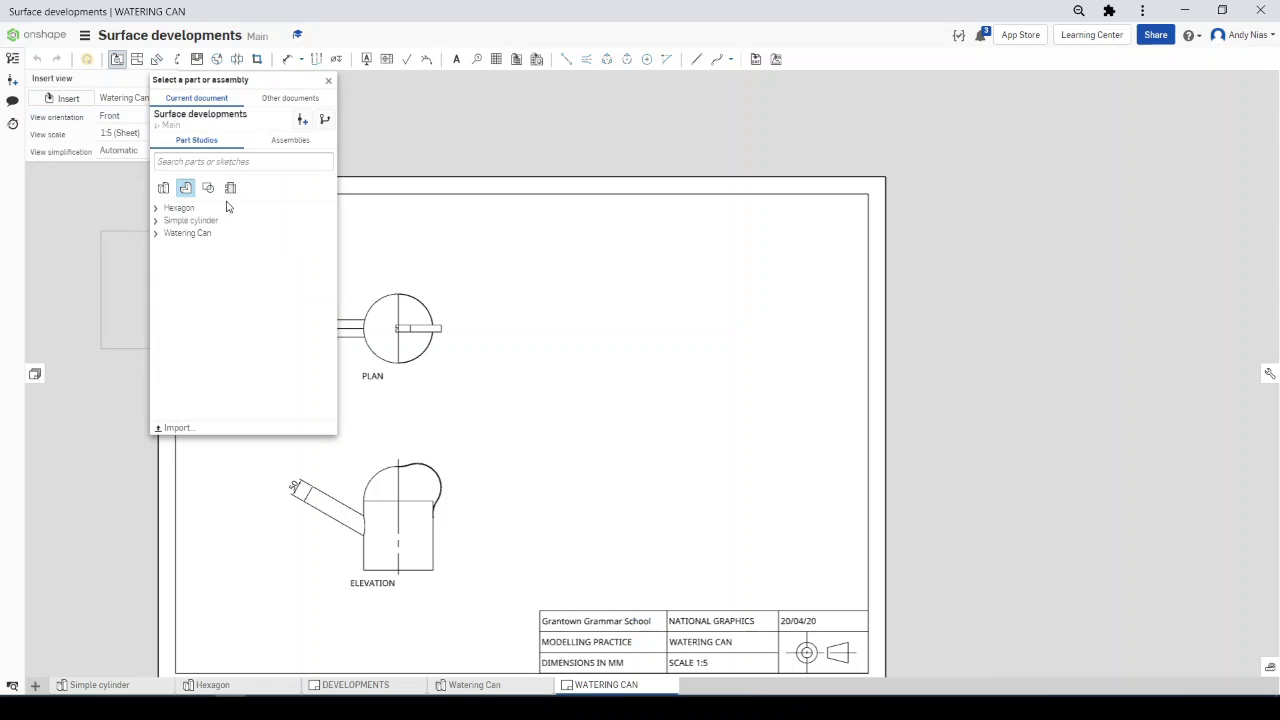
Place Part 2's flat pattern as a 1:2 view to the right of the plan view
left_click(156, 234)
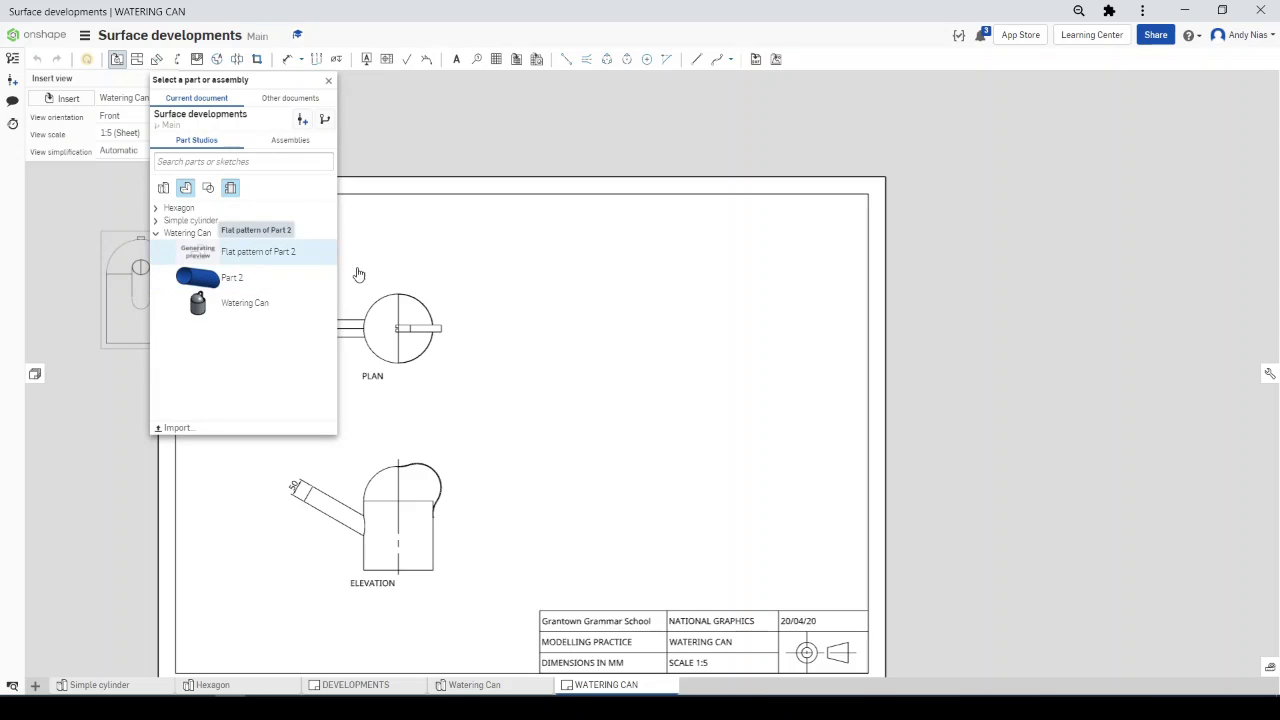
left_click(258, 251)
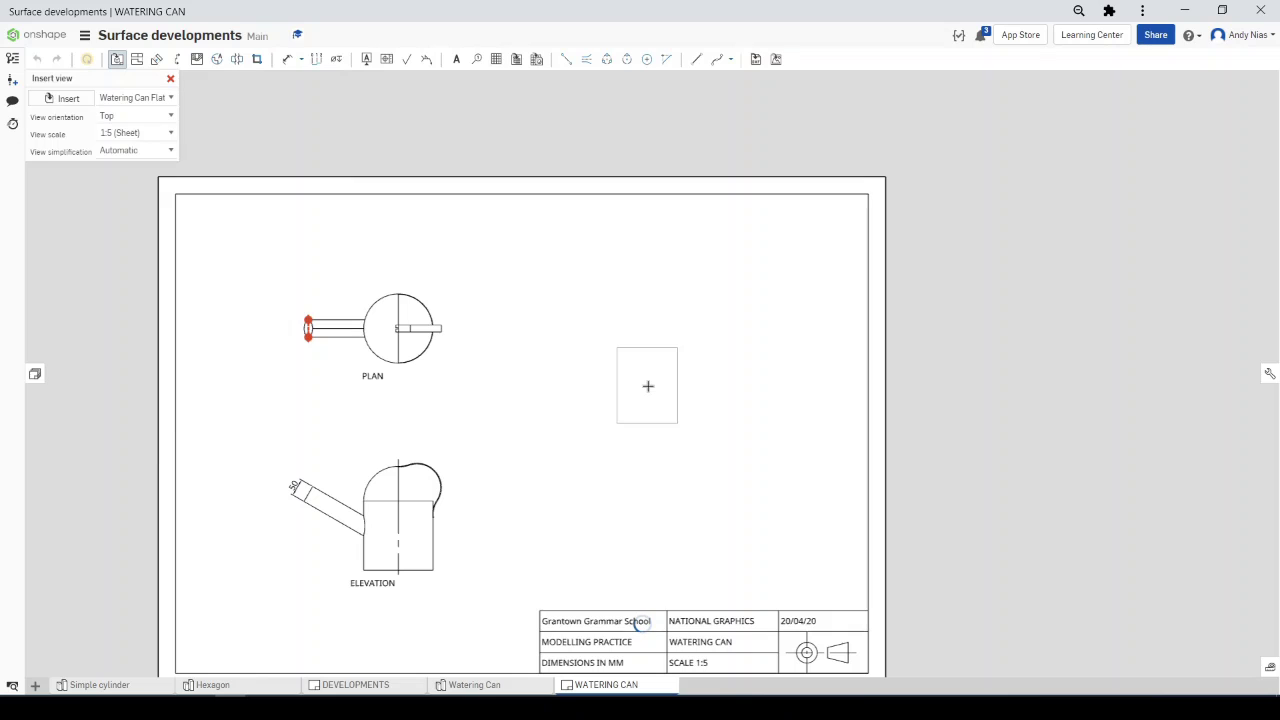
left_click(173, 137)
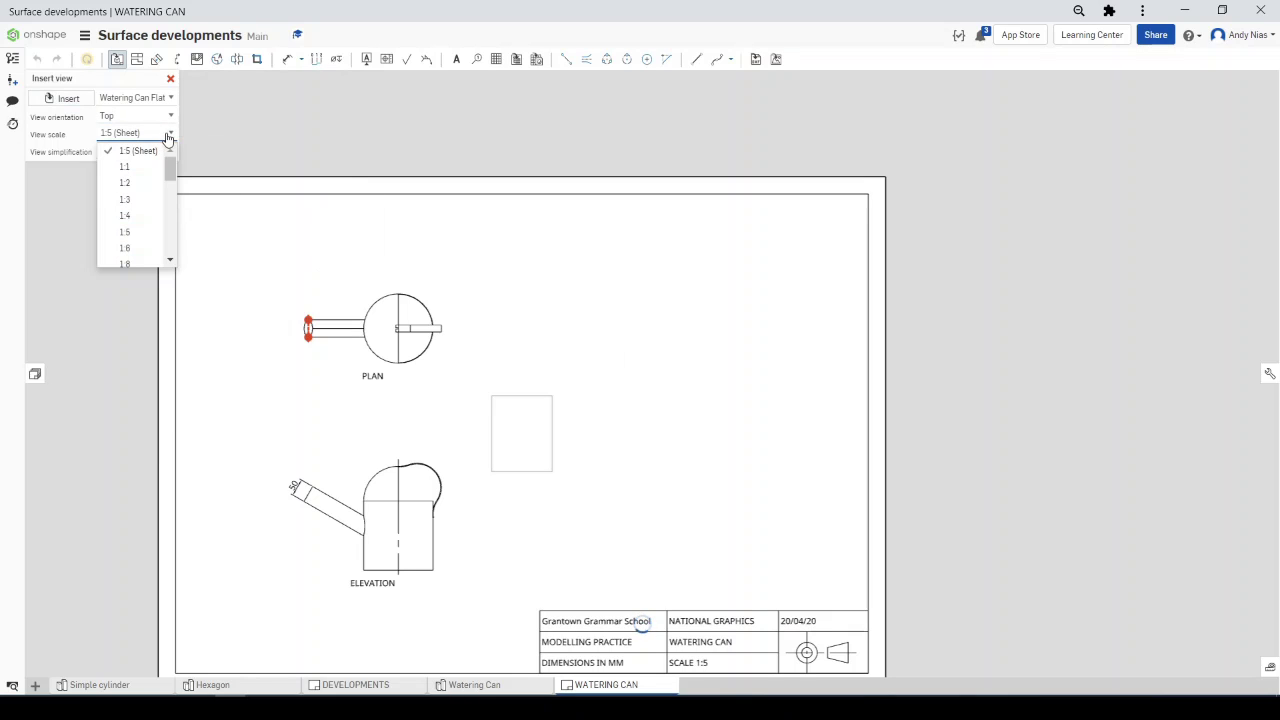
left_click(150, 178)
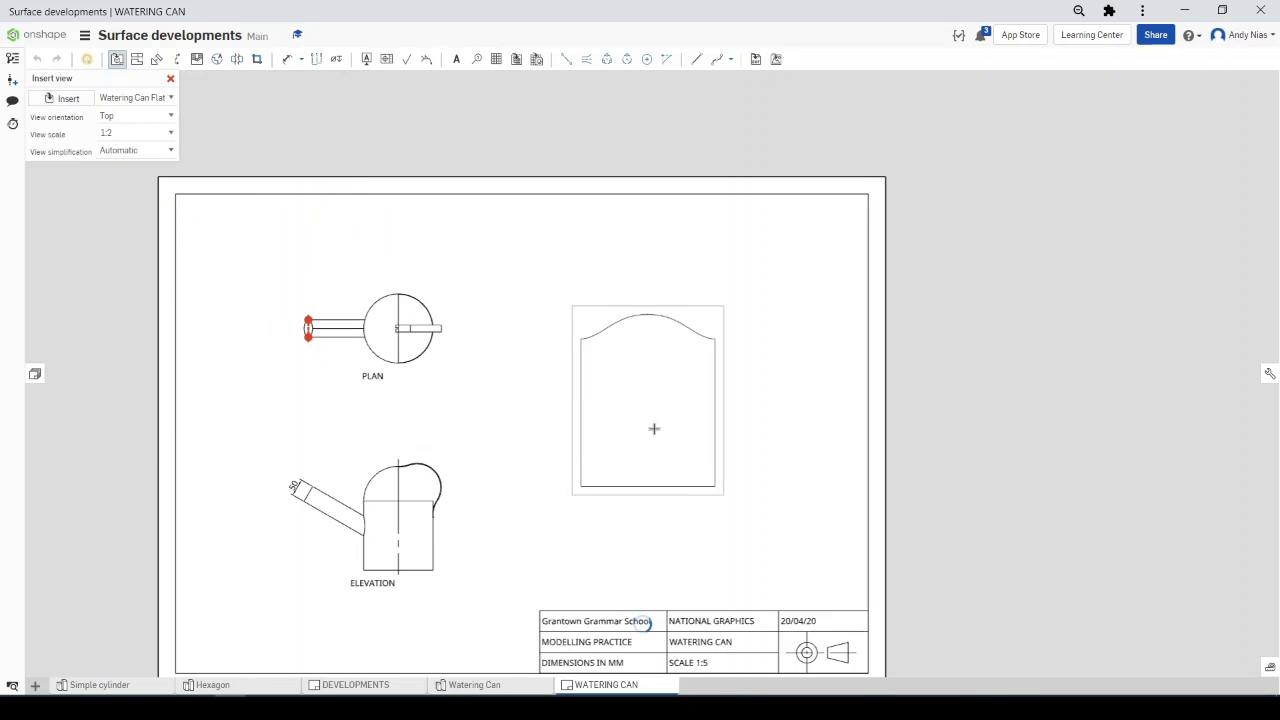
left_click(658, 432)
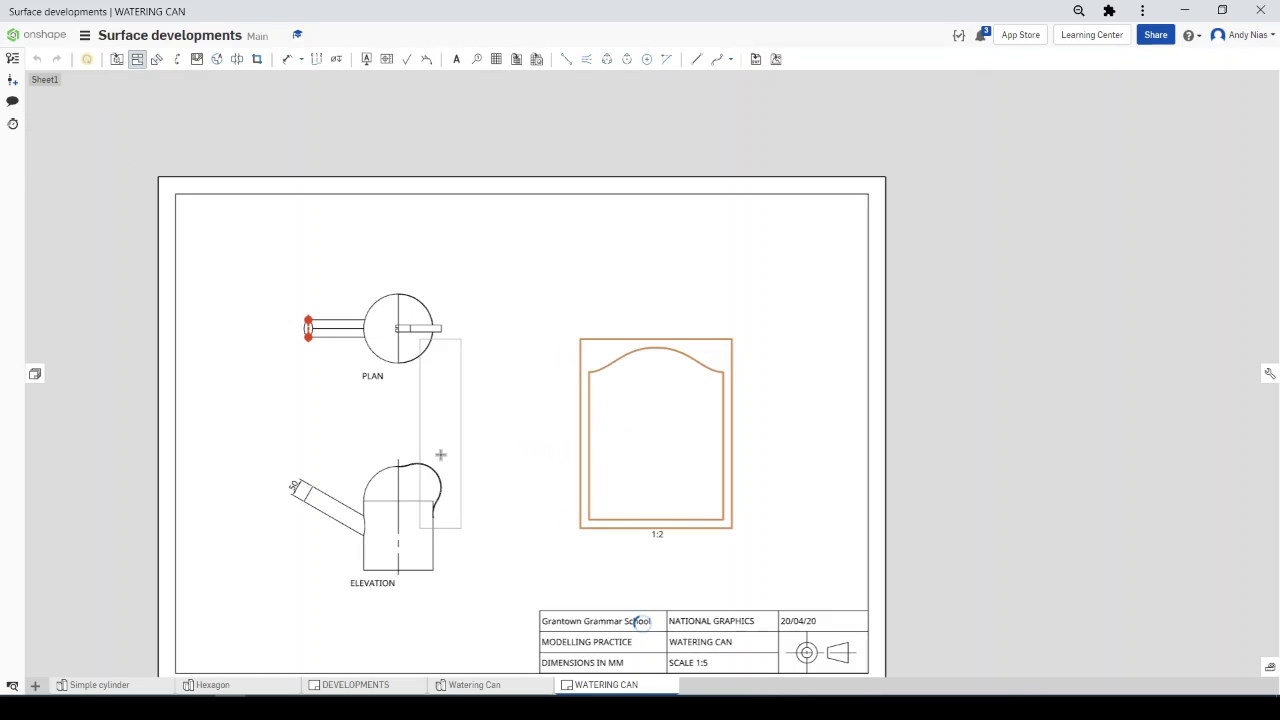
key("Escape")
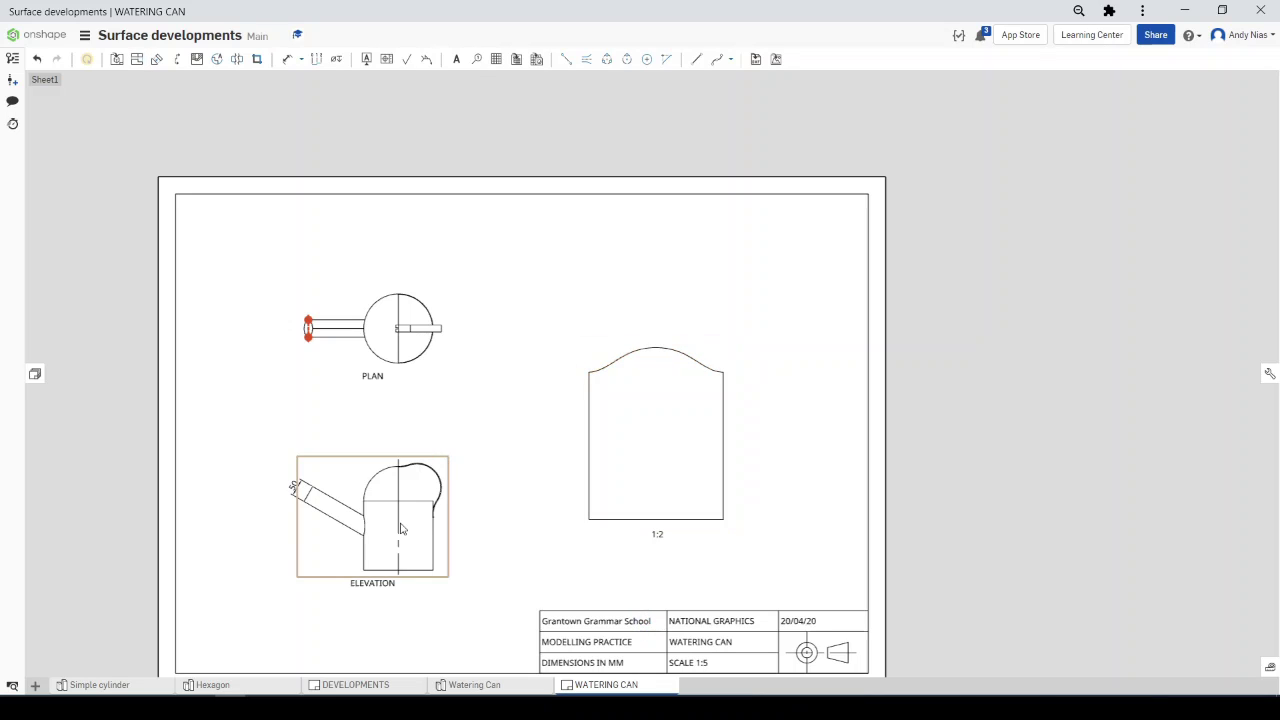